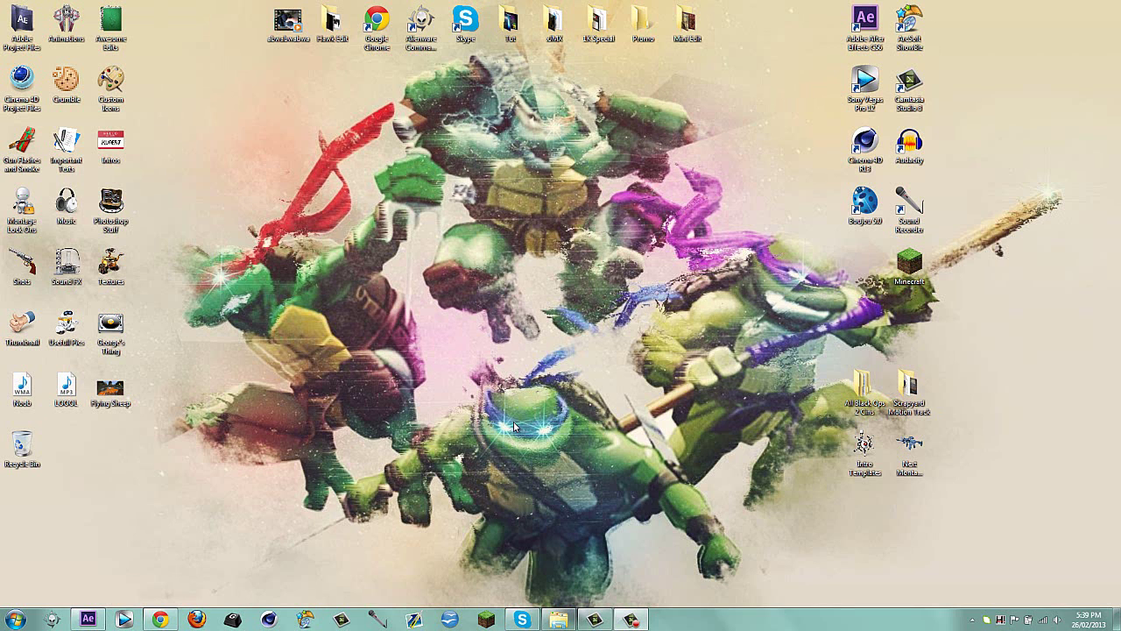
pyautogui.moveTo(149, 76); pyautogui.dragTo(825, 496)
pyautogui.moveTo(137, 54); pyautogui.dragTo(847, 525)
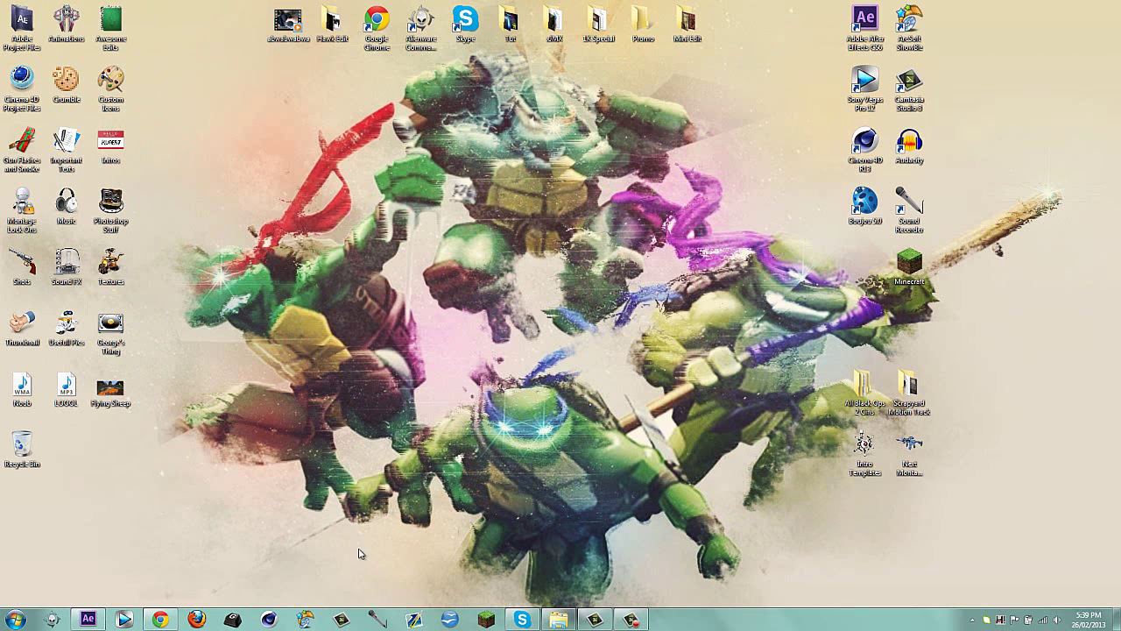
pyautogui.moveTo(147, 71); pyautogui.dragTo(838, 581)
pyautogui.moveTo(829, 52); pyautogui.dragTo(175, 517)
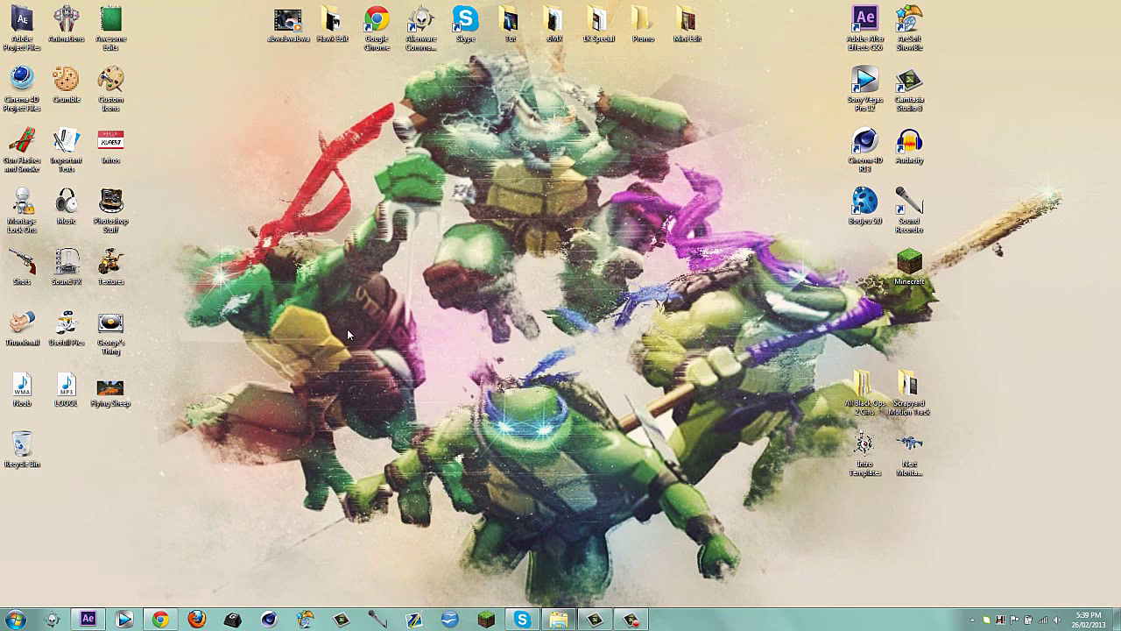
# Examine the desktop's Mini Edit folder, including the contents of its Clips, Invasion and Karachi subfolders
pyautogui.doubleClick(701, 23)
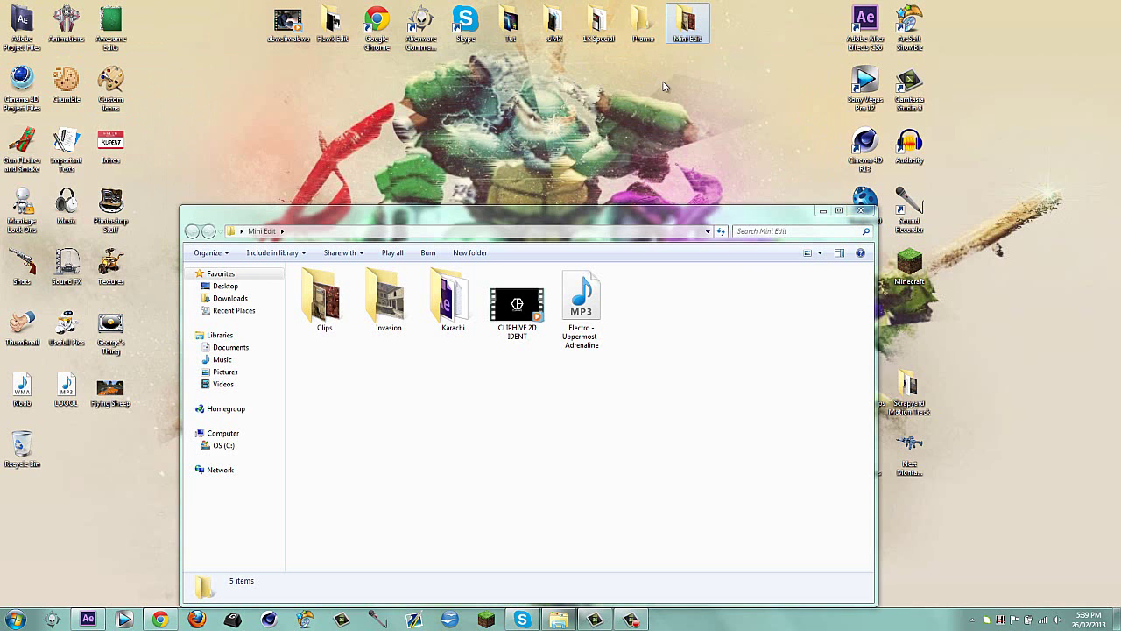
pyautogui.click(861, 211)
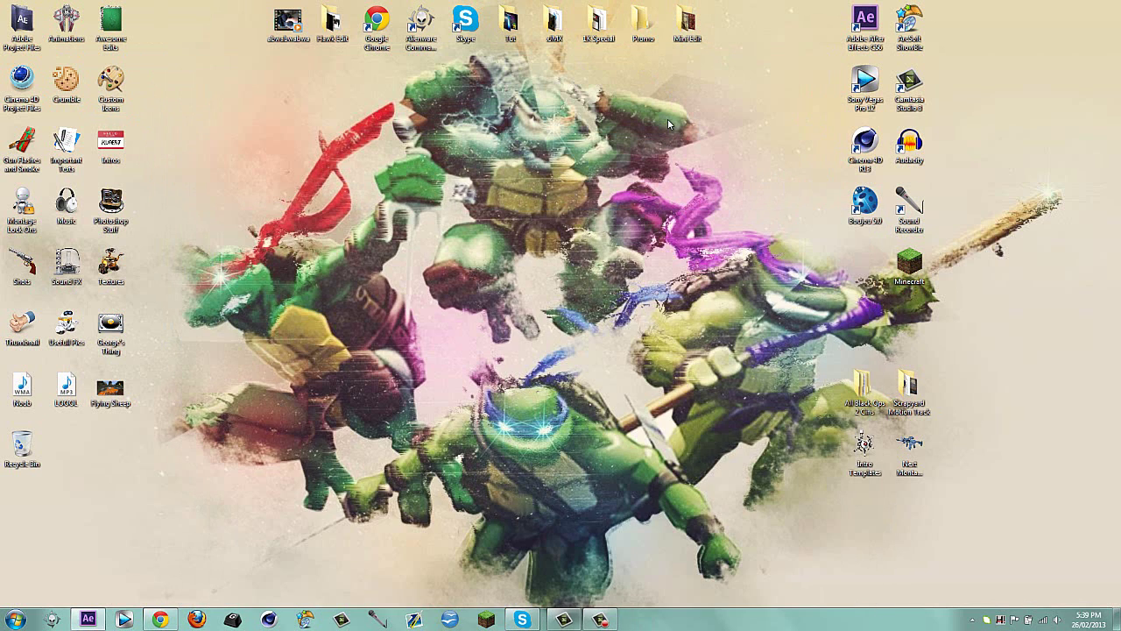
pyautogui.doubleClick(687, 24)
pyautogui.click(319, 316)
pyautogui.doubleClick(319, 315)
pyautogui.click(191, 231)
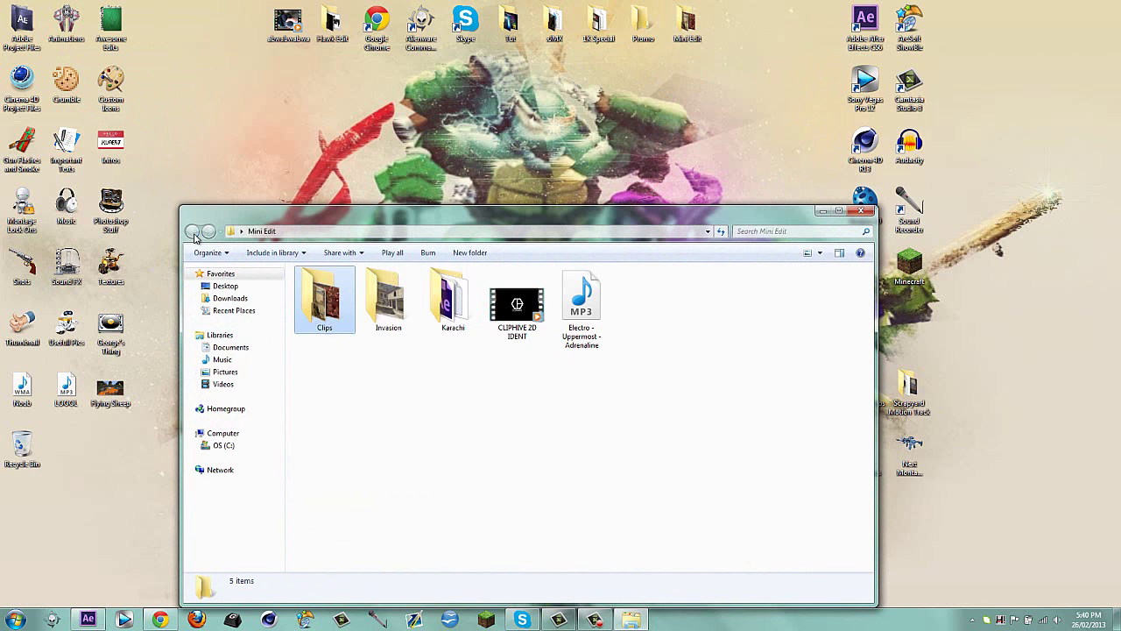
pyautogui.doubleClick(383, 311)
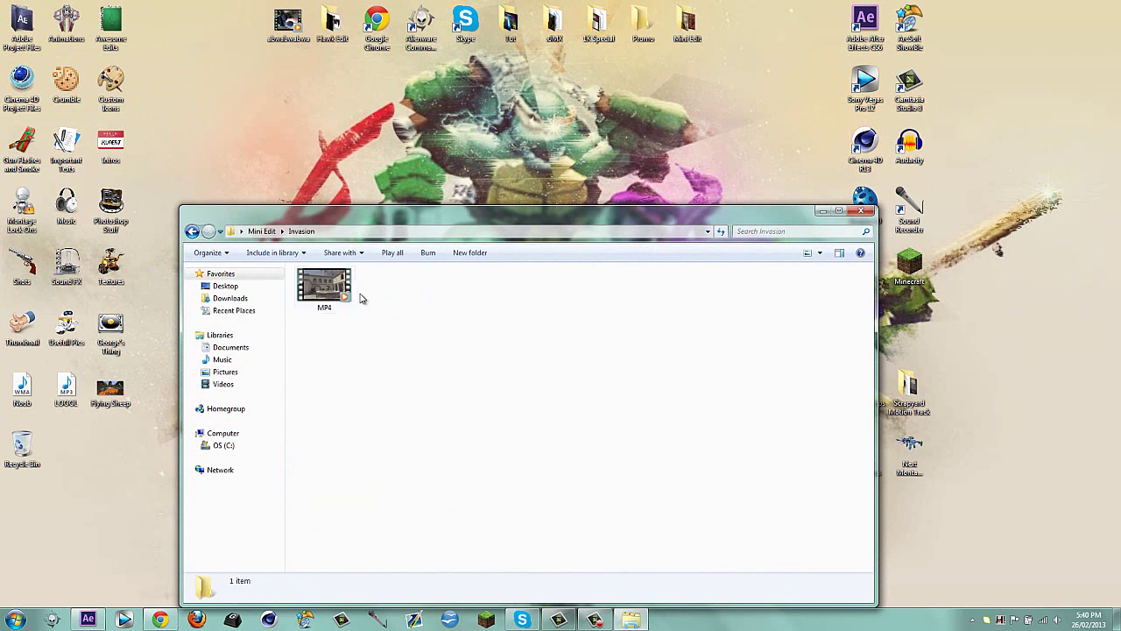
pyautogui.press('BackSpace')
pyautogui.doubleClick(453, 302)
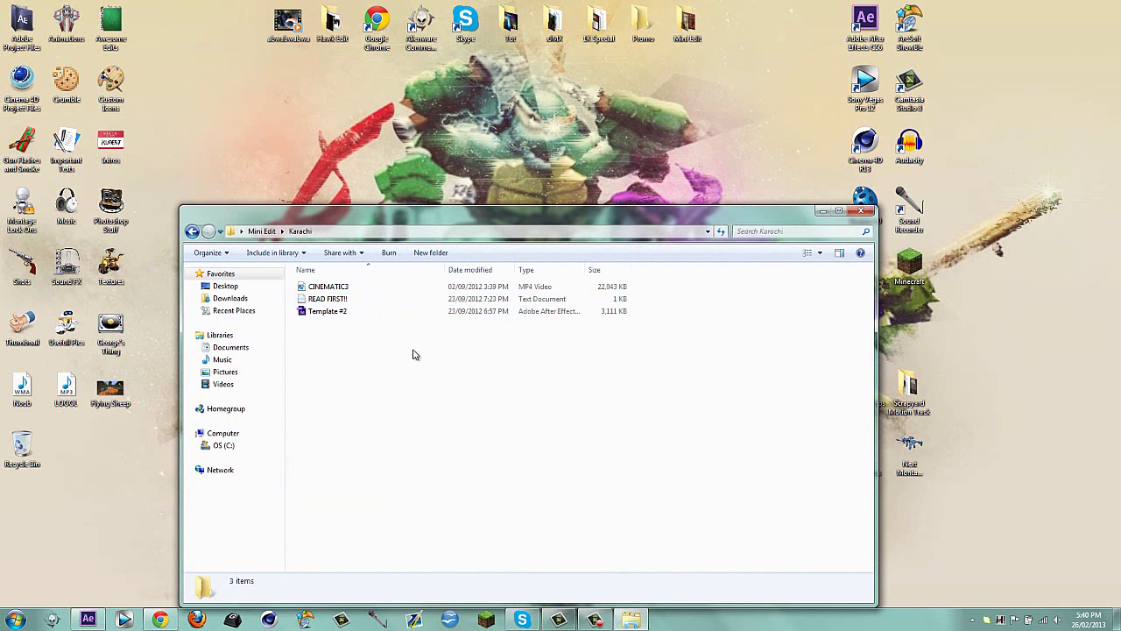
pyautogui.click(193, 232)
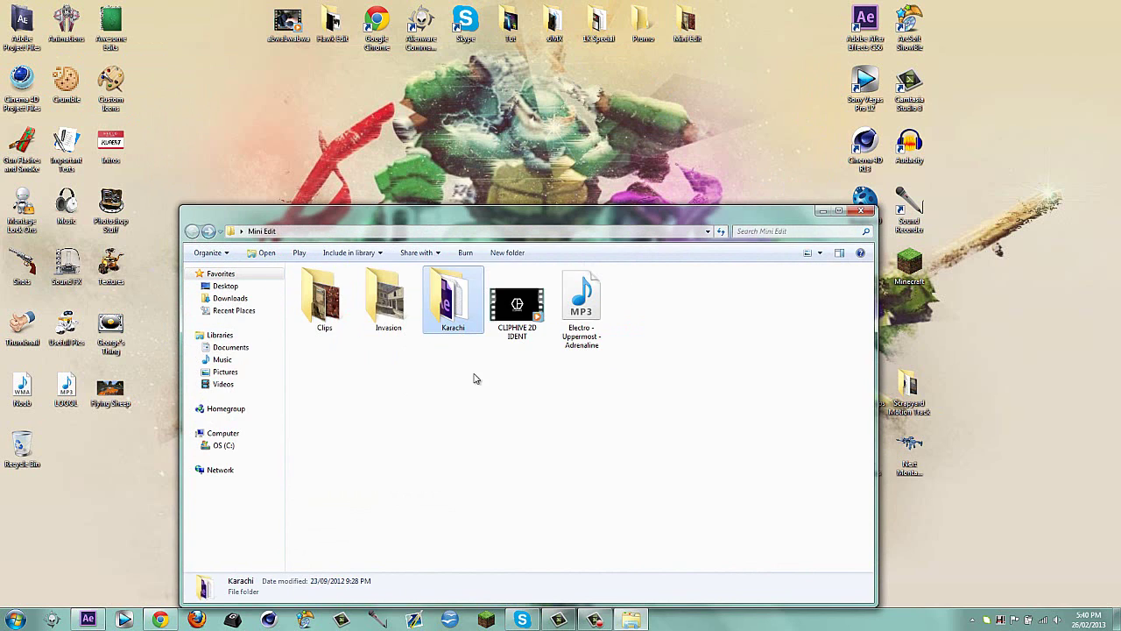
# Play the Electro - Uppermost - Adrenaline song from around 1:02 to preview it, and close the player
pyautogui.click(588, 317)
pyautogui.doubleClick(588, 315)
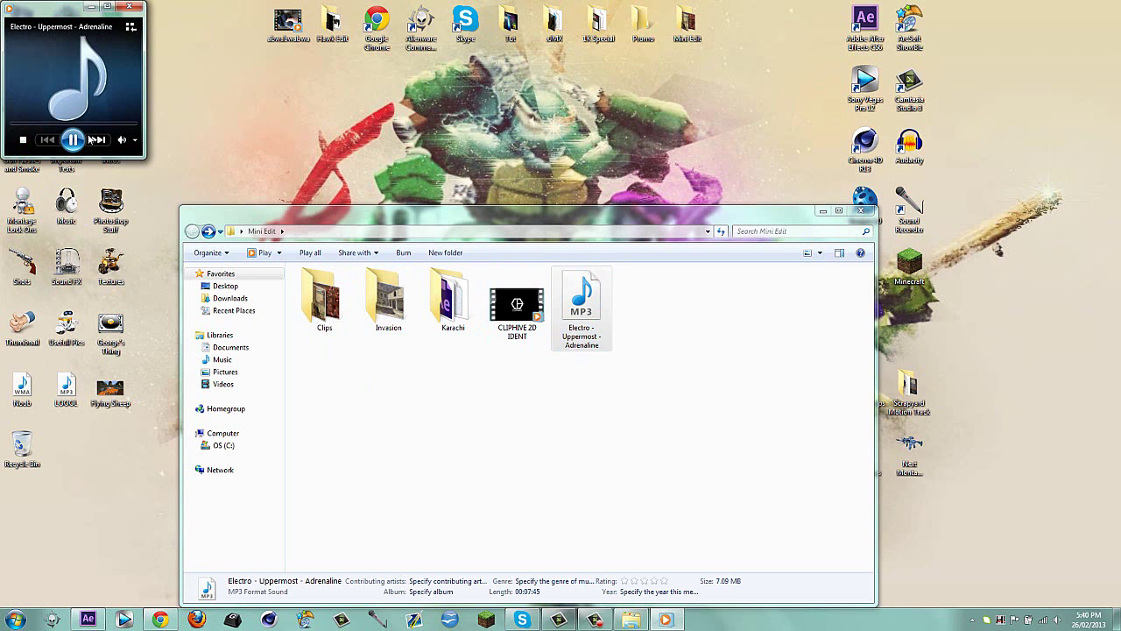
pyautogui.moveTo(55, 8); pyautogui.dragTo(466, 2)
pyautogui.click(160, 577)
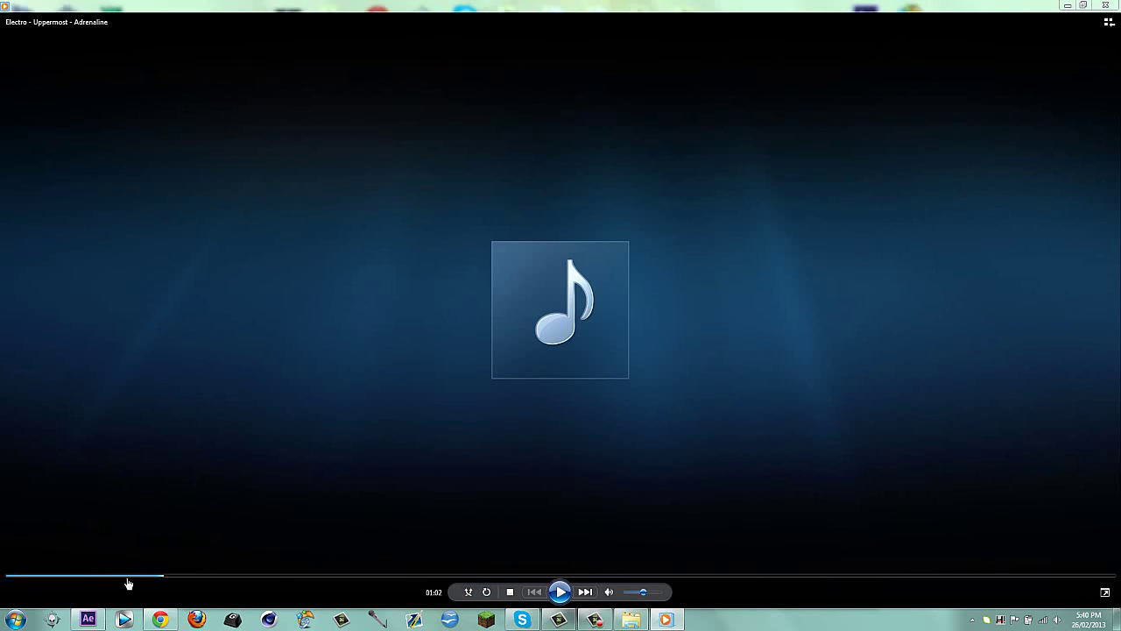
pyautogui.click(128, 577)
pyautogui.click(562, 592)
pyautogui.moveTo(638, 598); pyautogui.dragTo(636, 598)
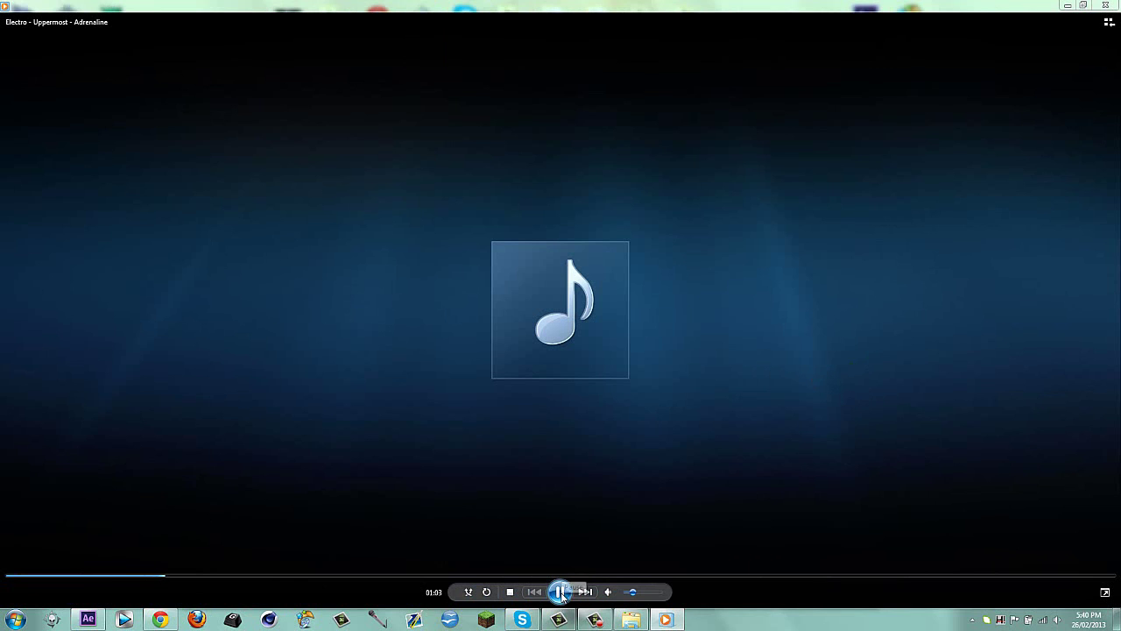
pyautogui.click(1105, 5)
pyautogui.click(577, 401)
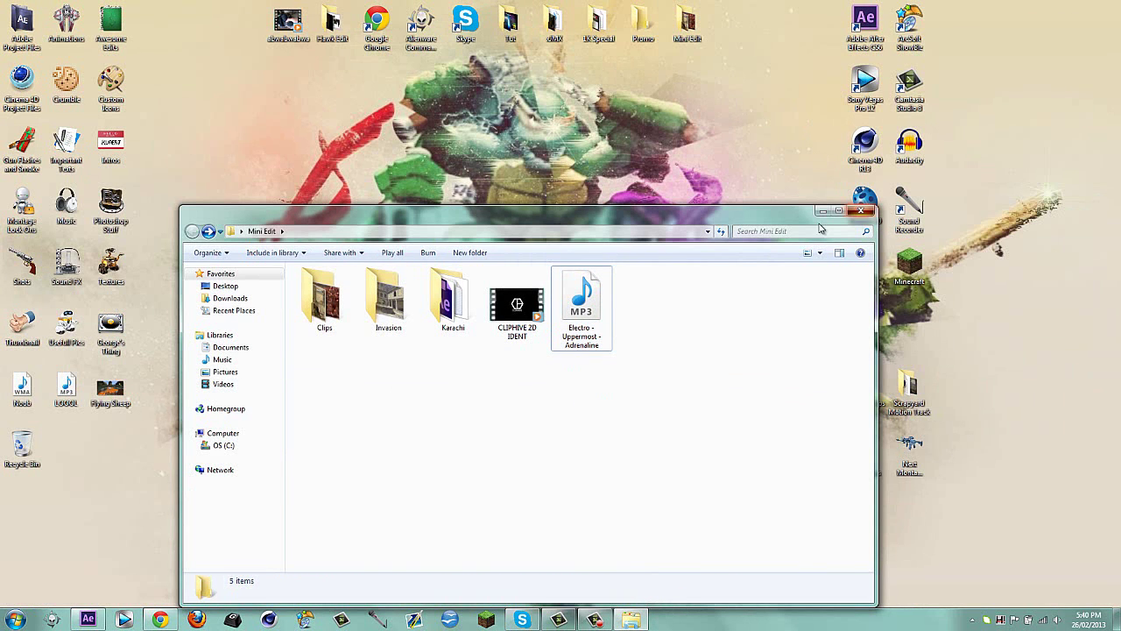
pyautogui.click(861, 211)
pyautogui.click(88, 618)
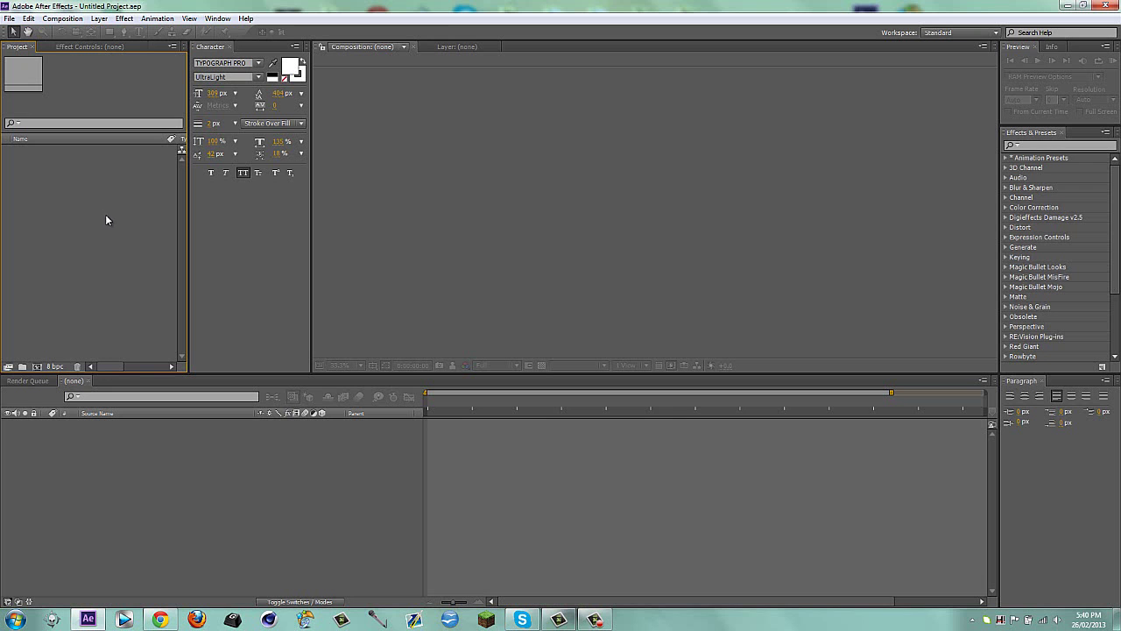
pyautogui.doubleClick(105, 215)
pyautogui.click(33, 114)
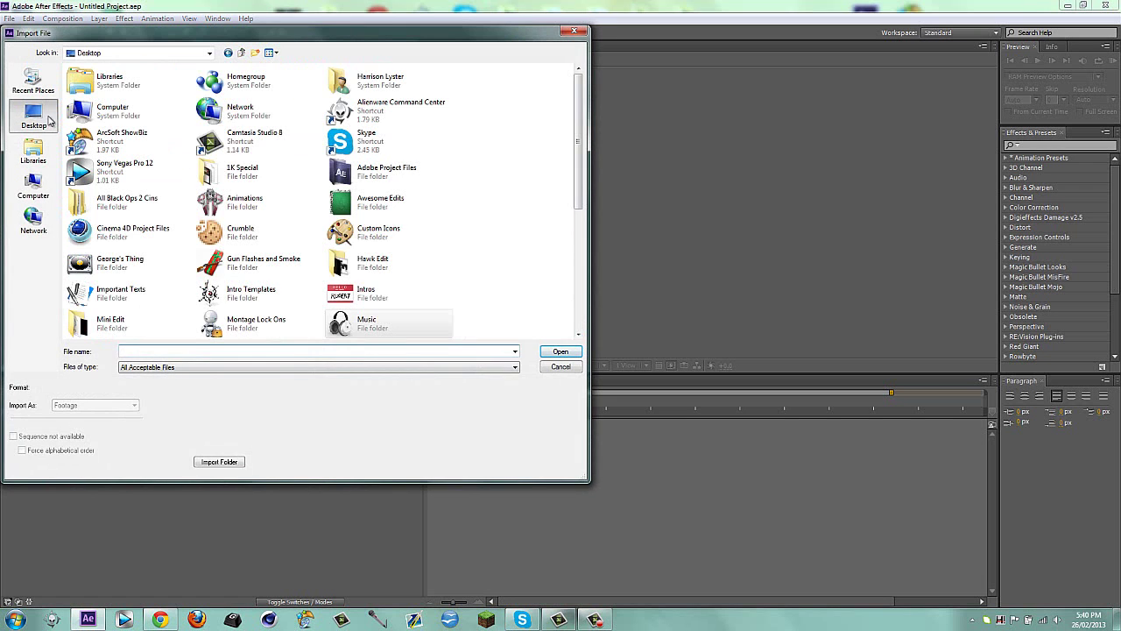
pyautogui.moveTo(579, 197); pyautogui.dragTo(579, 303)
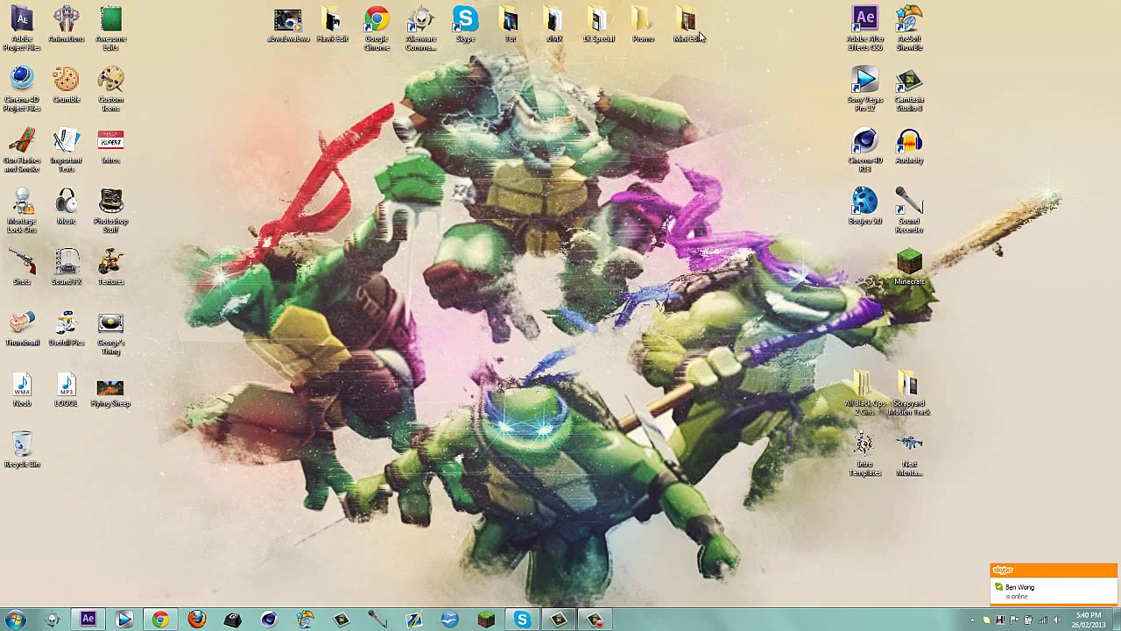
# Delete the Template #2 project file from the Karachi folder inside the desktop's Mini Edit folder, and close the window
pyautogui.doubleClick(688, 24)
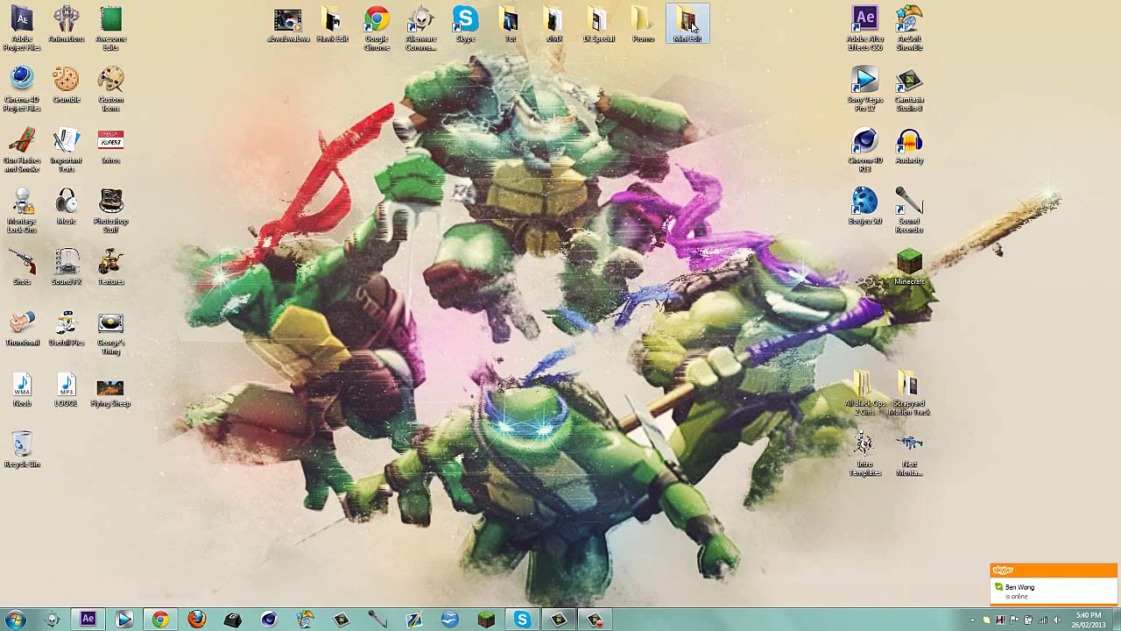
pyautogui.doubleClick(454, 300)
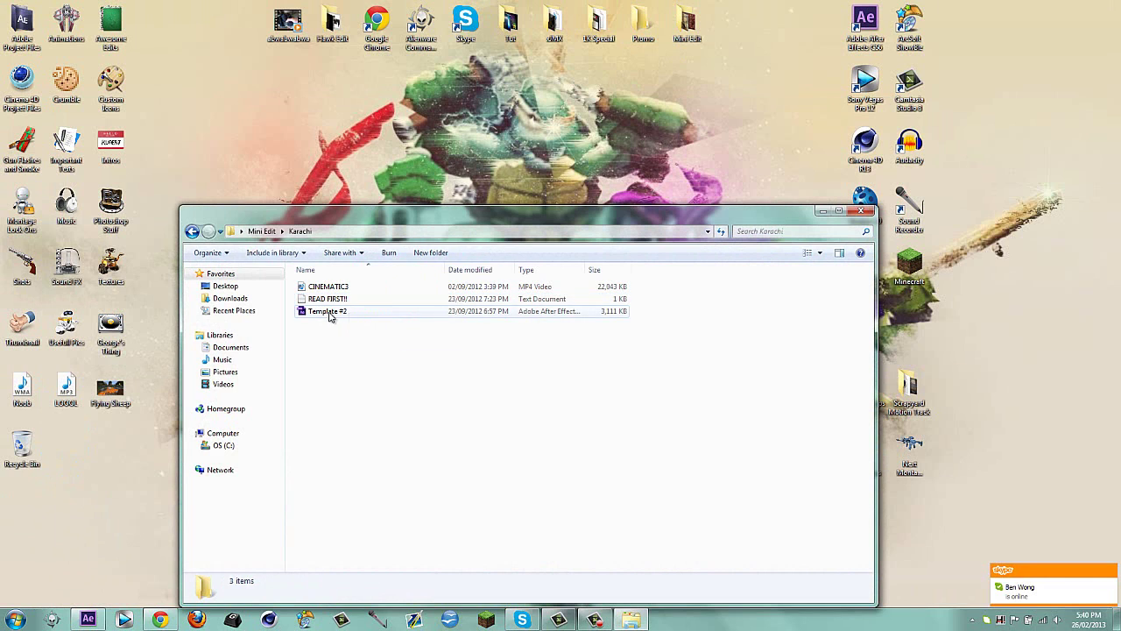
pyautogui.moveTo(331, 313); pyautogui.dragTo(26, 426)
pyautogui.moveTo(123, 451); pyautogui.dragTo(22, 447)
pyautogui.click(861, 211)
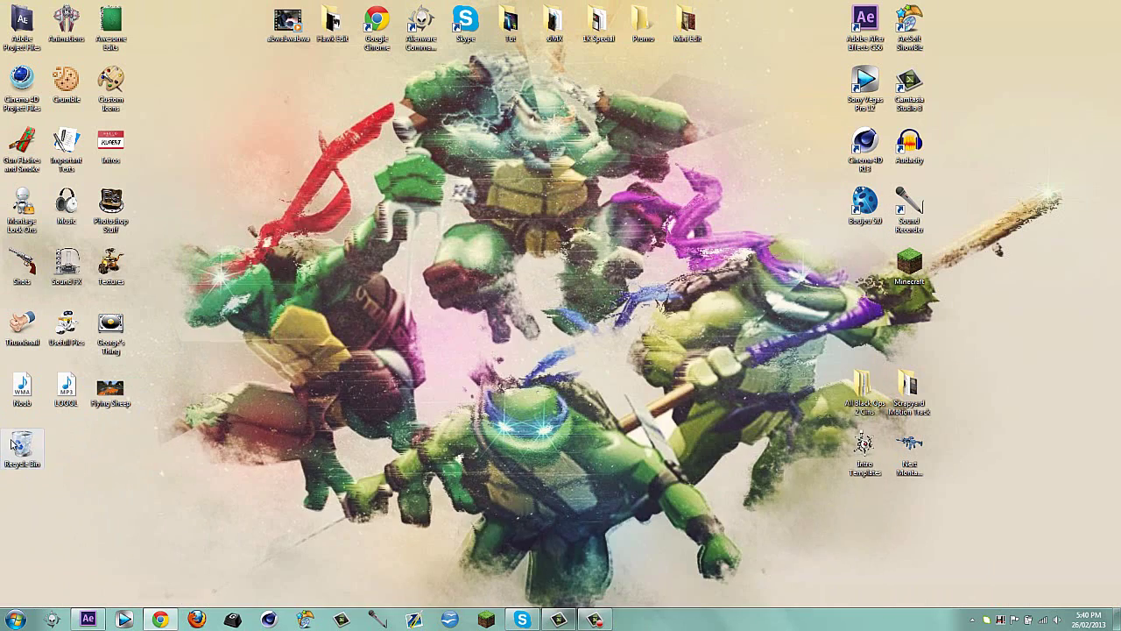
# Empty the Recycle Bin and check the contents of the Mini Edit folder
pyautogui.doubleClick(22, 447)
pyautogui.click(305, 252)
pyautogui.click(601, 316)
pyautogui.click(861, 211)
pyautogui.doubleClick(704, 22)
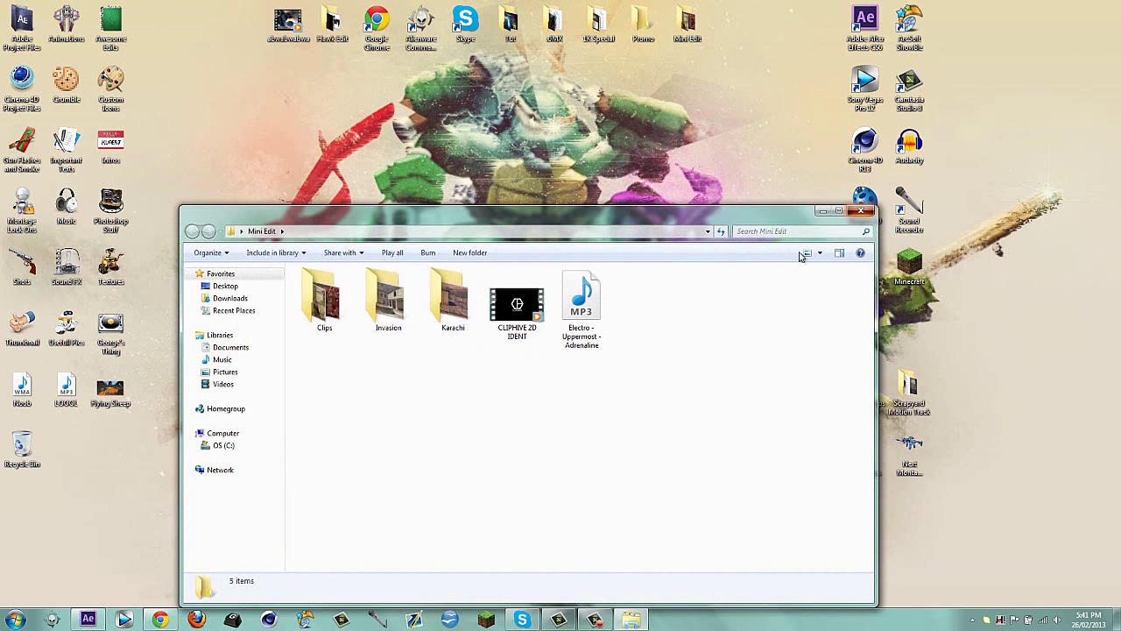
pyautogui.click(861, 211)
# Switch to After Effects and import the whole Mini Edit folder from the desktop into the project
pyautogui.click(87, 619)
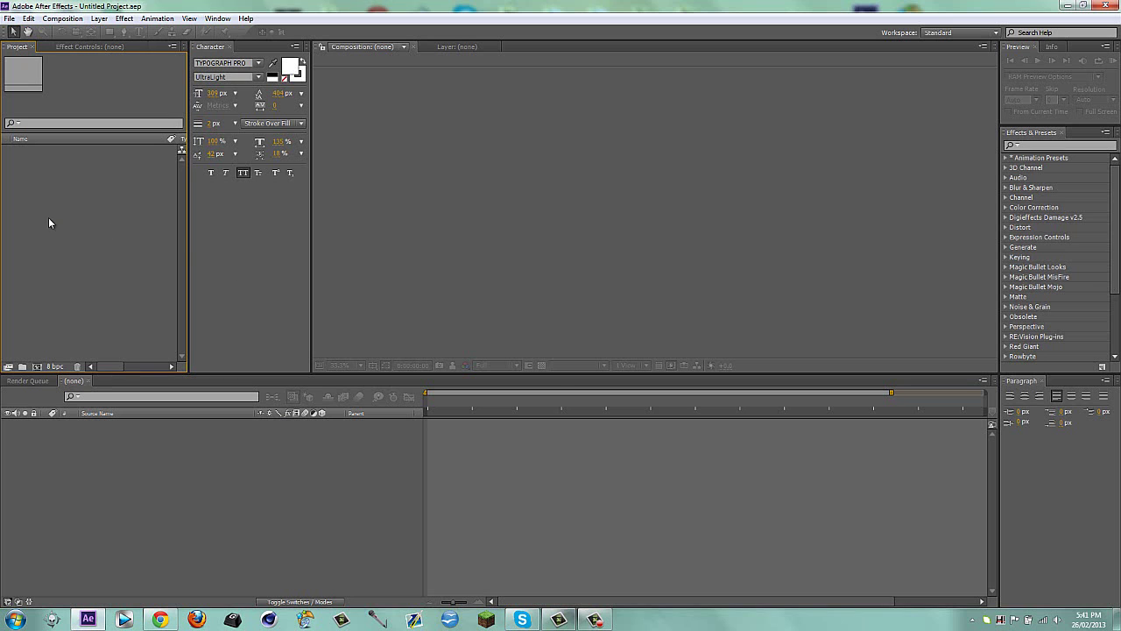
pyautogui.doubleClick(47, 217)
pyautogui.click(33, 114)
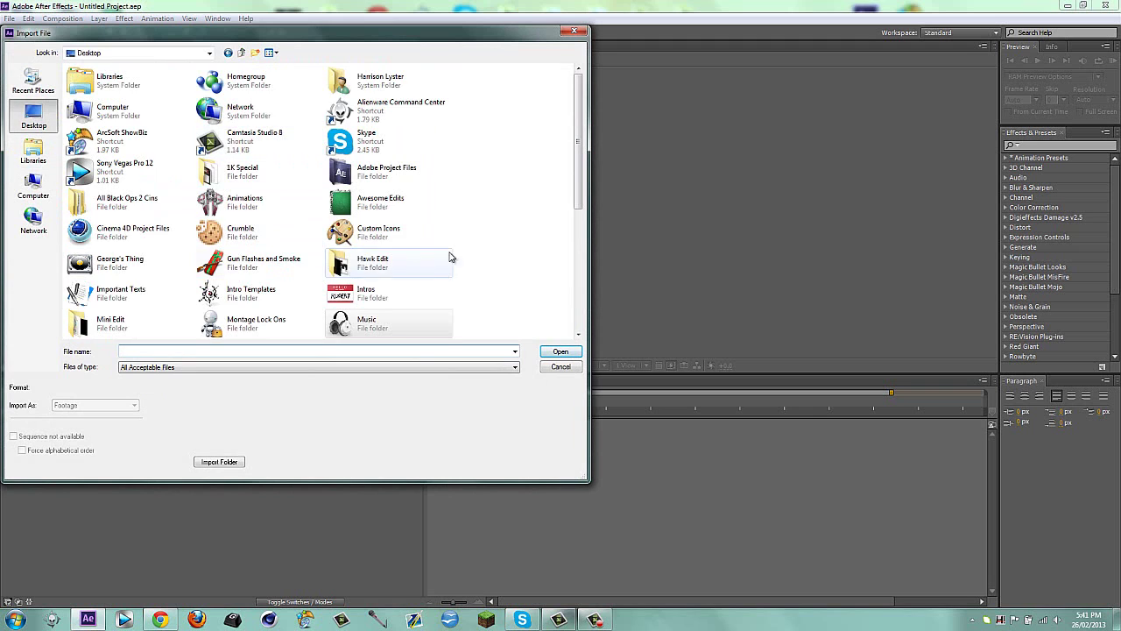
pyautogui.moveTo(580, 168); pyautogui.dragTo(580, 200)
pyautogui.click(111, 259)
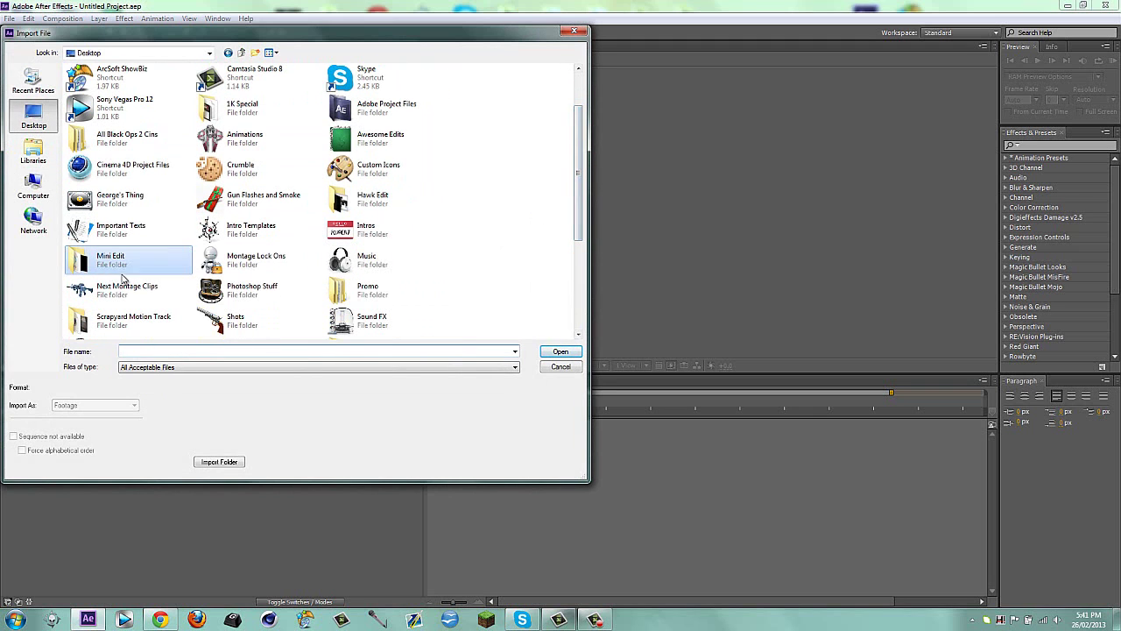
pyautogui.click(218, 461)
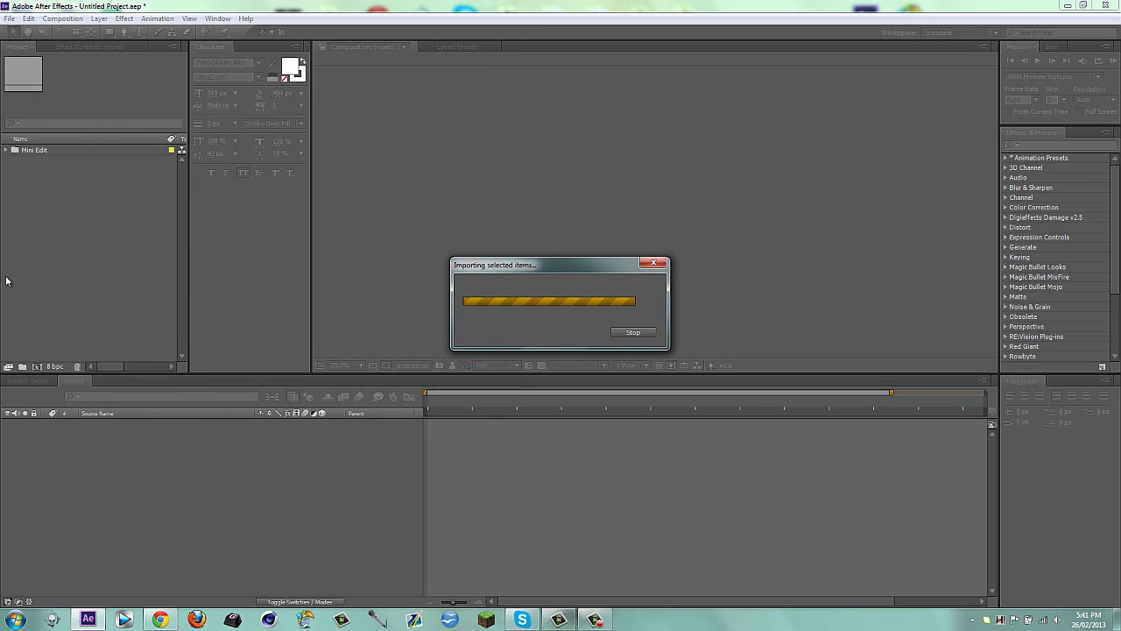
# Show the contents of the imported Mini Edit folder and create a new project folder named Intro
pyautogui.click(7, 154)
pyautogui.click(42, 237)
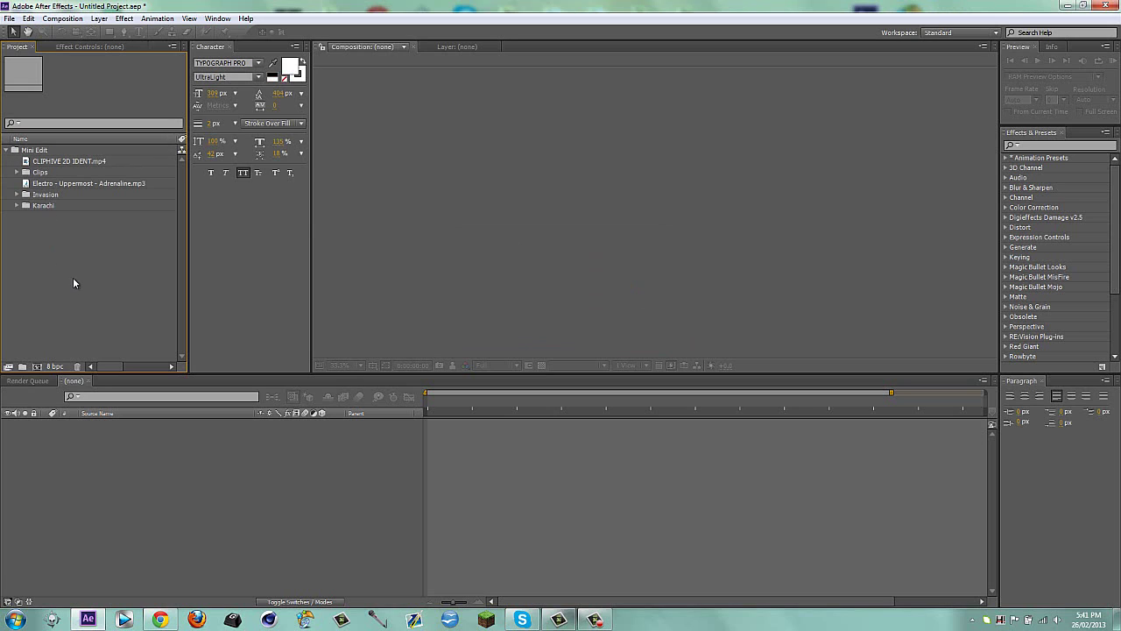
pyautogui.rightClick(54, 239)
pyautogui.click(65, 261)
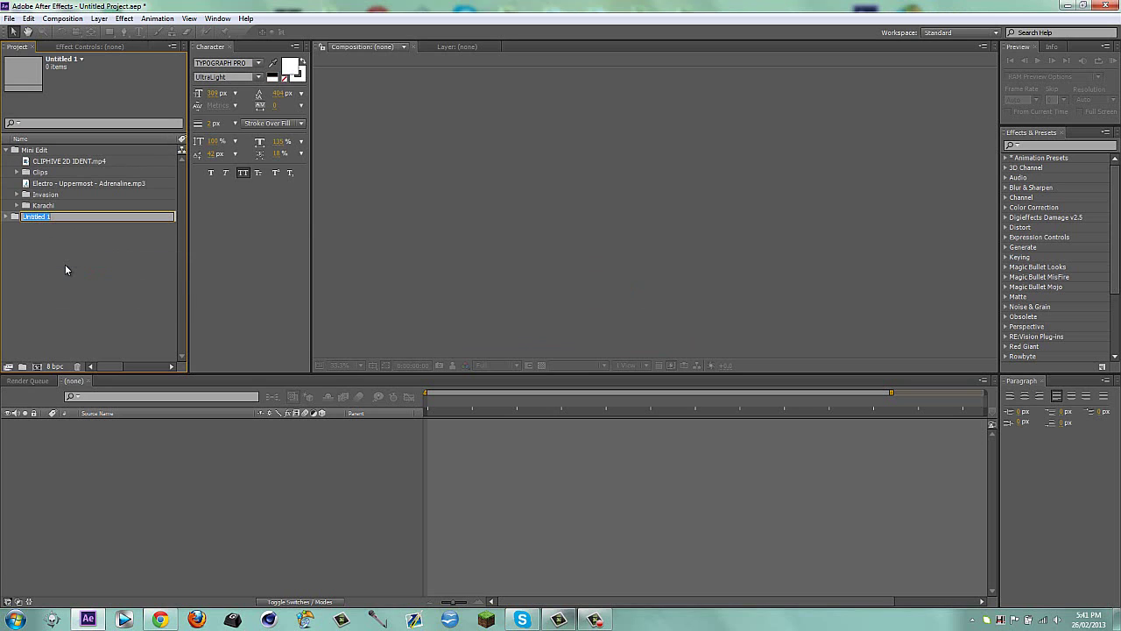
pyautogui.write('INtro')
pyautogui.press('Return')
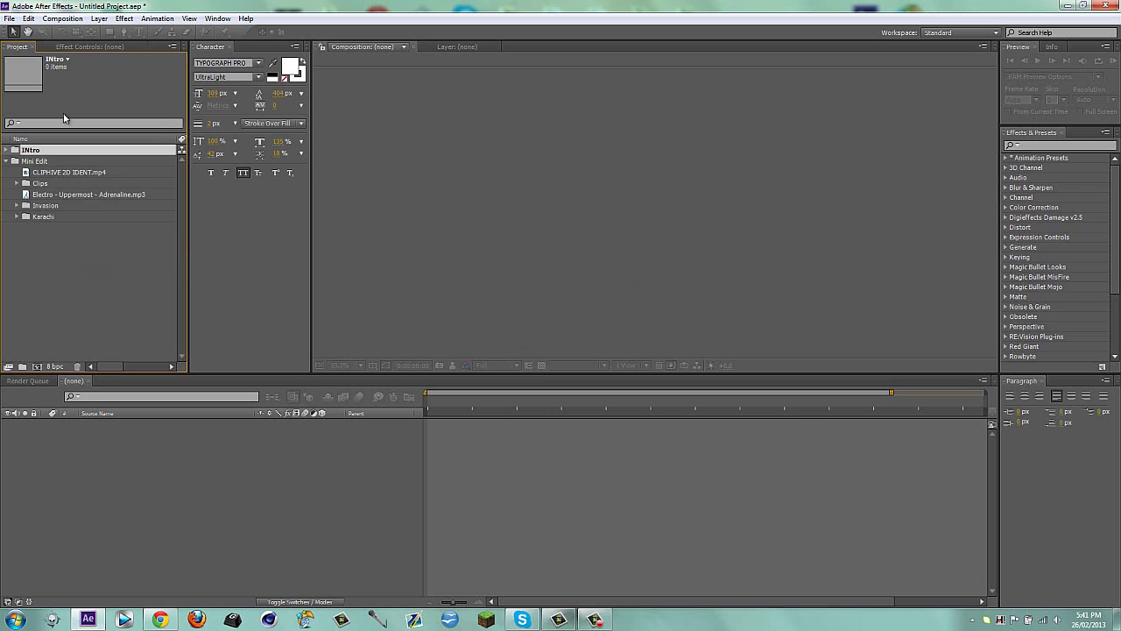
pyautogui.press('Return')
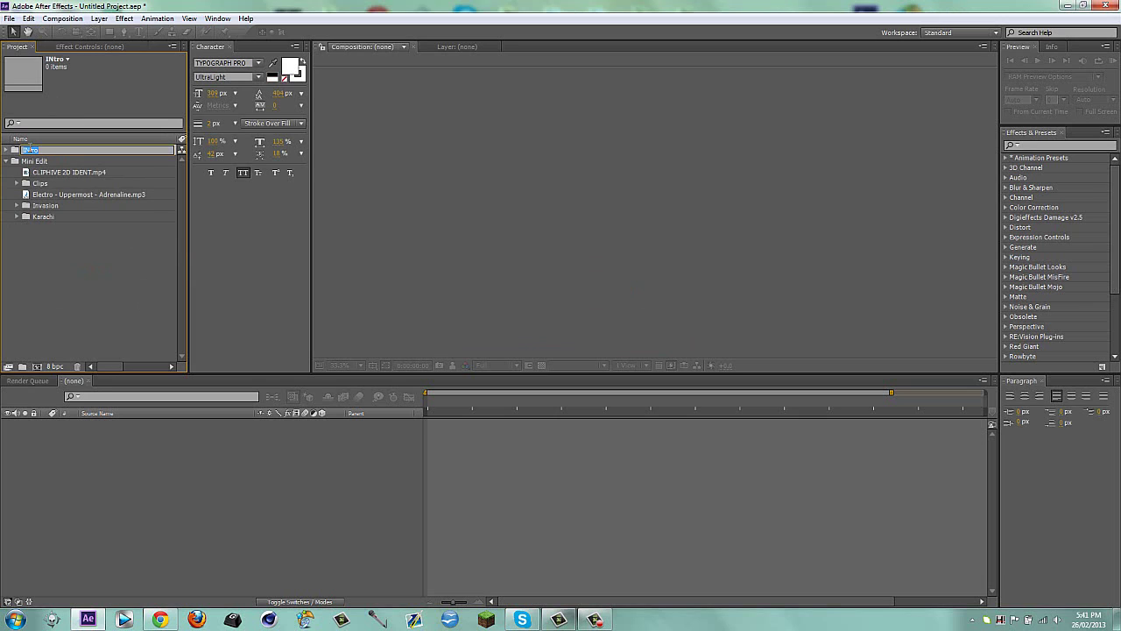
pyautogui.write('Intro')
pyautogui.press('Return')
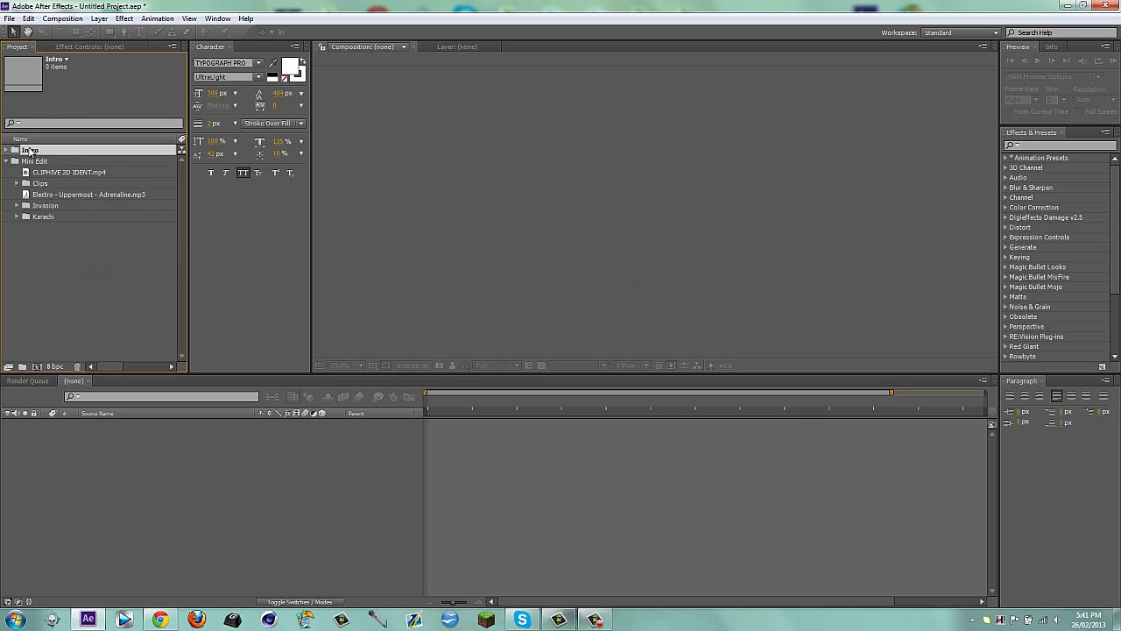
# Move CLIPHIVE 2D IDENT.mp4 into Intro and the other Mini Edit items to the project root, and delete the emptied folder
pyautogui.moveTo(70, 175); pyautogui.dragTo(42, 252)
pyautogui.click(25, 232)
pyautogui.moveTo(41, 196); pyautogui.dragTo(13, 210)
pyautogui.click(48, 206)
pyautogui.click(29, 207)
pyautogui.press('Delete')
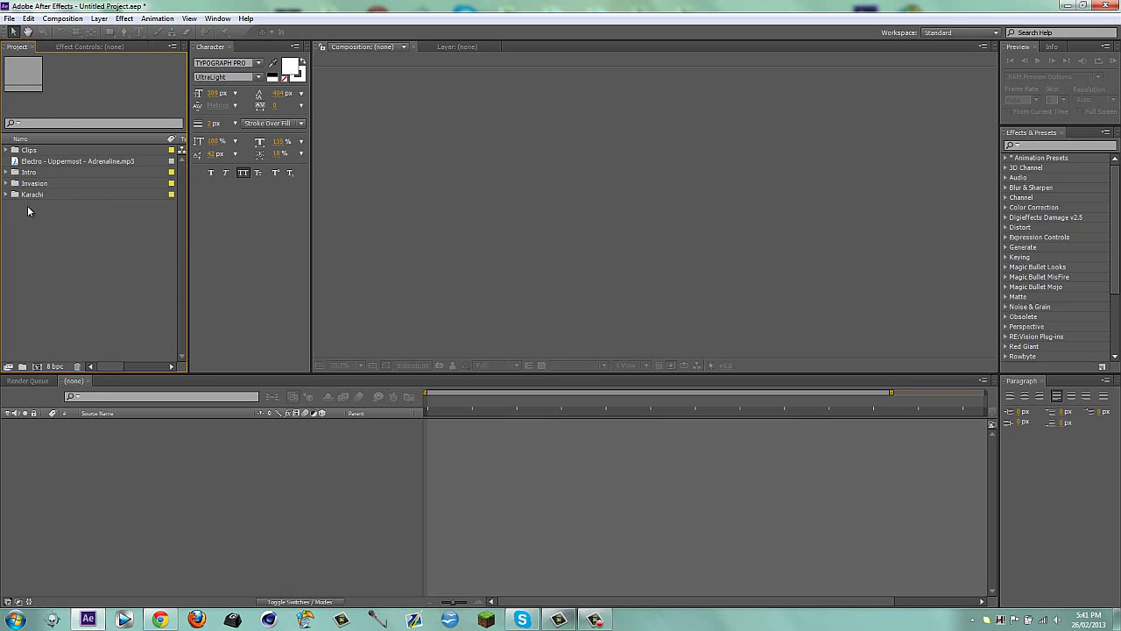
# Create a new project folder named Song
pyautogui.rightClick(74, 232)
pyautogui.click(102, 252)
pyautogui.write('Son')
pyautogui.press('Return')
# Create a composition from Electro - Uppermost - Adrenaline.mp3 and keep it with the audio file in the Song folder
pyautogui.moveTo(62, 161); pyautogui.dragTo(36, 366)
pyautogui.click(7, 194)
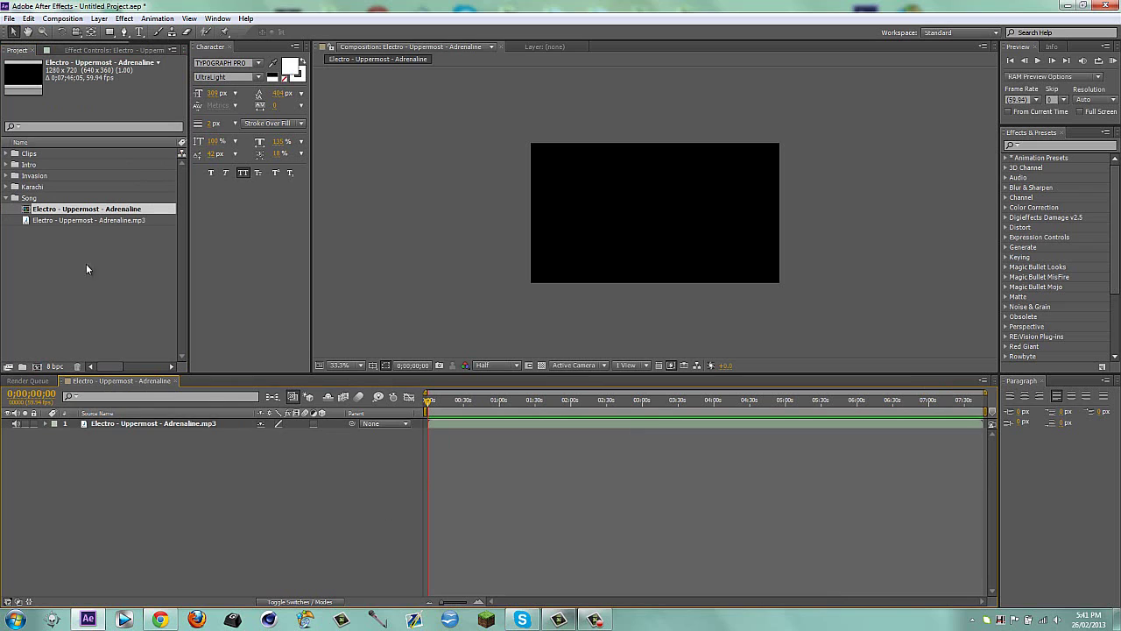
pyautogui.click(6, 198)
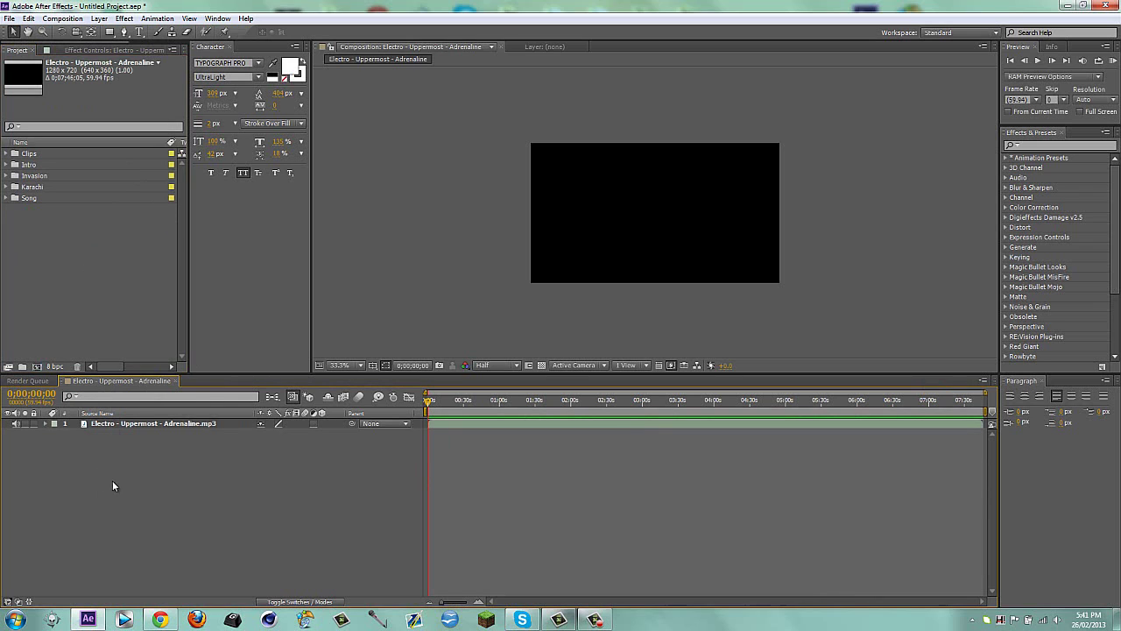
# Display the audio waveform of the Electro - Uppermost - Adrenaline.mp3 layer in the timeline
pyautogui.click(526, 424)
pyautogui.press('l')
pyautogui.press('l')
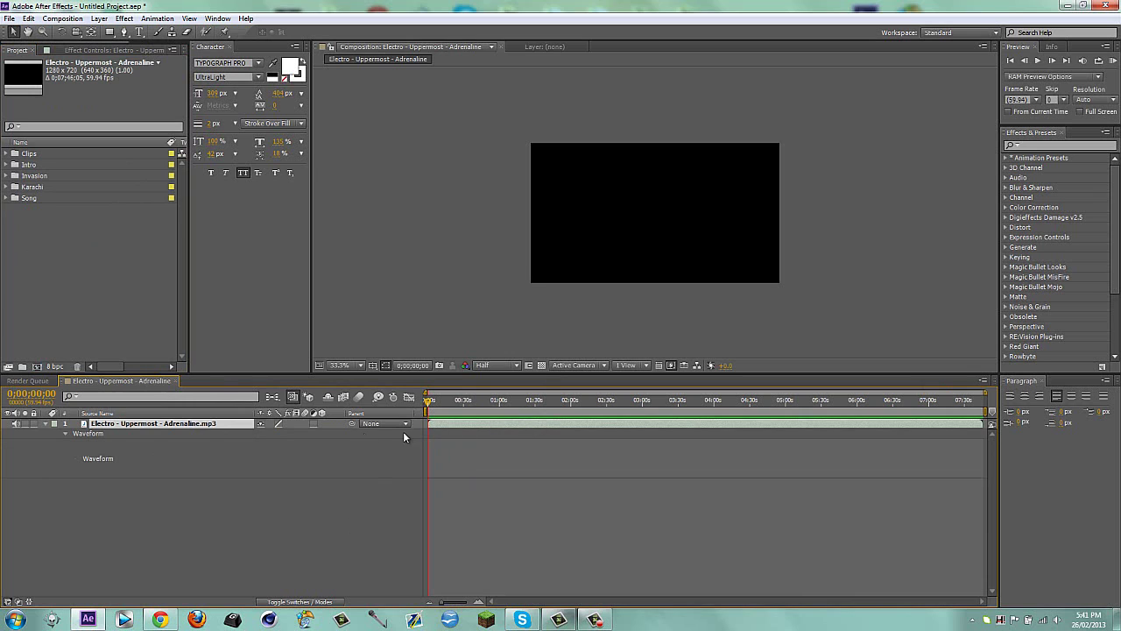
pyautogui.click(434, 448)
pyautogui.click(445, 424)
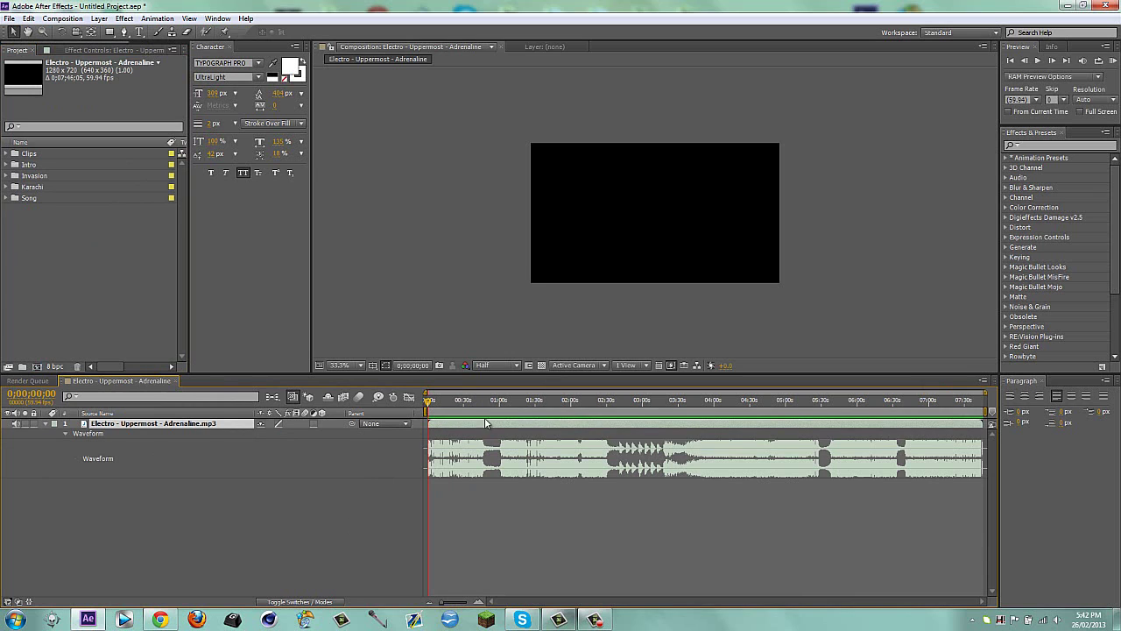
pyautogui.click(233, 554)
# Create a new project folder named Cinematics
pyautogui.click(7, 186)
pyautogui.click(7, 187)
pyautogui.rightClick(46, 268)
pyautogui.click(87, 289)
pyautogui.write('Cinematics')
pyautogui.press('Return')
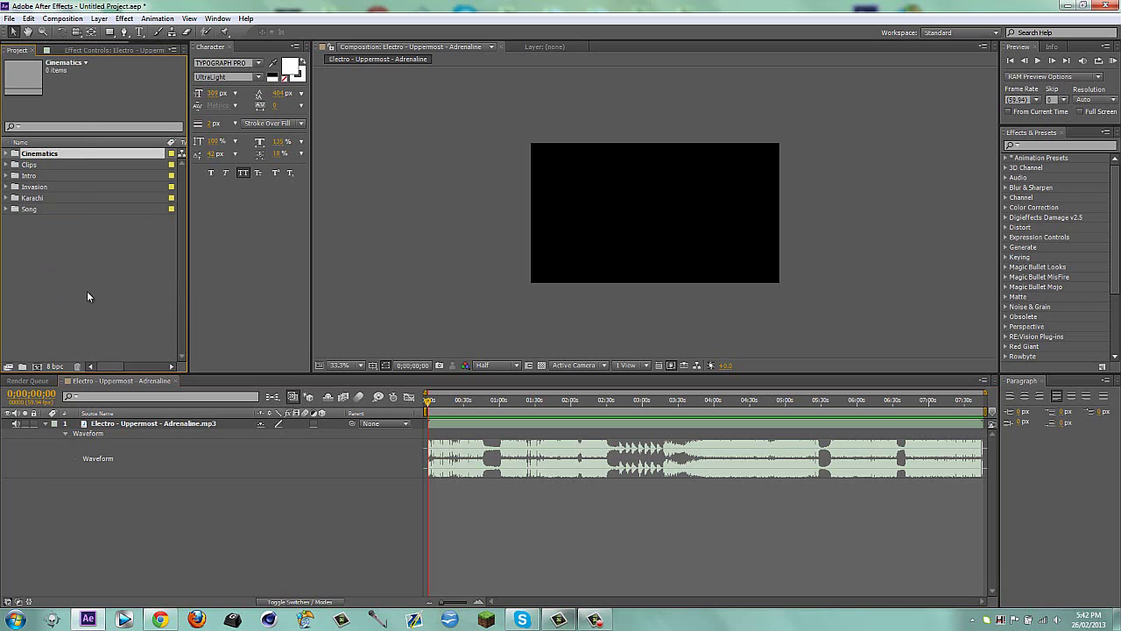
# Move the Invasion and Karachi folders into the Cinematics folder
pyautogui.click(36, 186)
pyautogui.moveTo(36, 186); pyautogui.dragTo(35, 155)
pyautogui.click(26, 222)
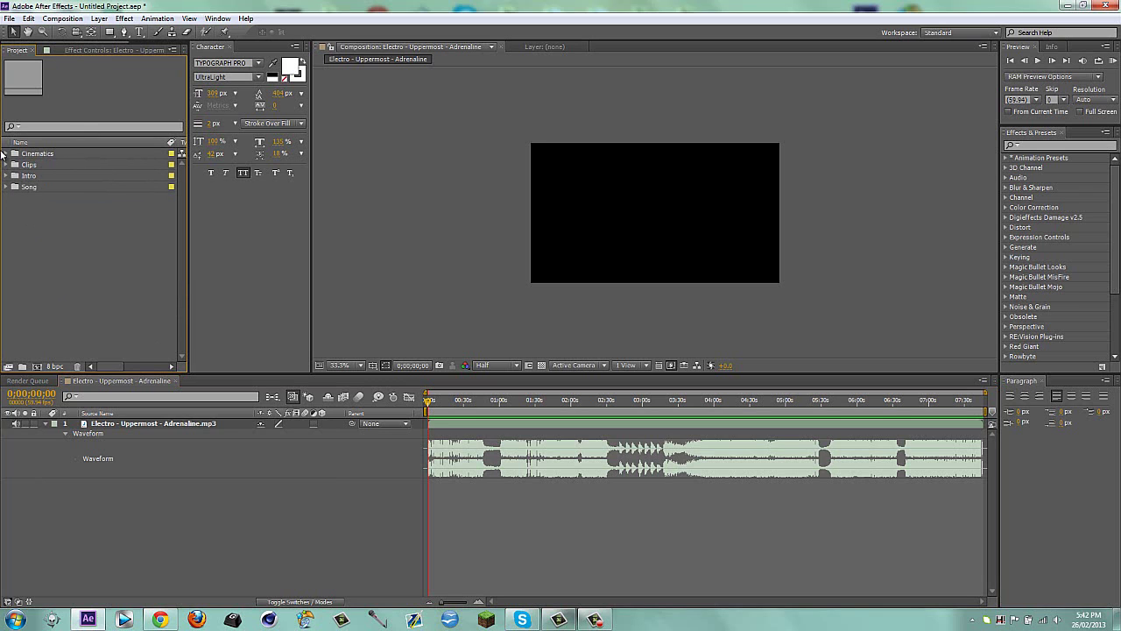
# Expand the Cinematics and Clips folders and check the details of 5 man intervention.mp4
pyautogui.click(6, 176)
pyautogui.click(7, 176)
pyautogui.click(11, 152)
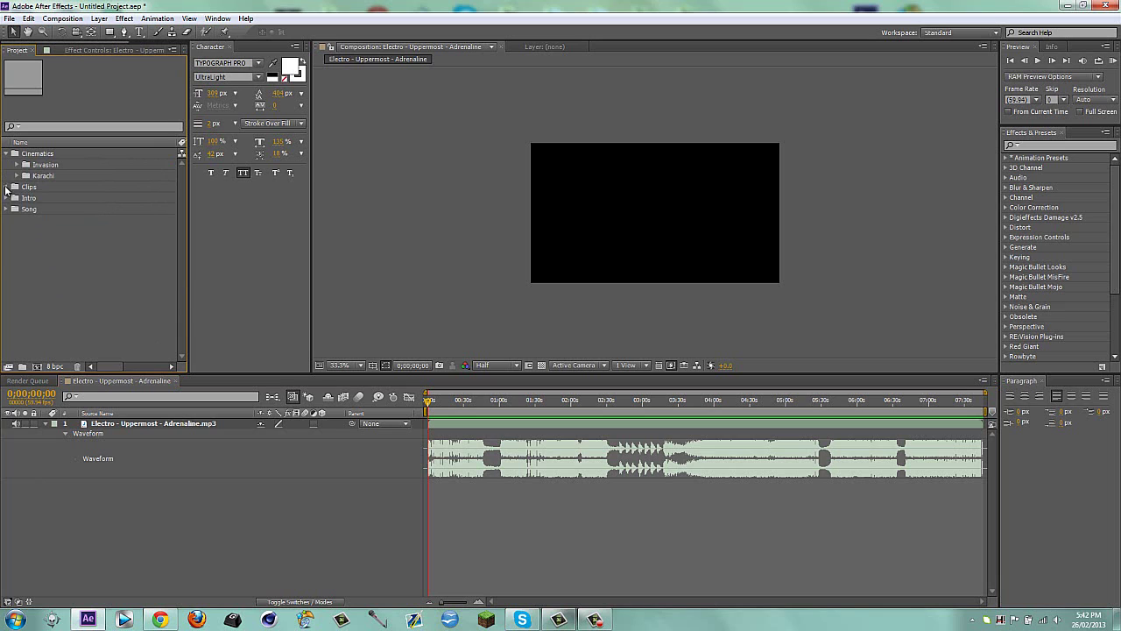
pyautogui.click(7, 188)
pyautogui.click(56, 198)
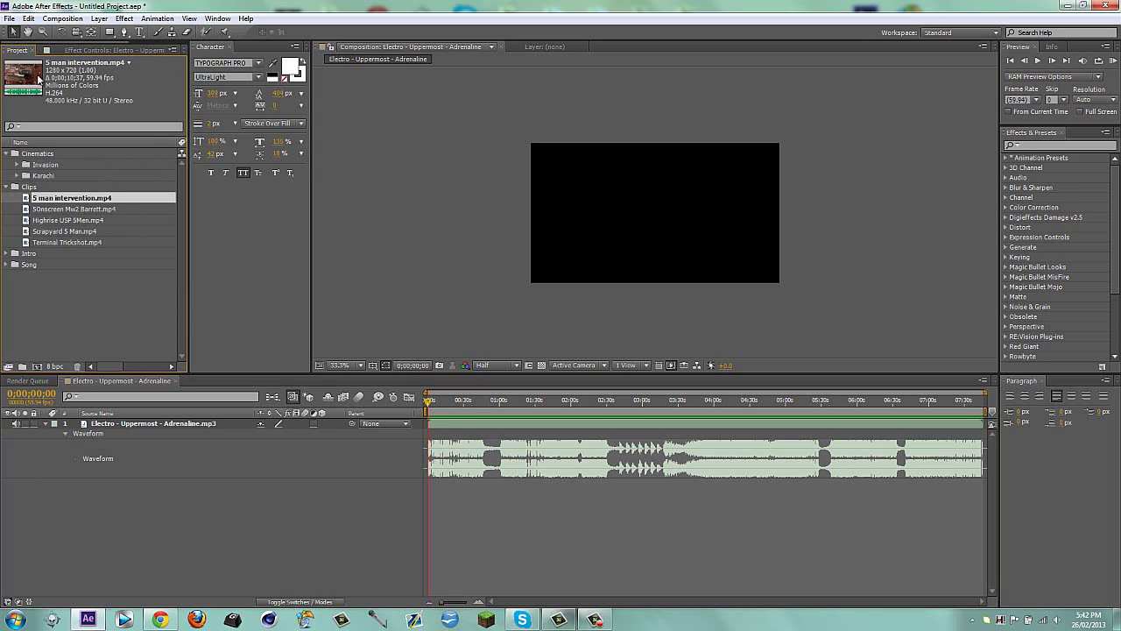
# Create a new composition from the MP4.mp4 cinematic in the Invasion folder
pyautogui.click(15, 165)
pyautogui.click(42, 176)
pyautogui.moveTo(54, 175); pyautogui.dragTo(38, 367)
pyautogui.scroll(2, 786, 286)
pyautogui.scroll(-1, 787, 286)
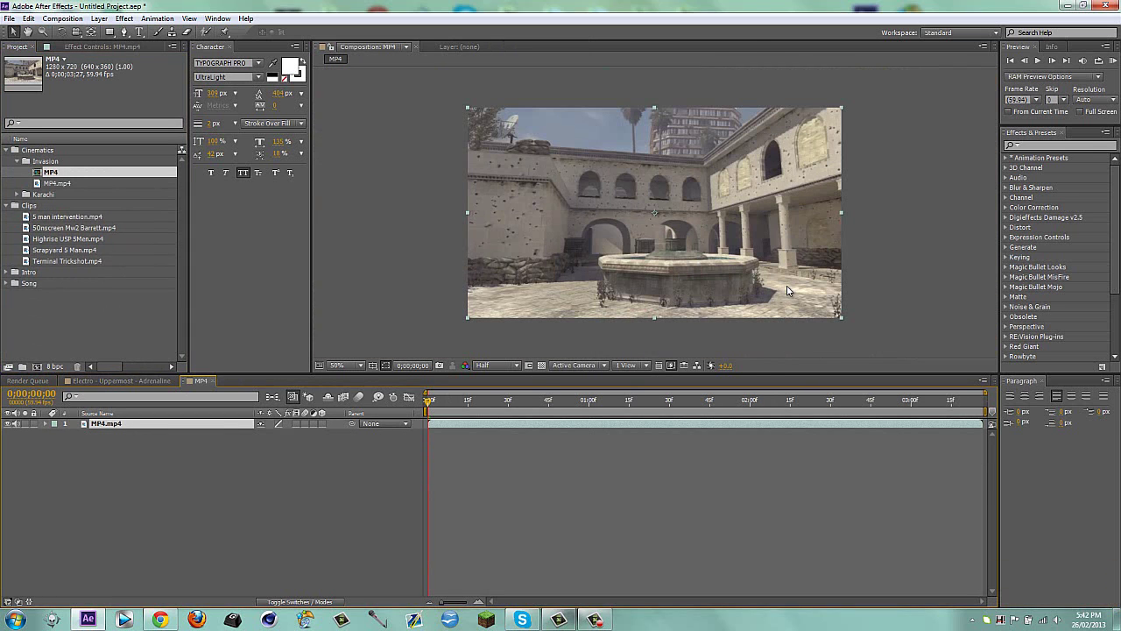
pyautogui.click(329, 515)
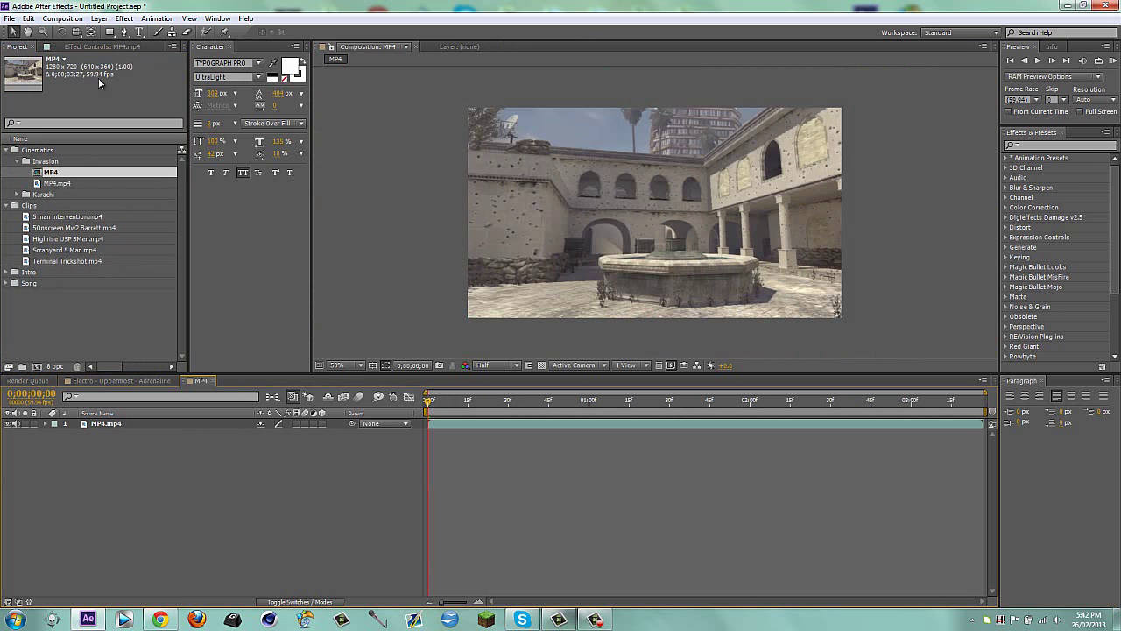
# Preview the courtyard cinematic in the MP4 composition to examine its camera movement
pyautogui.moveTo(437, 407); pyautogui.dragTo(765, 418)
pyautogui.press('KP_0')
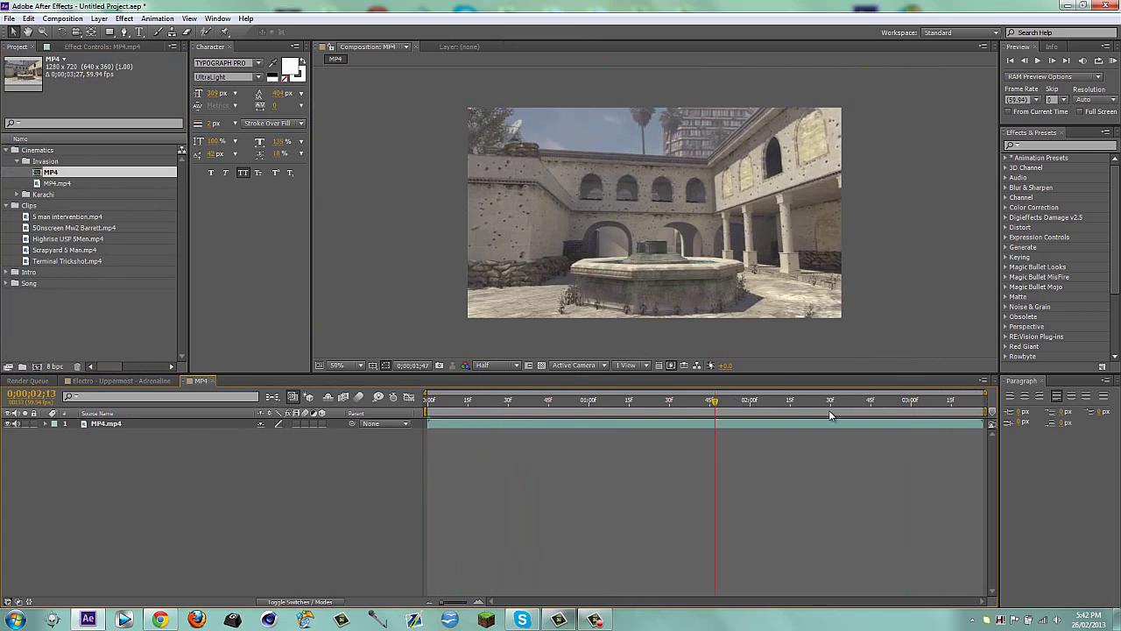
pyautogui.click(1030, 620)
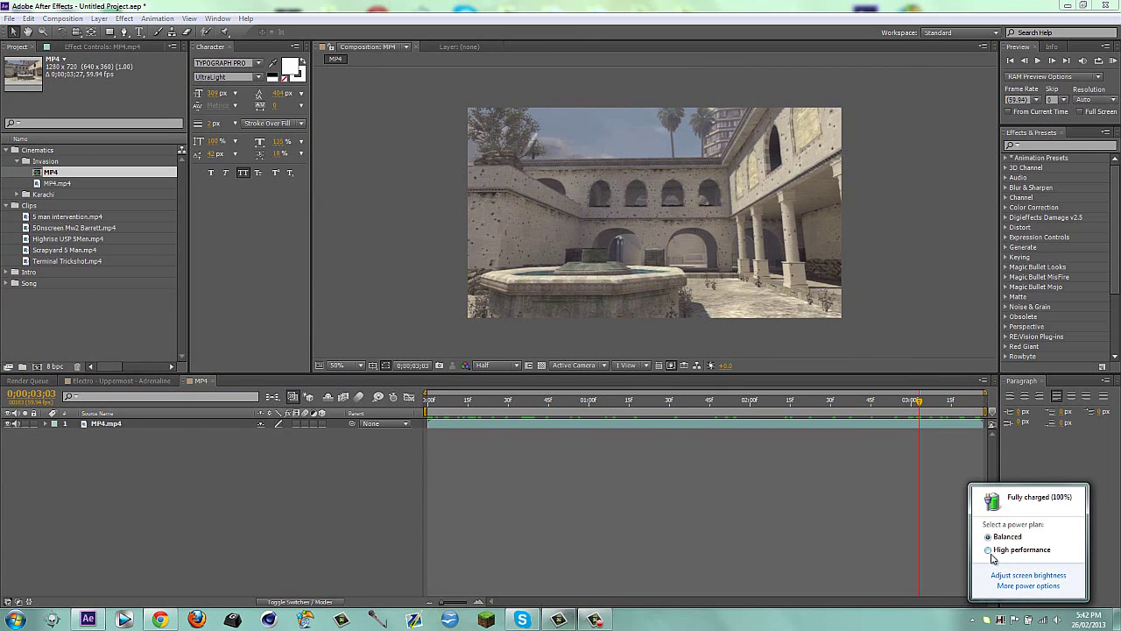
pyautogui.click(797, 454)
# Go back to the first frame and run Track Camera on the MP4.mp4 layer
pyautogui.moveTo(437, 406)
pyautogui.mouseDown()
pyautogui.moveTo(491, 400)
pyautogui.moveTo(437, 404)
pyautogui.mouseUp()
pyautogui.moveTo(521, 402); pyautogui.dragTo(463, 430)
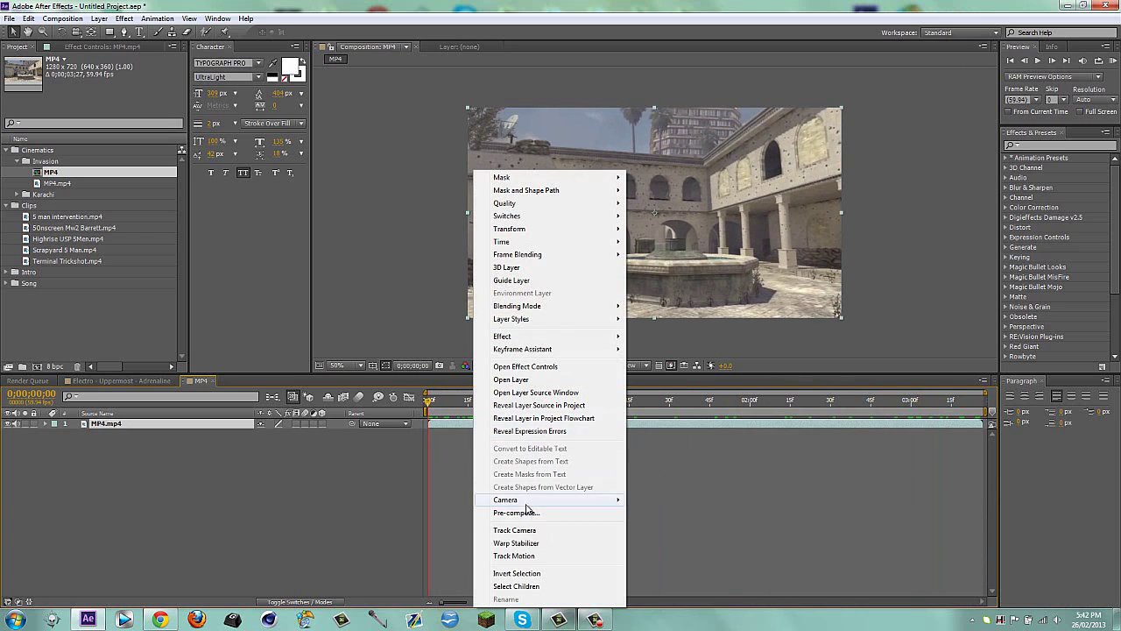
pyautogui.click(516, 530)
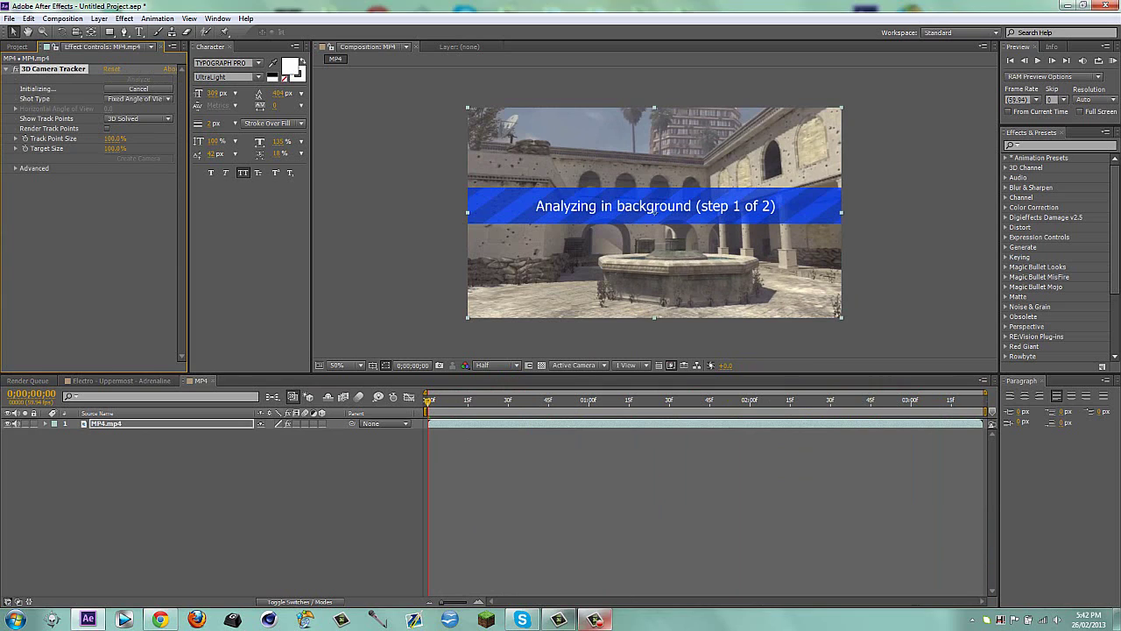
pyautogui.click(596, 620)
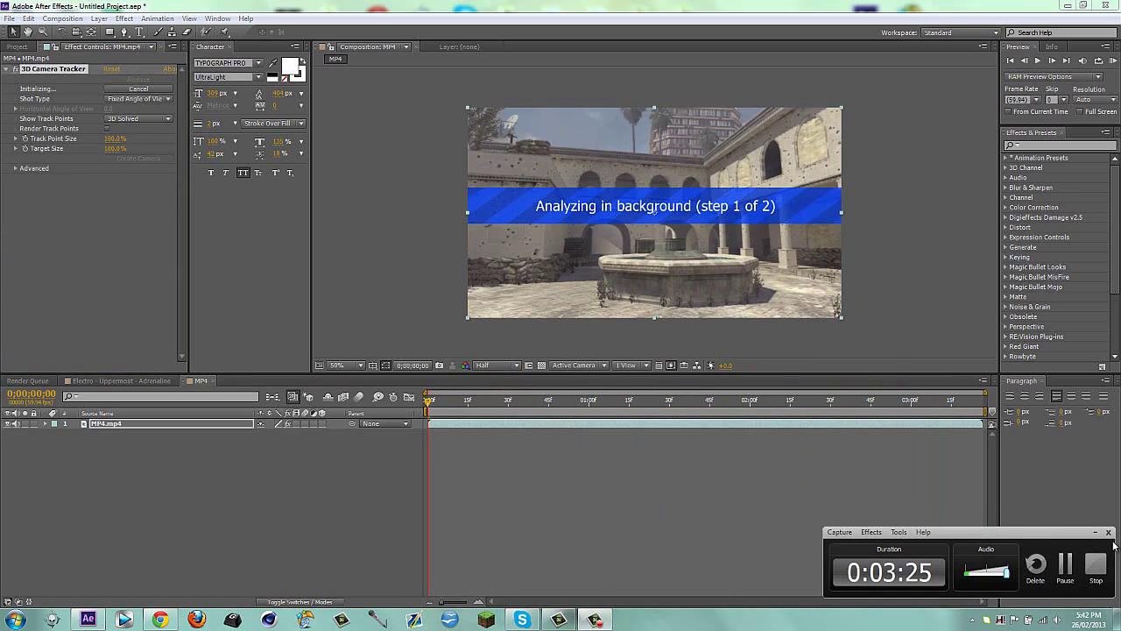
pyautogui.click(1097, 565)
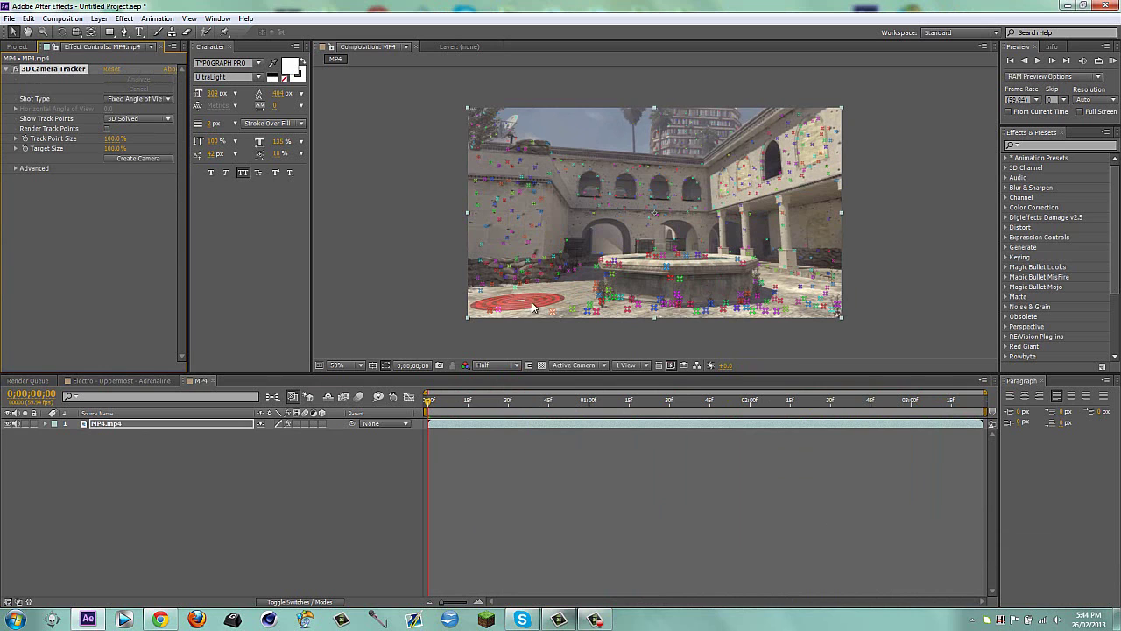
# Create a null and camera from the ground track points beside the fountain at 0;00;02;51, and delete the null
pyautogui.moveTo(450, 404); pyautogui.dragTo(887, 420)
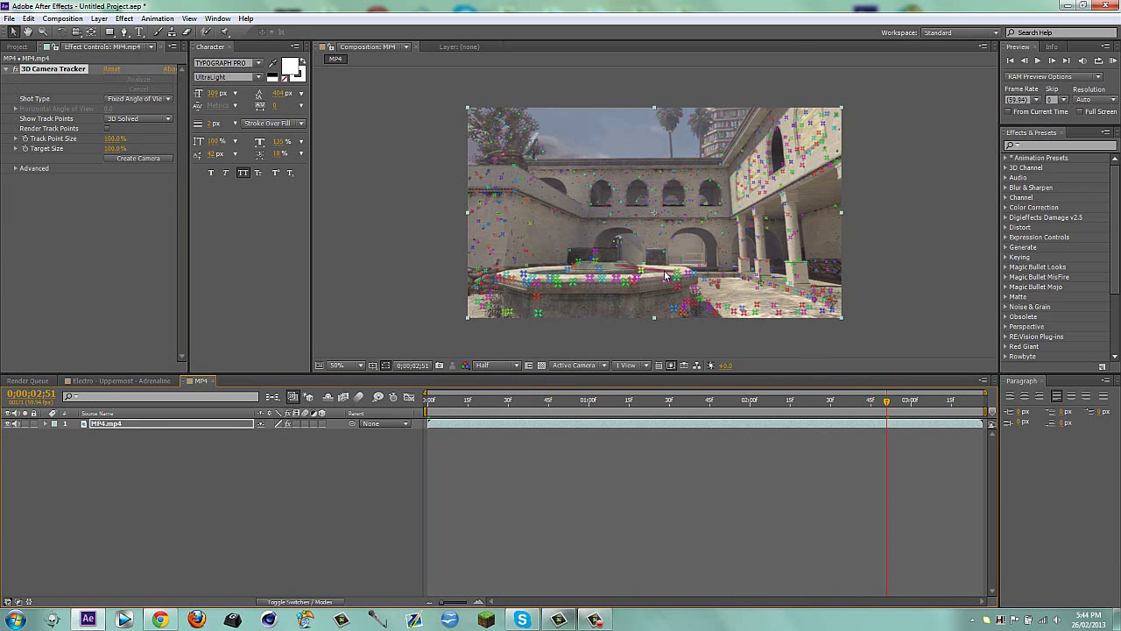
pyautogui.rightClick(727, 304)
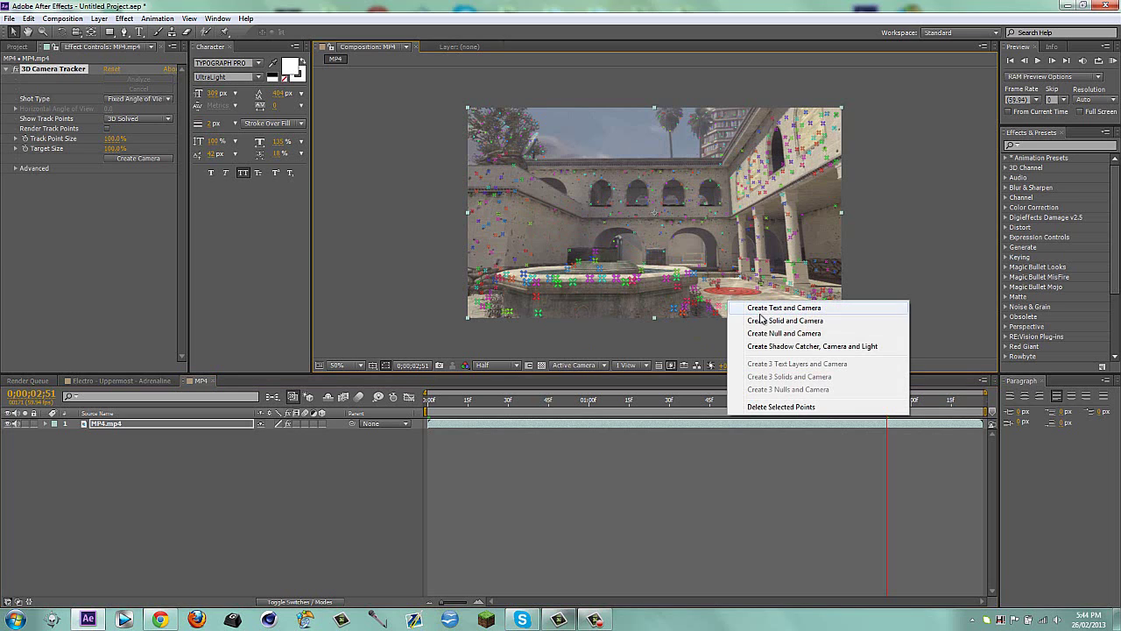
pyautogui.click(771, 335)
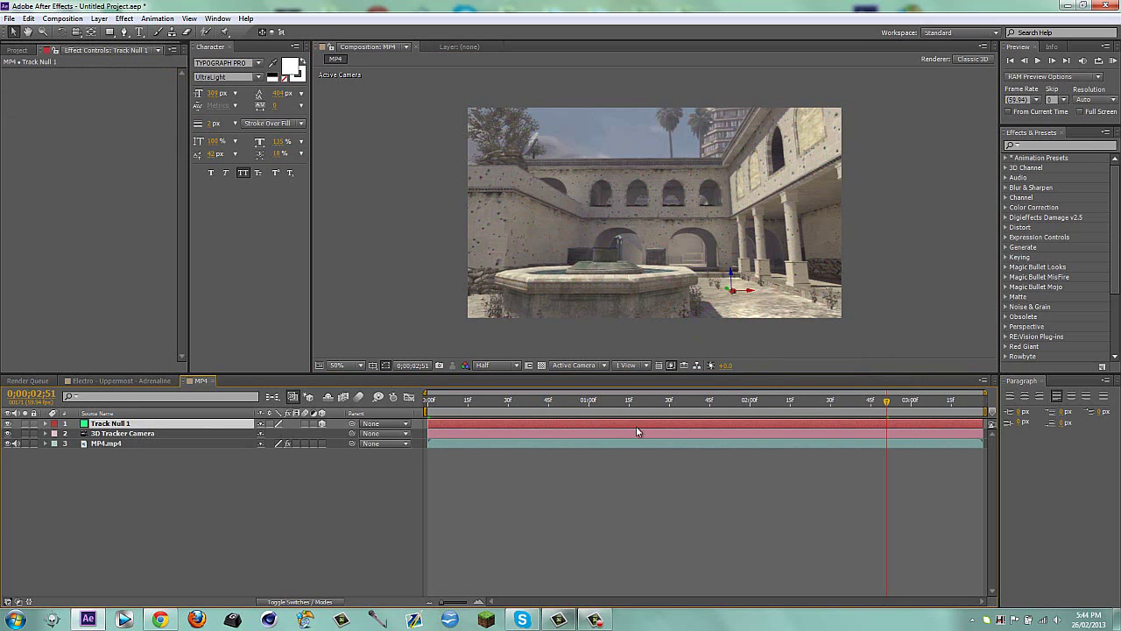
pyautogui.press('Delete')
pyautogui.click(106, 425)
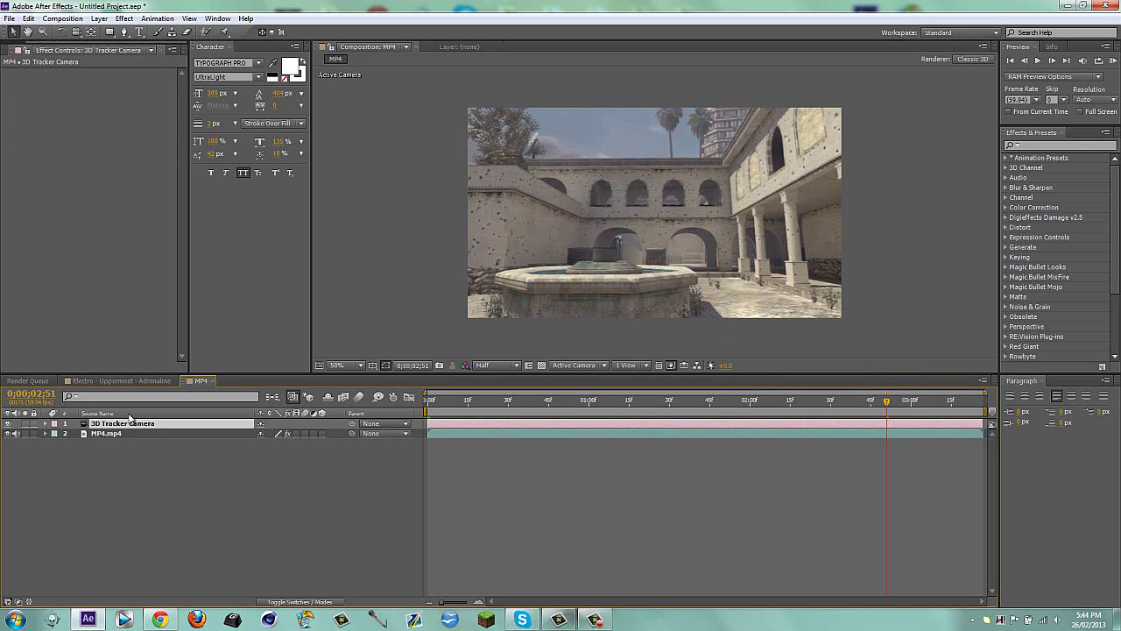
# Create a null from the track points at the fountain's centre using the 3D Camera Tracker on MP4.mp4
pyautogui.click(105, 434)
pyautogui.click(58, 70)
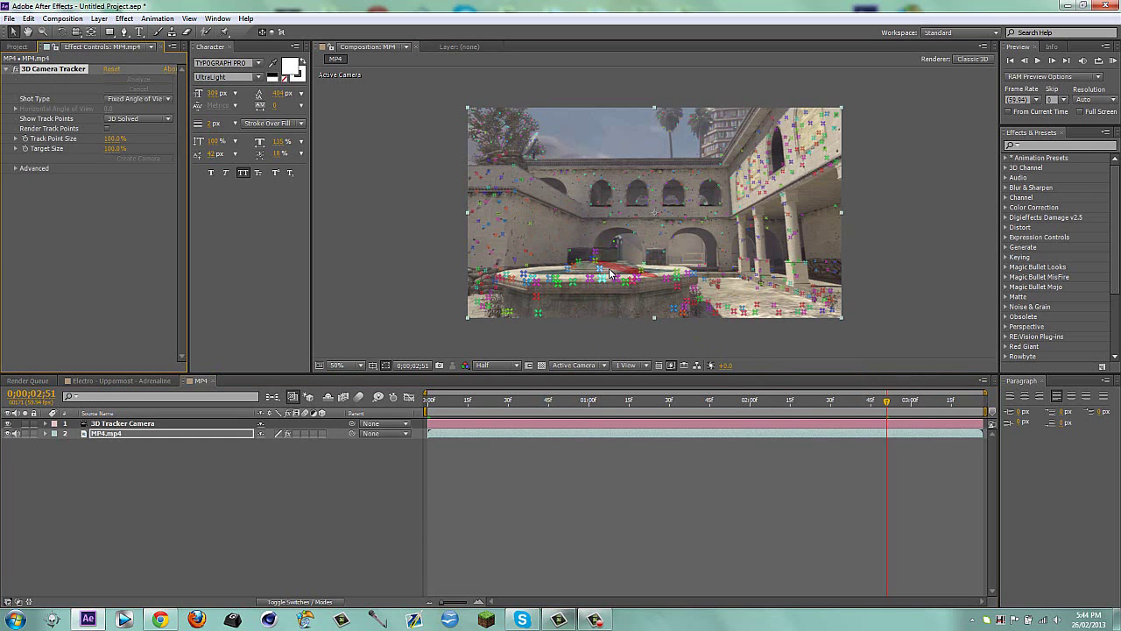
pyautogui.scroll(2, 596, 262)
pyautogui.scroll(-1, 605, 289)
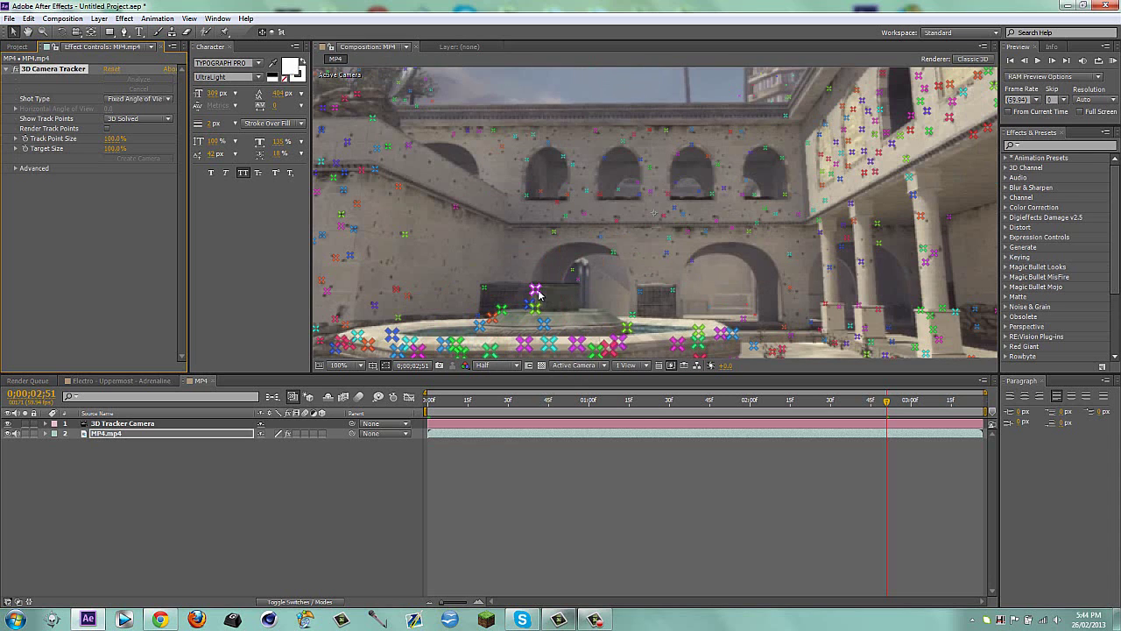
pyautogui.scroll(-2, 566, 305)
pyautogui.scroll(2, 567, 302)
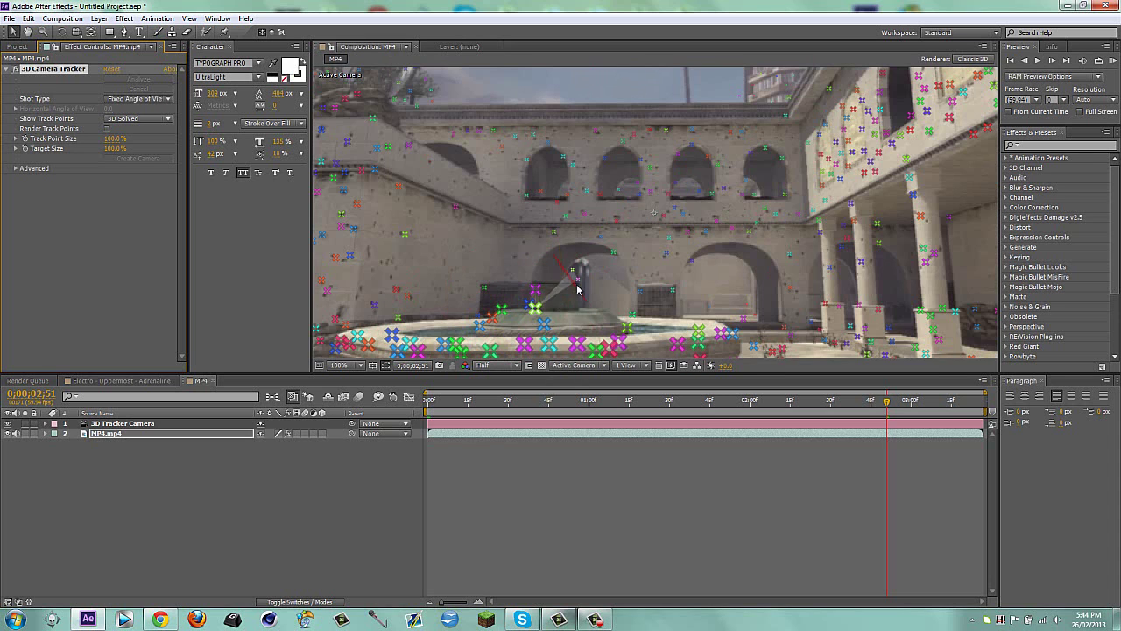
pyautogui.rightClick(528, 324)
pyautogui.click(561, 352)
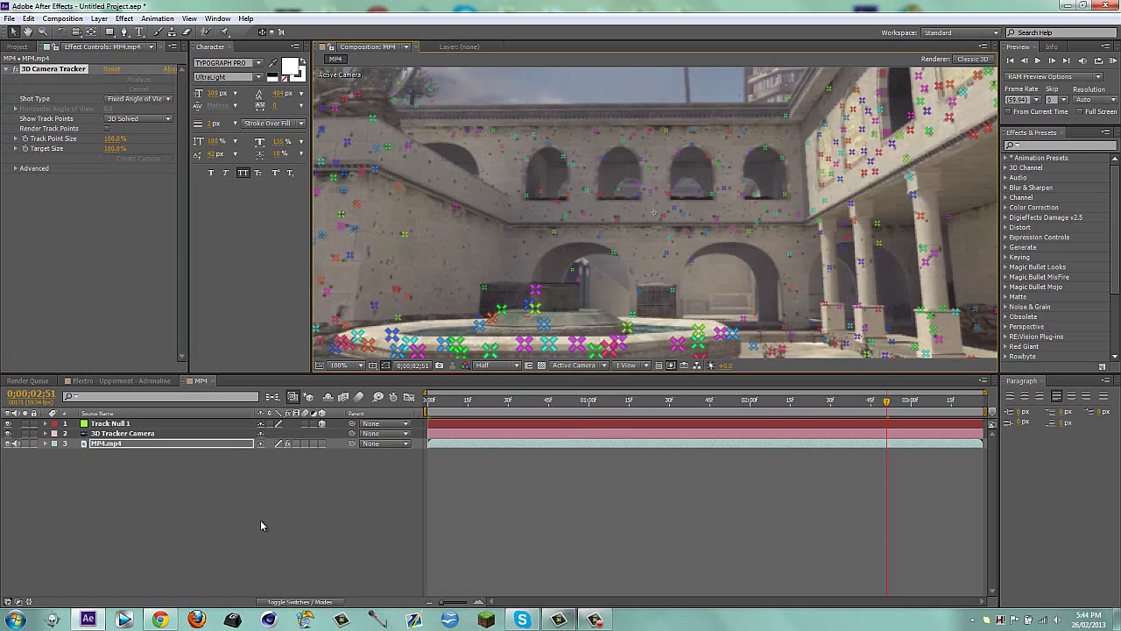
pyautogui.scroll(-1, 616, 294)
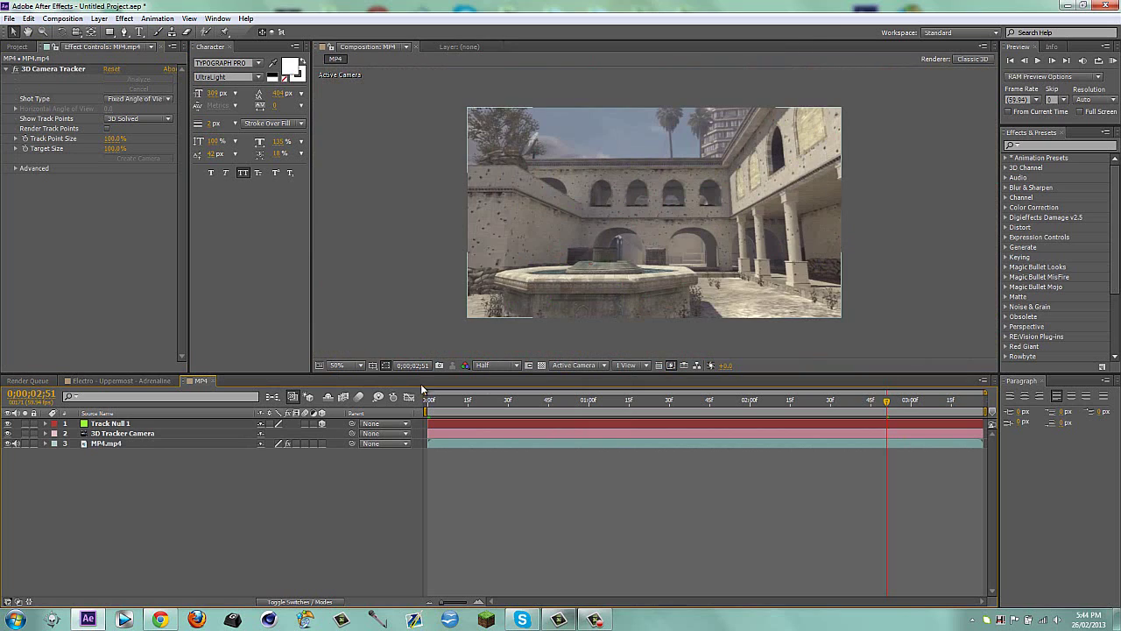
# Enlarge Track Null 1 uniformly to more than 1400% scale
pyautogui.click(110, 423)
pyautogui.press('s')
pyautogui.moveTo(315, 435); pyautogui.dragTo(1054, 464)
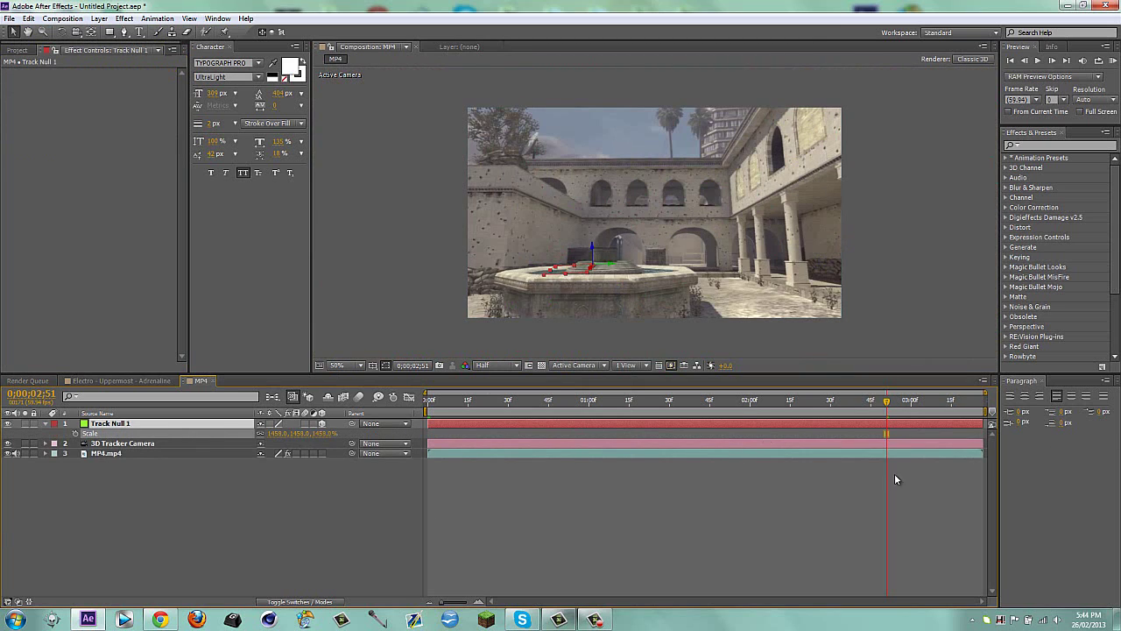
pyautogui.press('s')
pyautogui.click(122, 569)
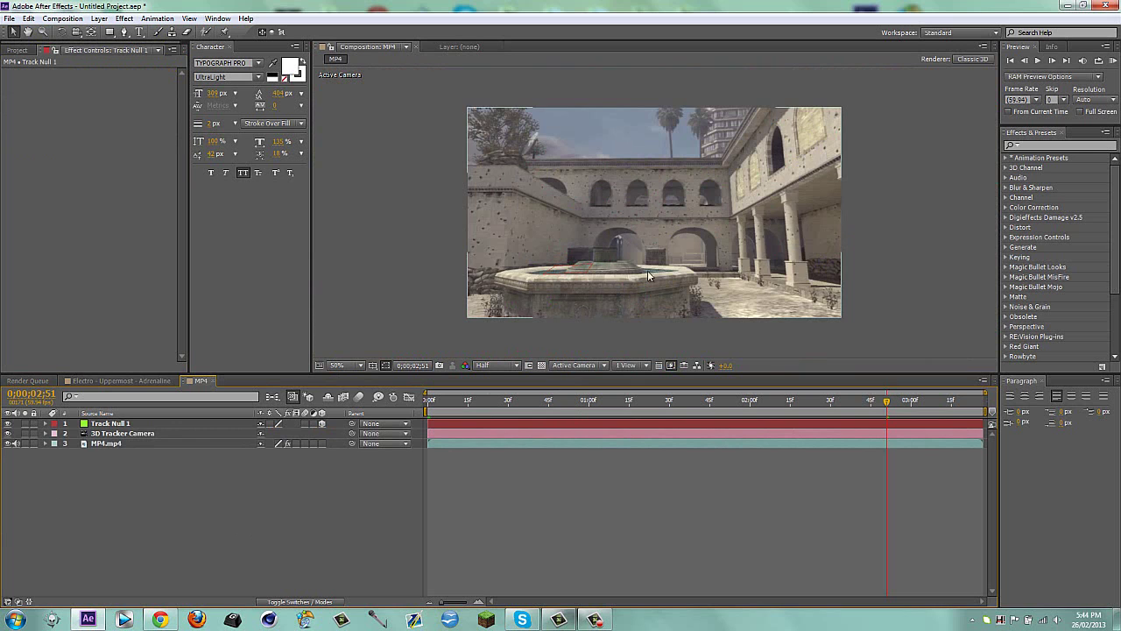
# Add a text layer reading ELECTRO above the fountain at 0;00;01;11
pyautogui.moveTo(477, 401); pyautogui.dragTo(619, 403)
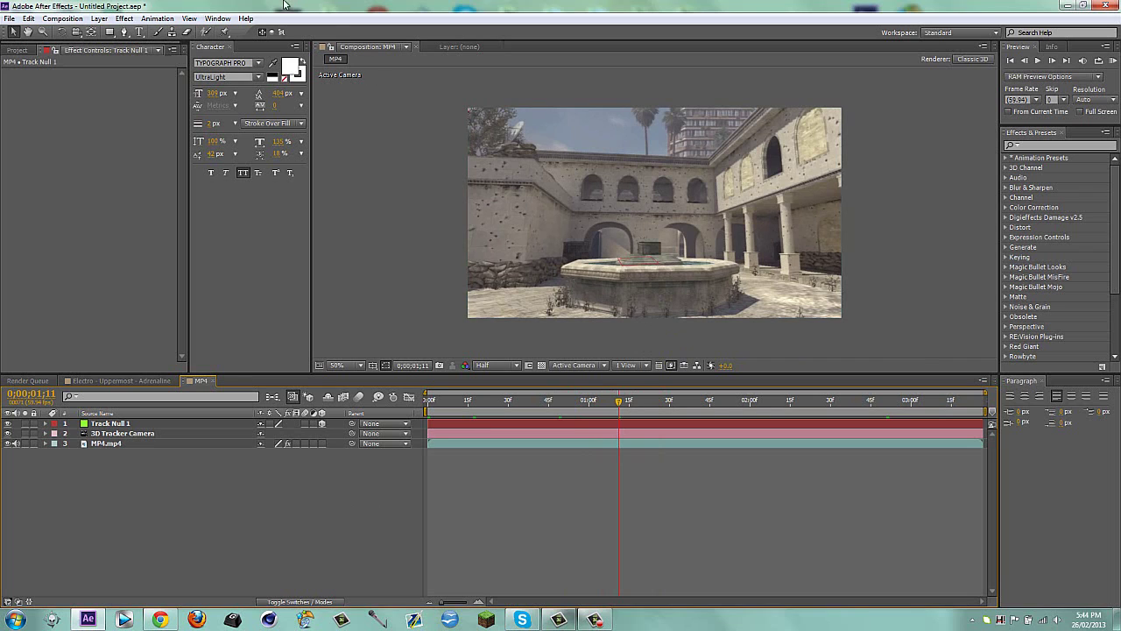
pyautogui.click(138, 32)
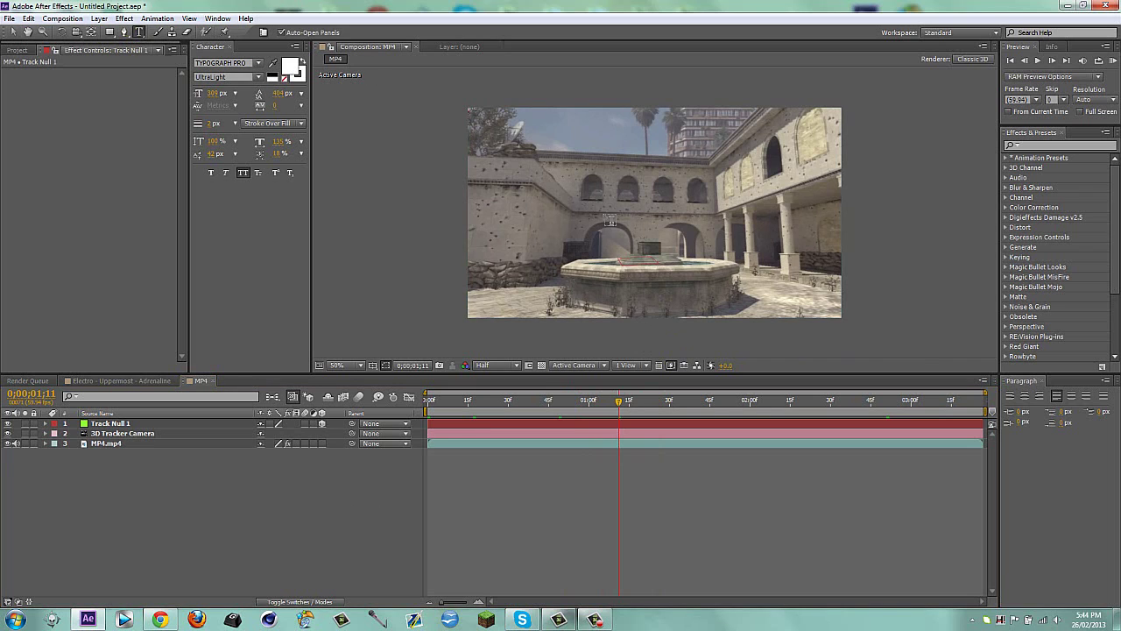
pyautogui.click(594, 210)
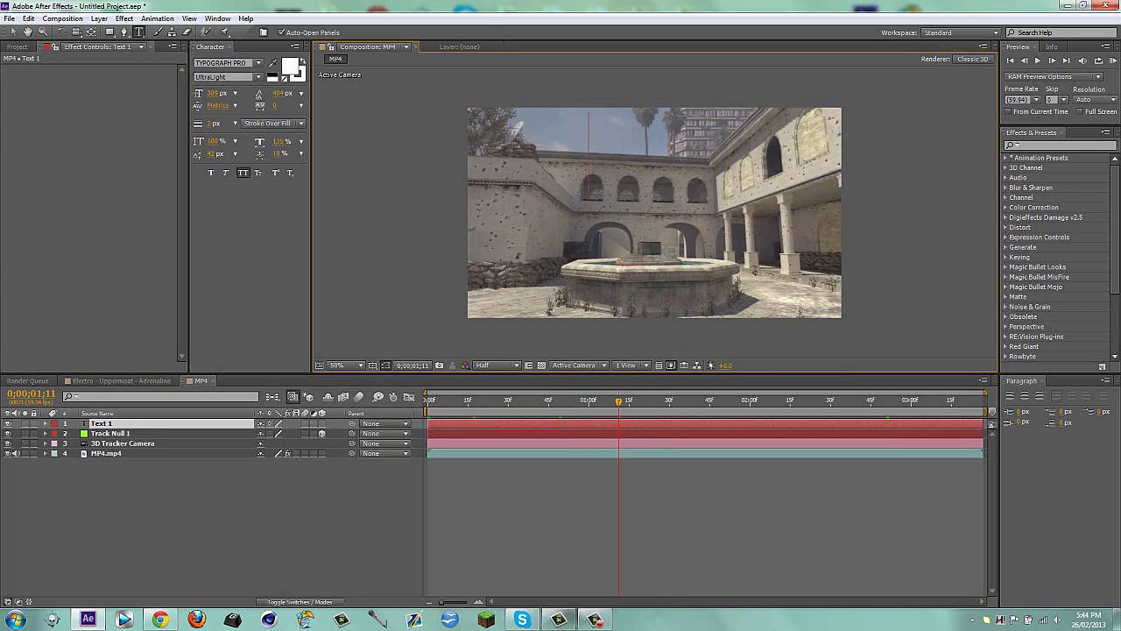
pyautogui.write('ELECTR')
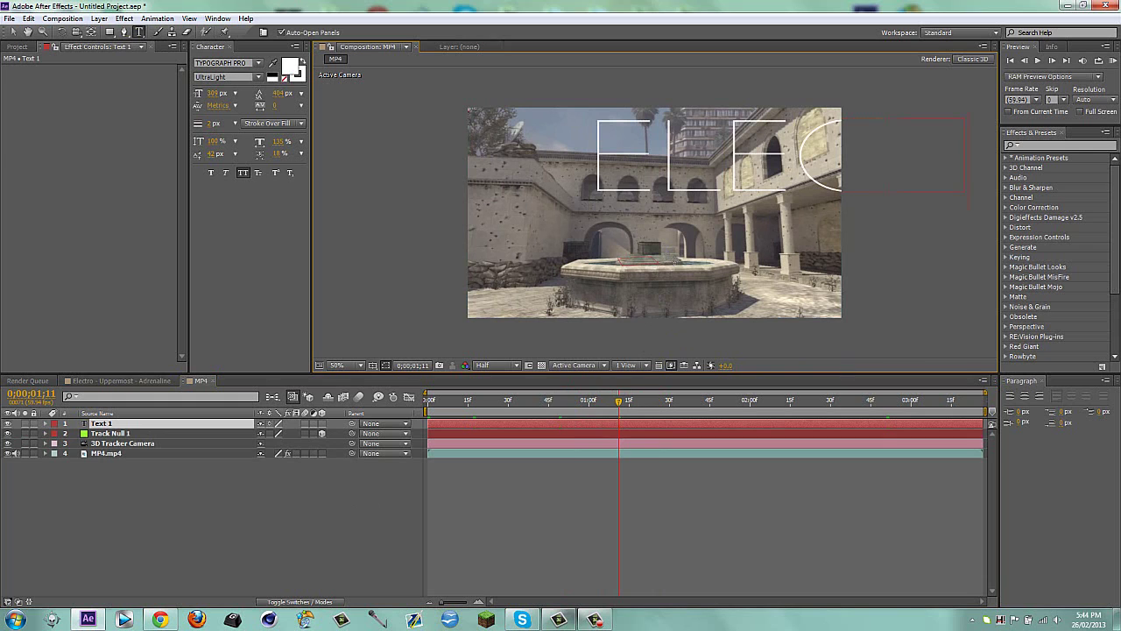
pyautogui.doubleClick(474, 425)
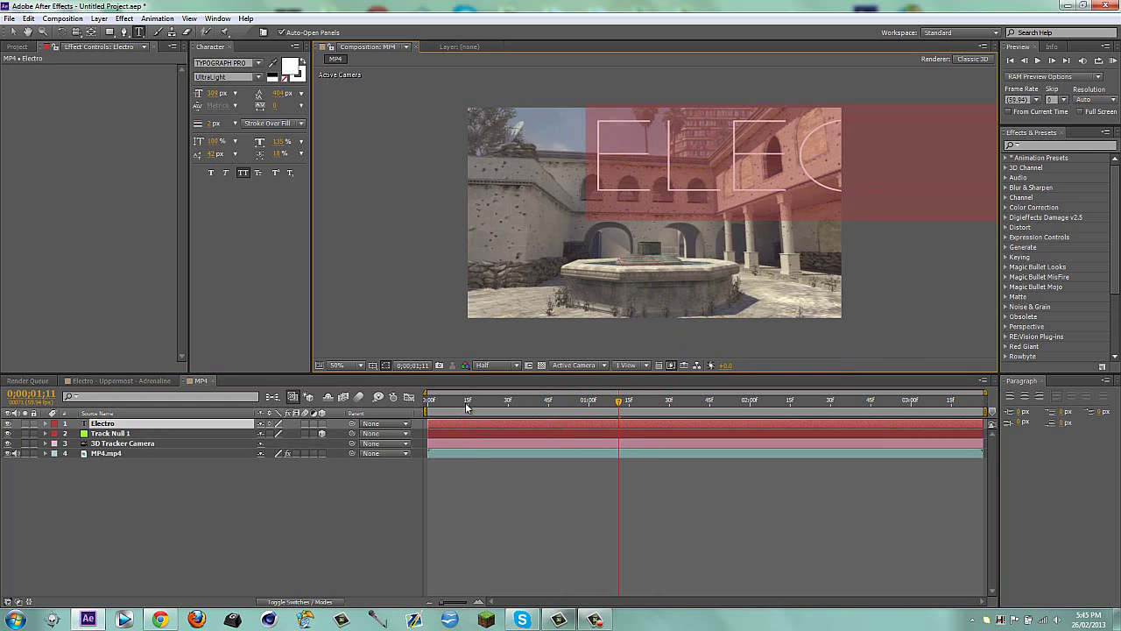
# Set the ELECTRO text's size to 123 px and its font to Nova Solid
pyautogui.moveTo(219, 98); pyautogui.dragTo(242, 370)
pyautogui.click(252, 63)
pyautogui.write('Nova')
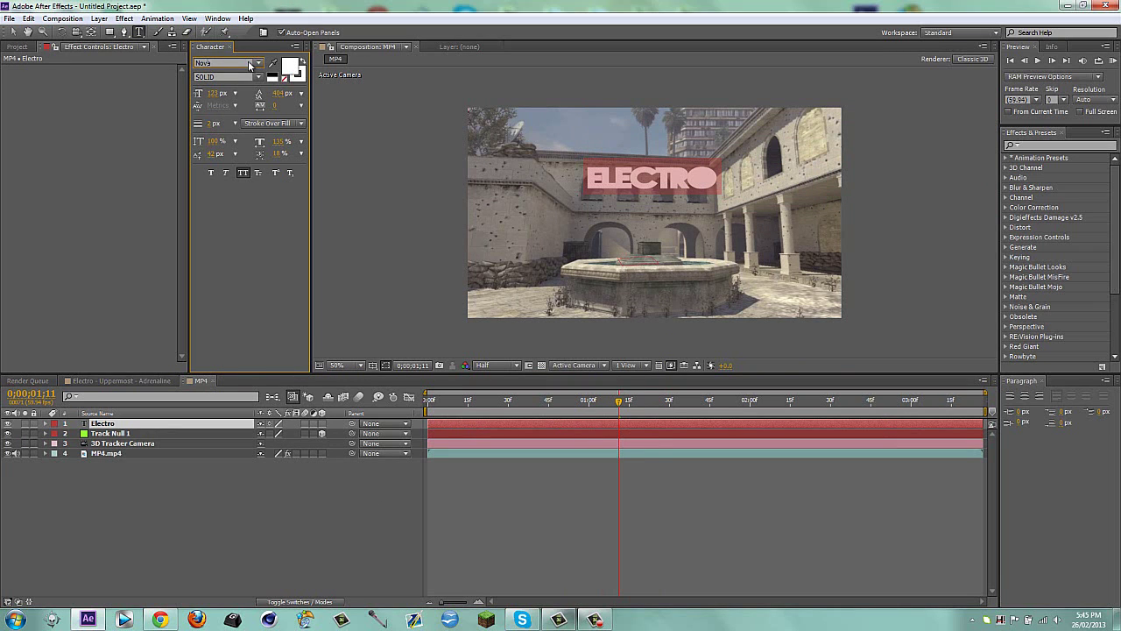
pyautogui.click(165, 492)
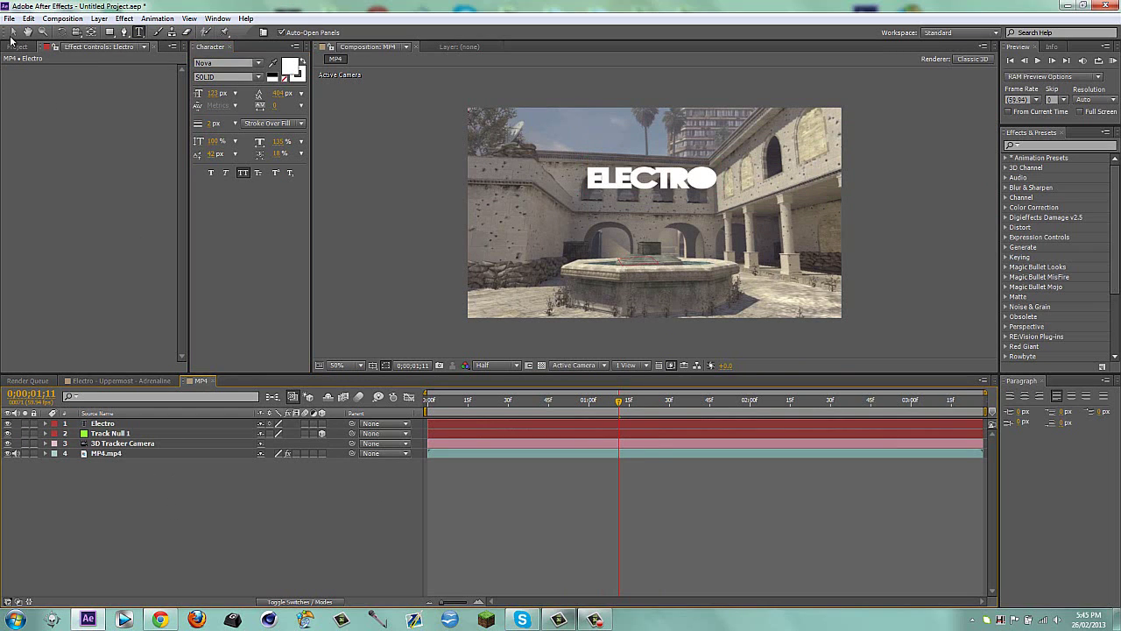
# Set the ELECTRO text's leading to 394 px, horizontal scale to 135% and tsume to 18%
pyautogui.click(102, 424)
pyautogui.click(276, 93)
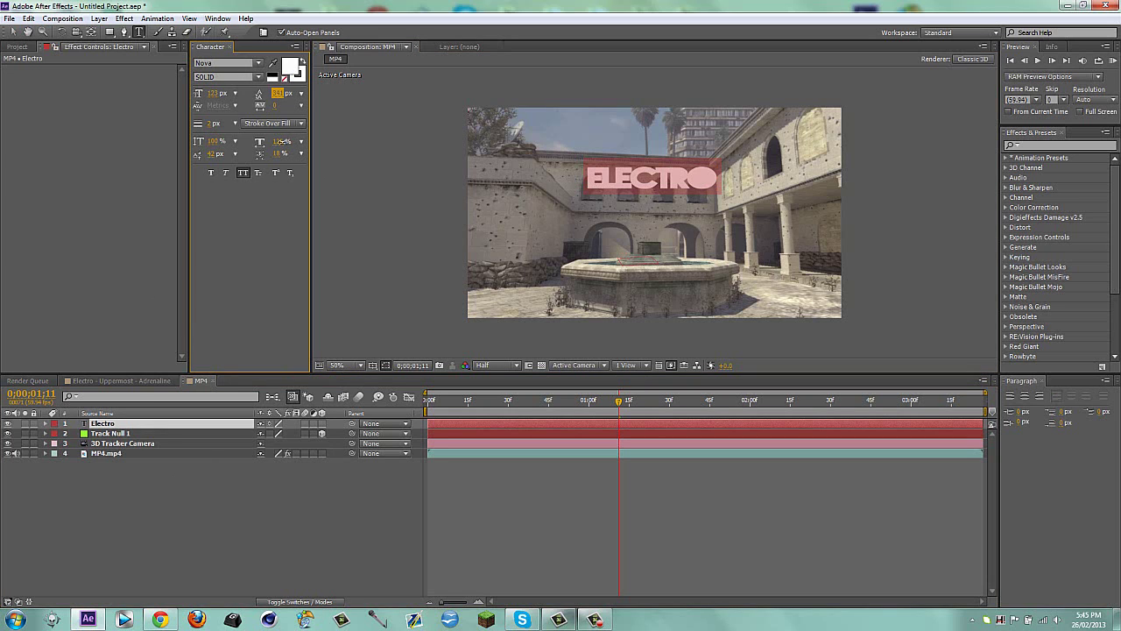
pyautogui.click(282, 148)
pyautogui.moveTo(281, 146); pyautogui.dragTo(289, 147)
pyautogui.write('135')
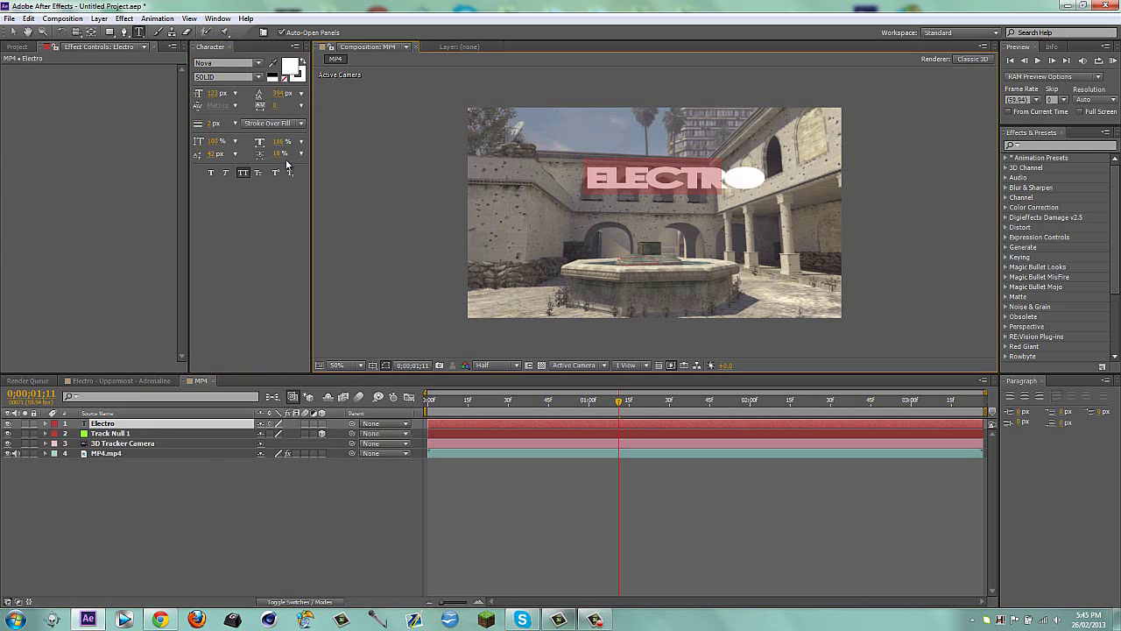
pyautogui.press('Tab')
pyautogui.write('18')
pyautogui.press('Return')
# Set the ELECTRO text's baseline shift to -10 px and its tracking to 80
pyautogui.moveTo(213, 153); pyautogui.dragTo(217, 167)
pyautogui.moveTo(274, 106); pyautogui.dragTo(293, 73)
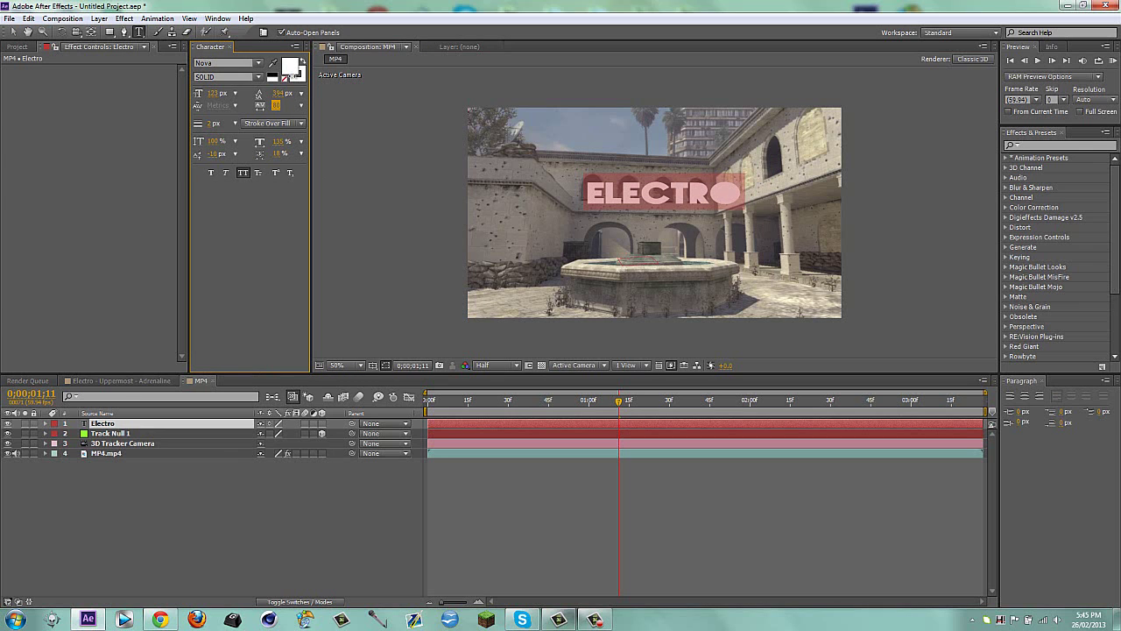
pyautogui.click(13, 32)
pyautogui.click(182, 478)
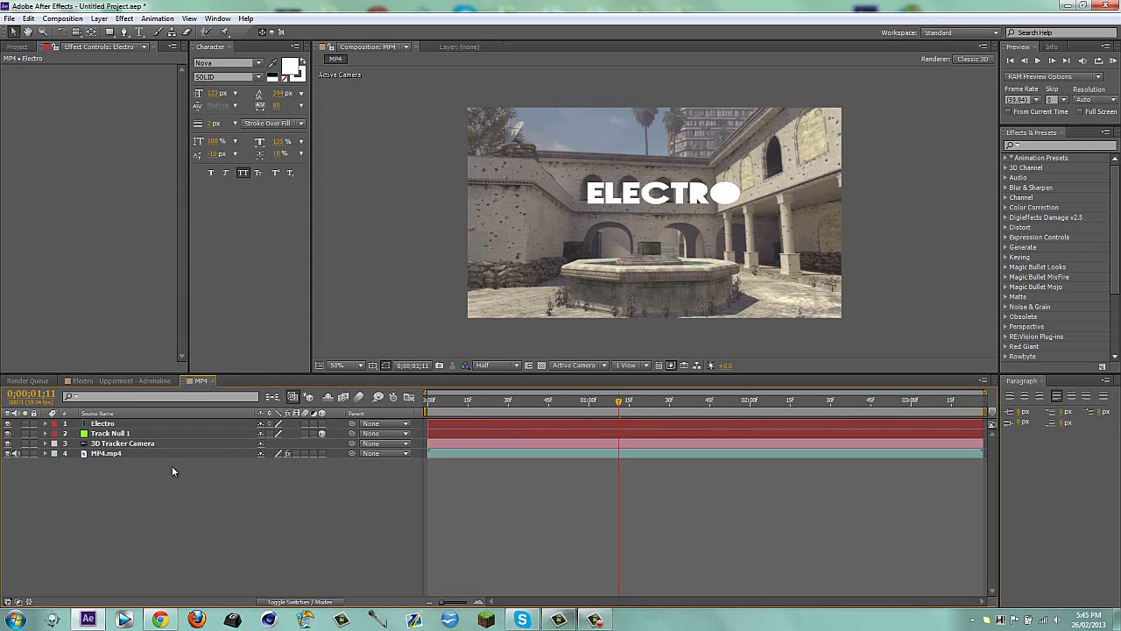
# Create a black 1280 x 720 solid layer named Element
pyautogui.hotkey('ctrl', 'y')
pyautogui.write('Elemen')
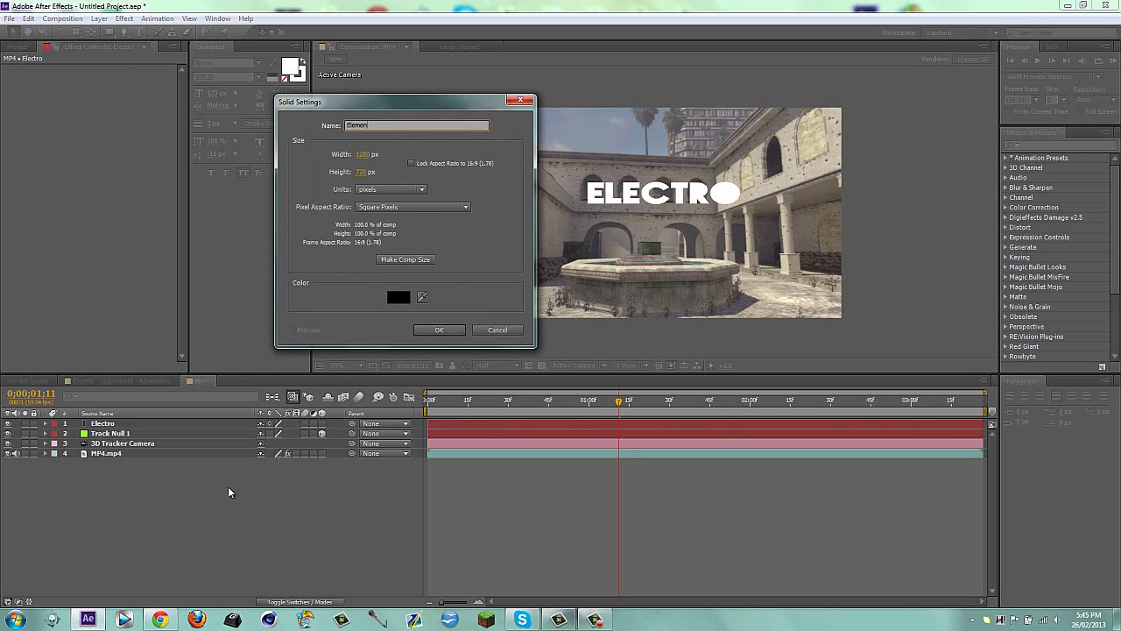
pyautogui.write('t')
pyautogui.press('Return')
# Apply the Video Copilot Element effect to the Element solid
pyautogui.click(124, 19)
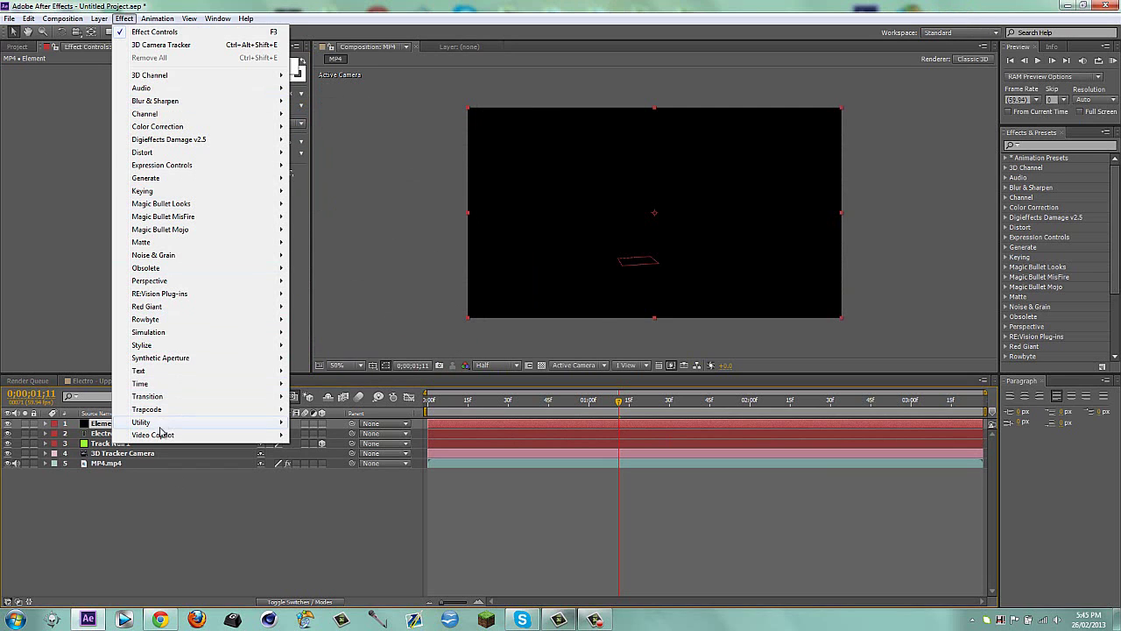
pyautogui.moveTo(159, 434)
pyautogui.click(314, 435)
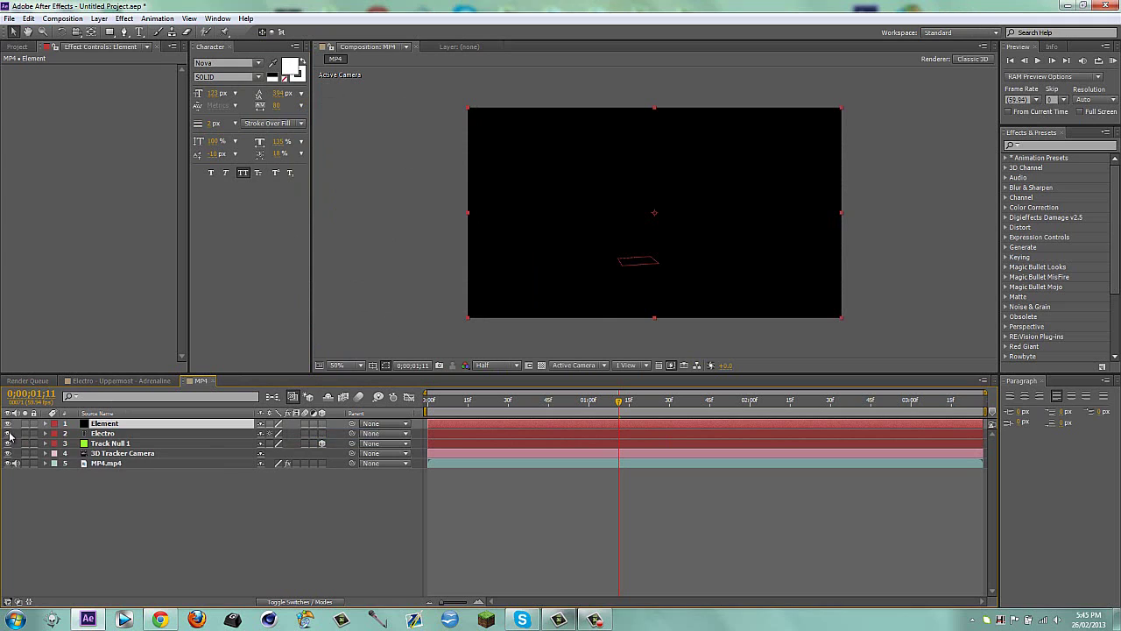
# Hide the Electro text layer and, with the playhead at 0;00;01;41, duplicate the MP4.mp4 footage layer
pyautogui.click(8, 433)
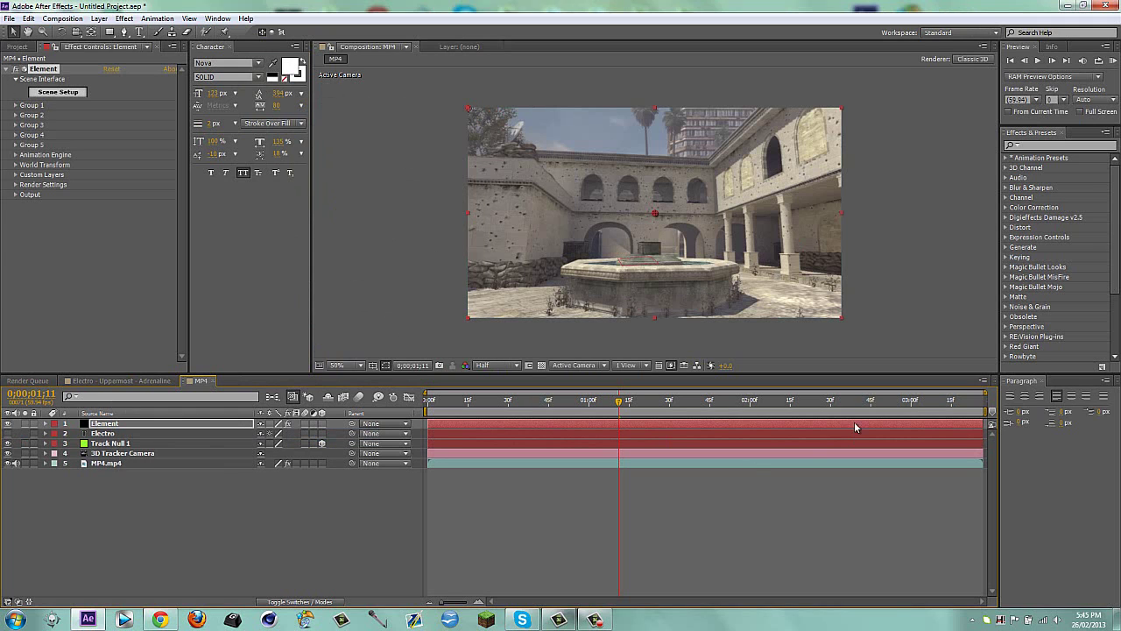
pyautogui.moveTo(690, 401); pyautogui.dragTo(699, 417)
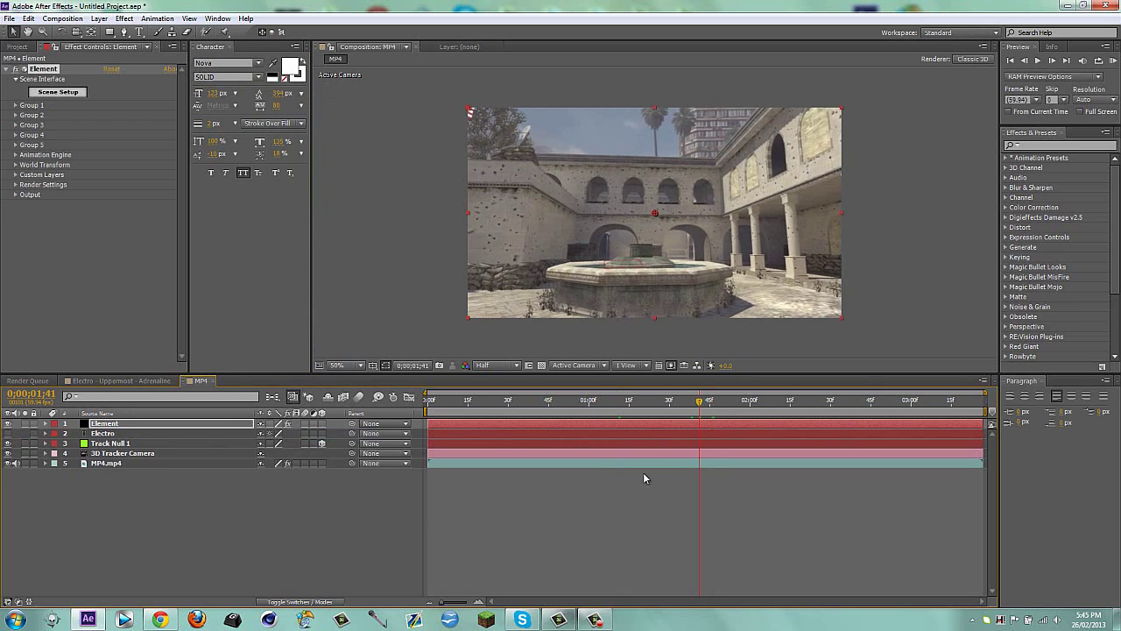
pyautogui.click(140, 467)
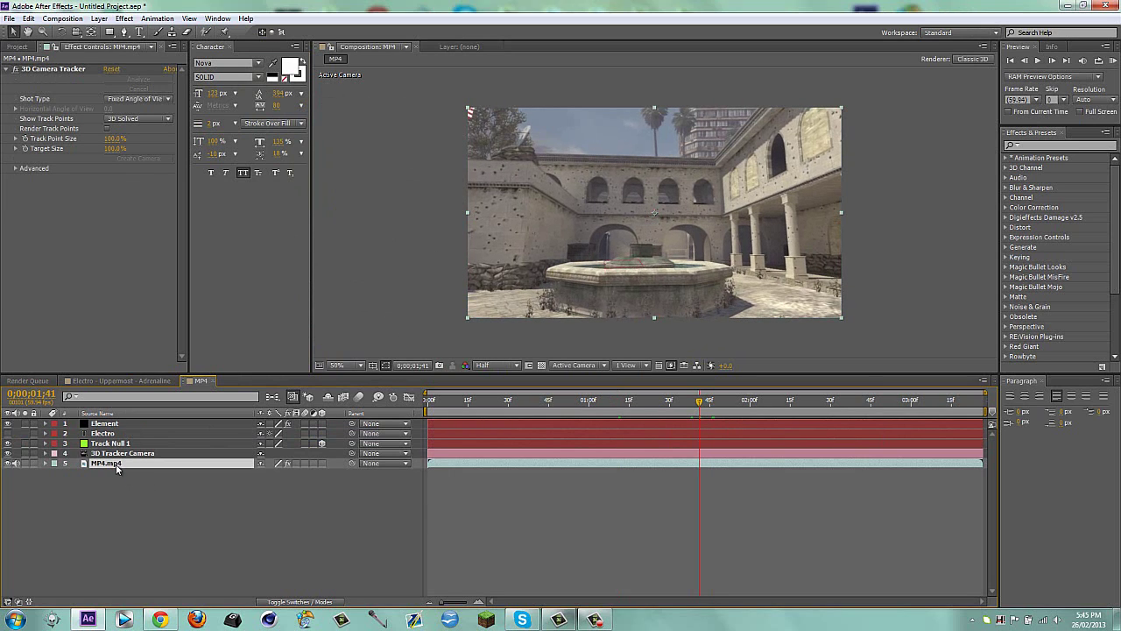
pyautogui.hotkey('ctrl', 'd')
pyautogui.hotkey('ctrl', 'shift', 'a')
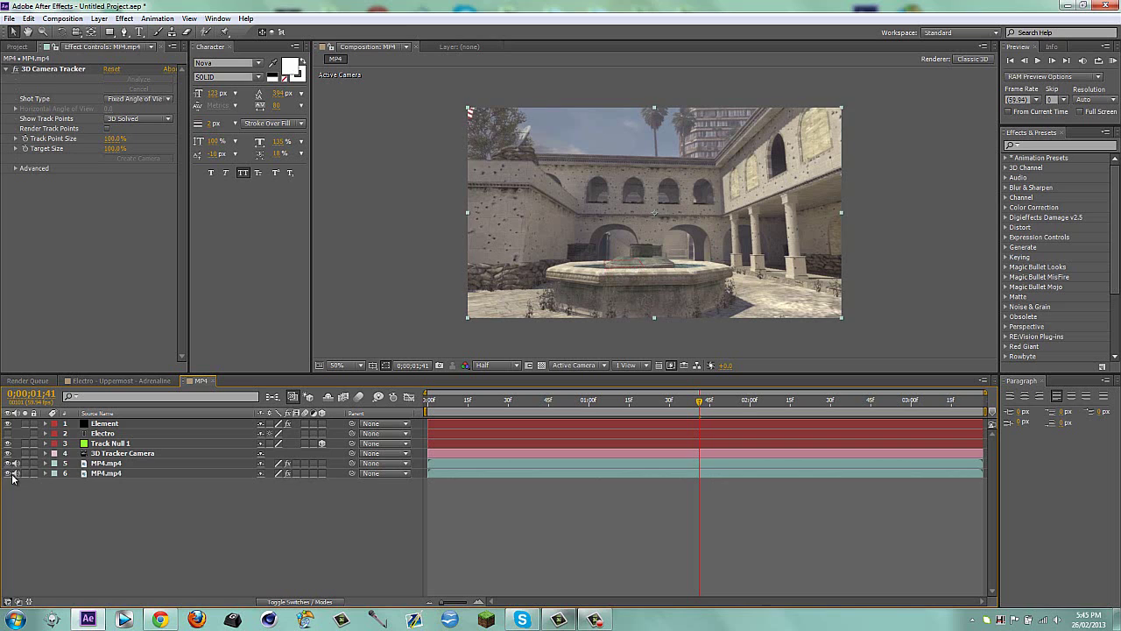
# Freeze the lower MP4.mp4 copy on the frame at 0;00;01;41 and remove its 3D Camera Tracker effect
pyautogui.click(141, 474)
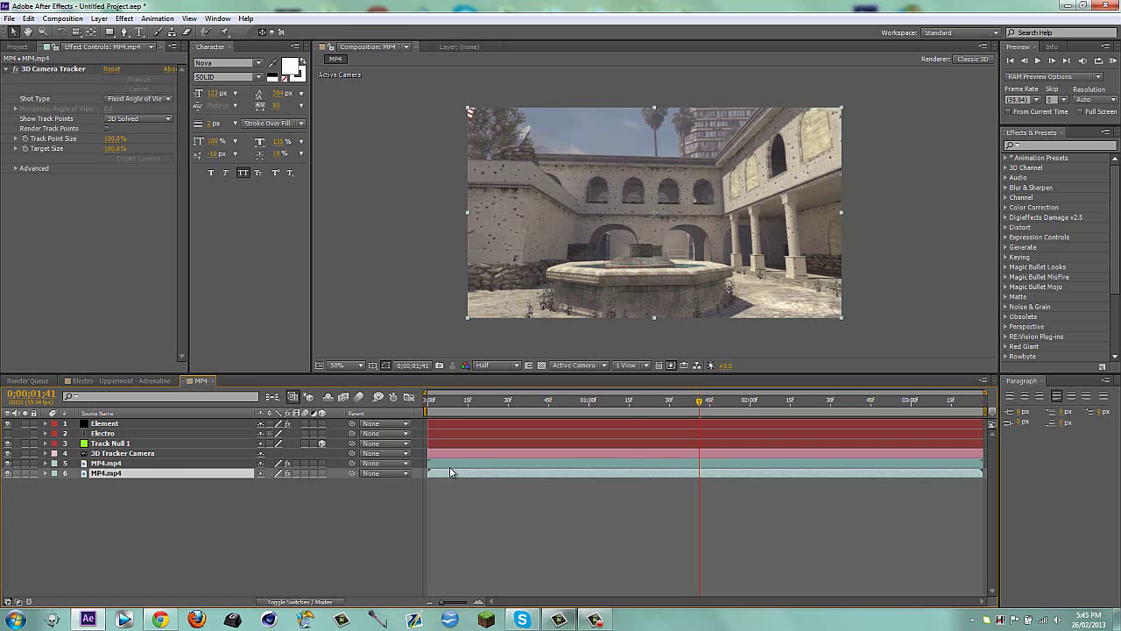
pyautogui.rightClick(482, 475)
pyautogui.moveTo(526, 106)
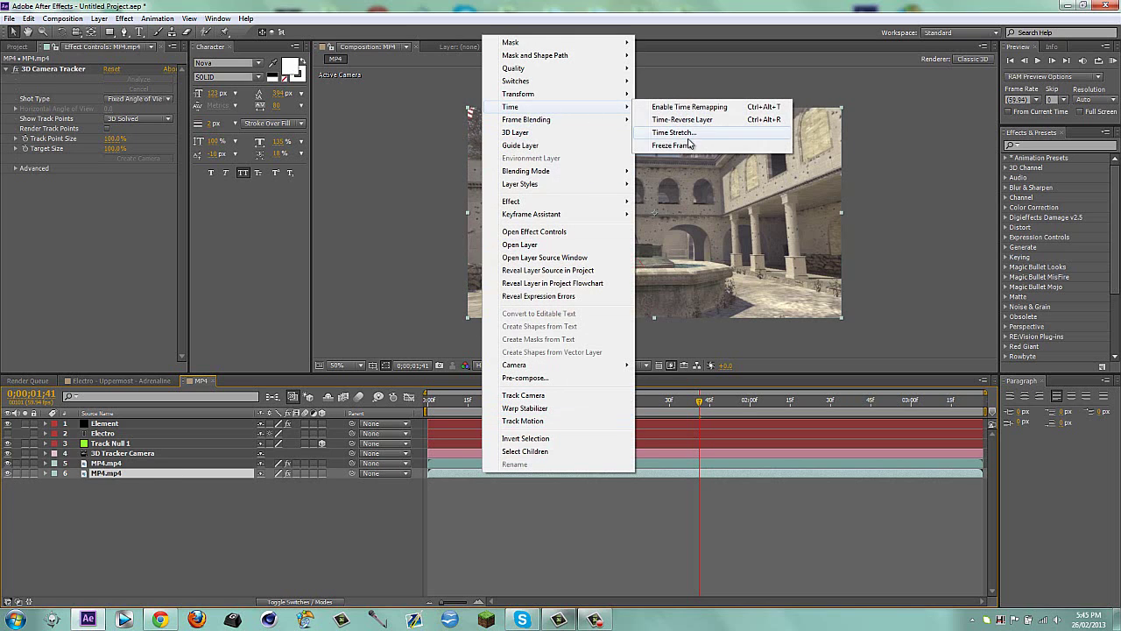
pyautogui.click(672, 145)
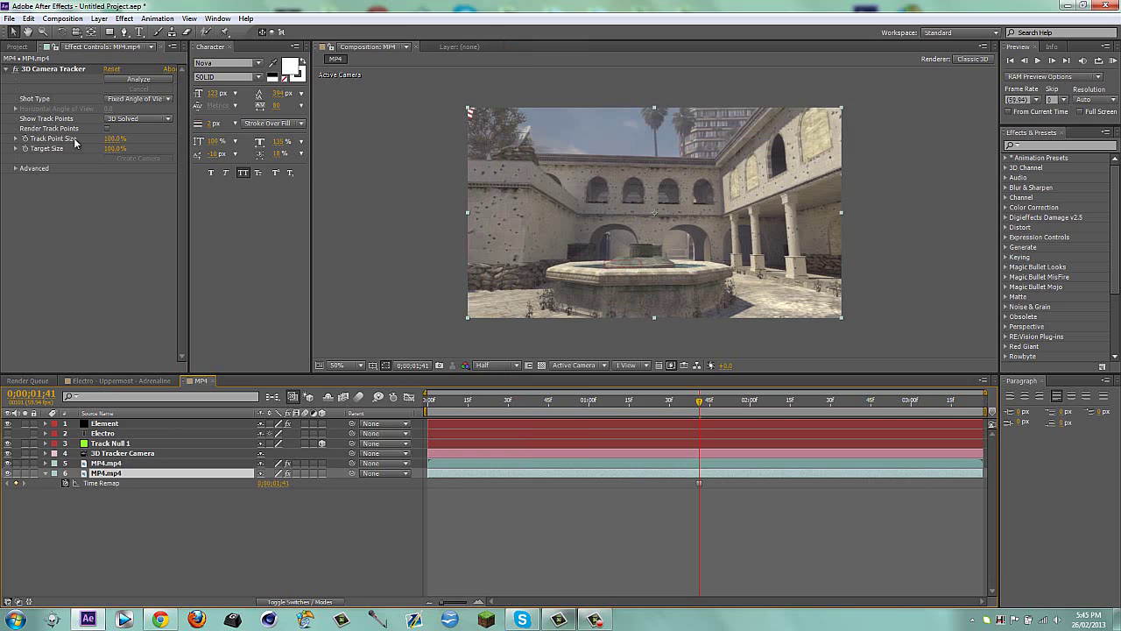
pyautogui.click(53, 69)
pyautogui.press('Delete')
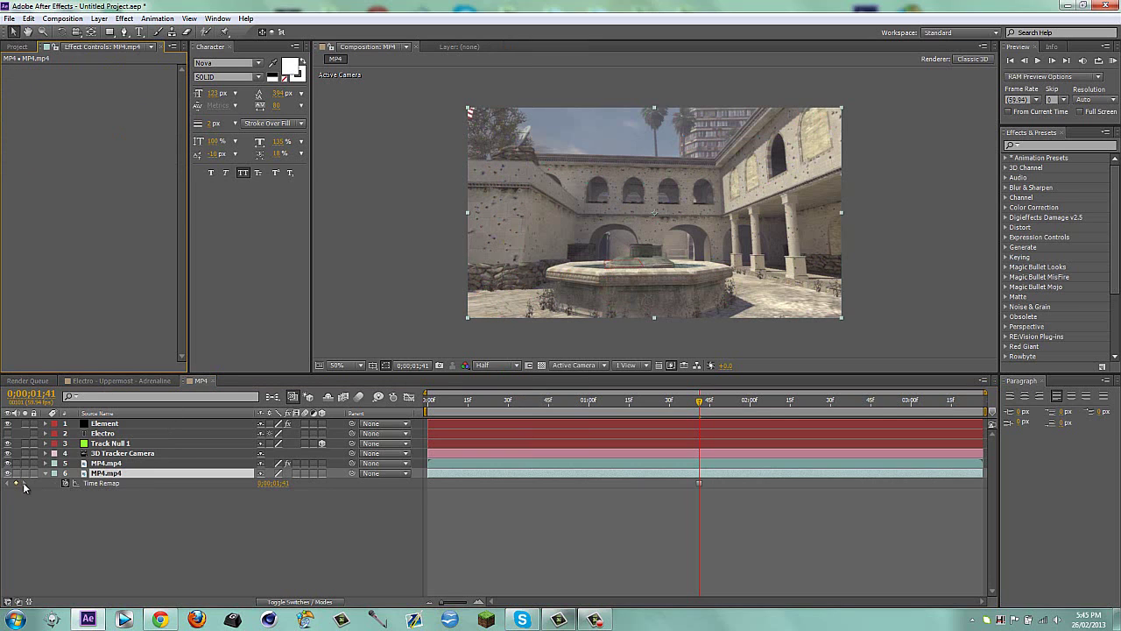
# Apply a Gaussian Blur with a blurriness of 36.1 to the frozen MP4.mp4 copy
pyautogui.click(1027, 146)
pyautogui.write('gauss')
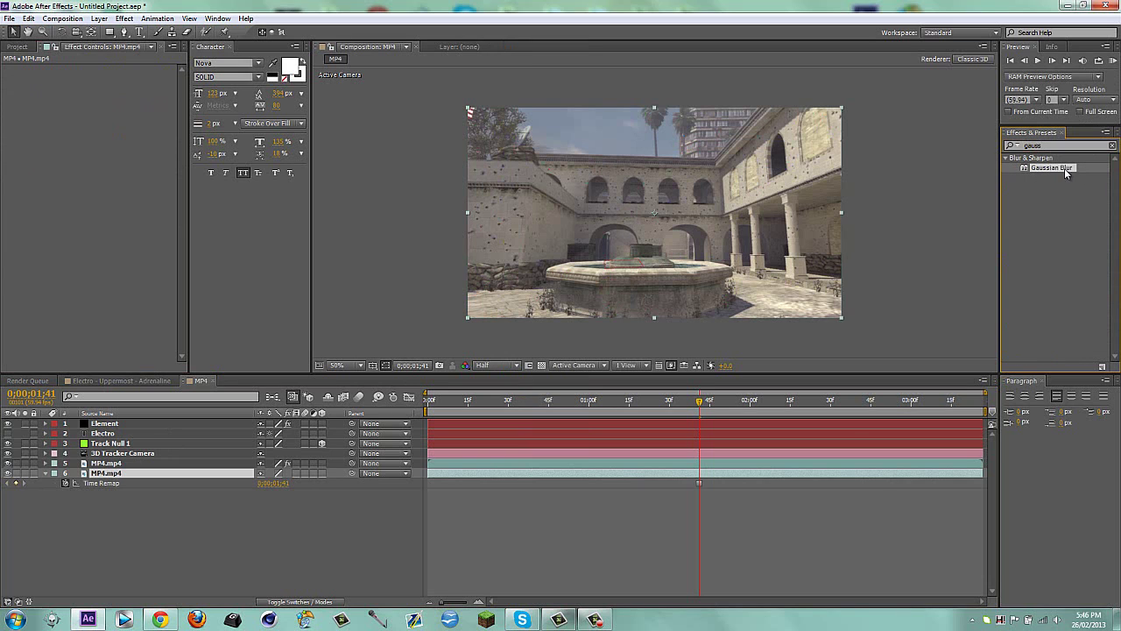
pyautogui.moveTo(1064, 168); pyautogui.dragTo(709, 473)
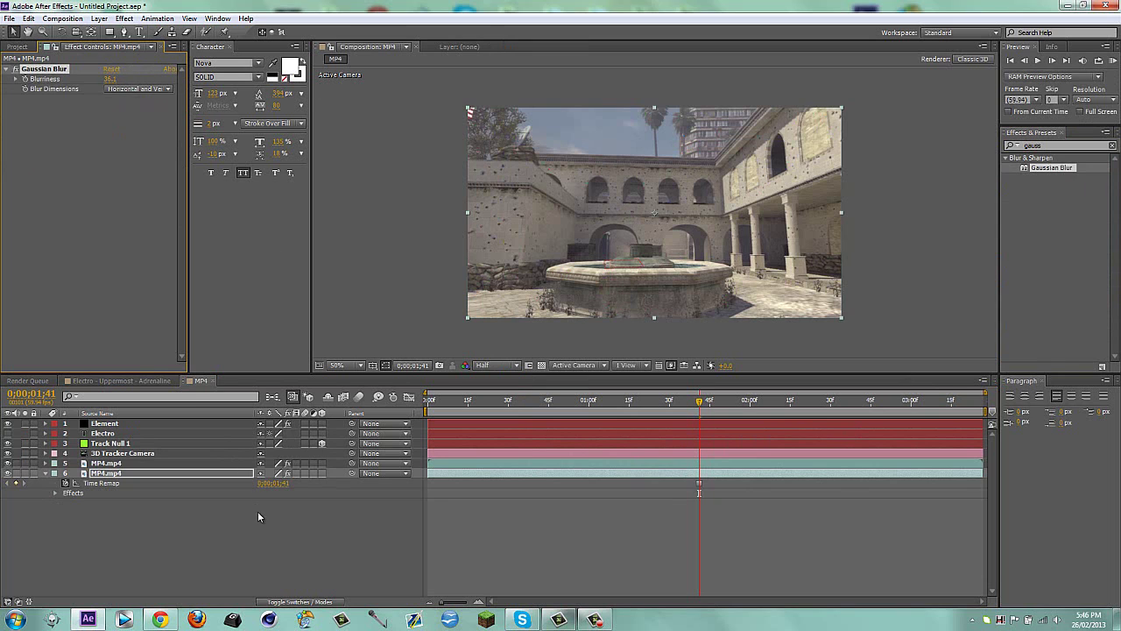
pyautogui.click(185, 520)
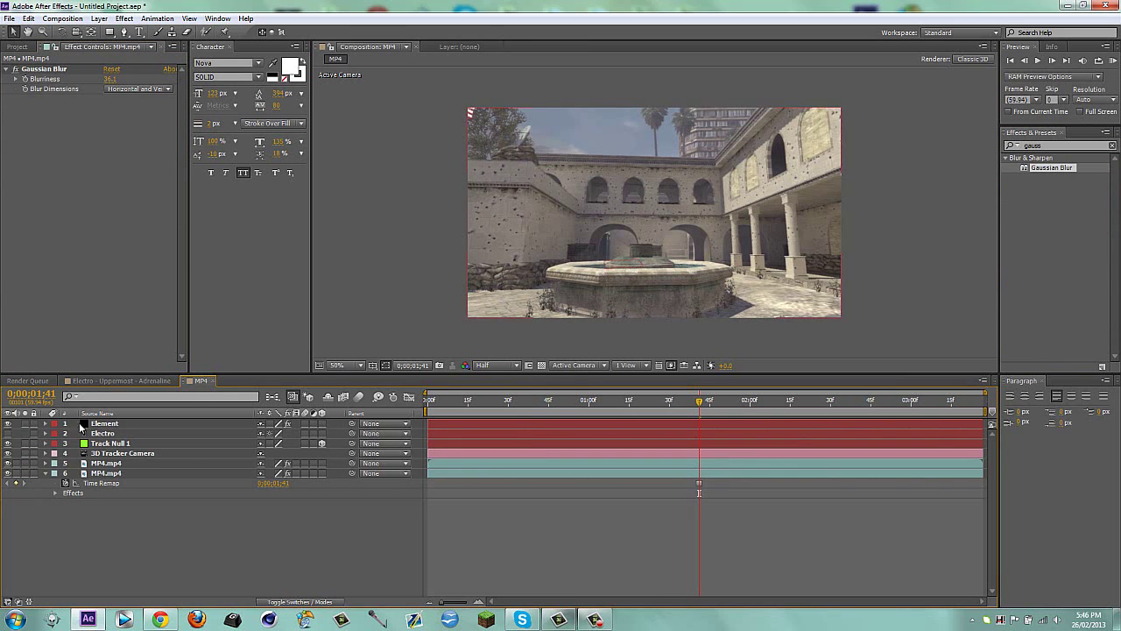
pyautogui.click(46, 474)
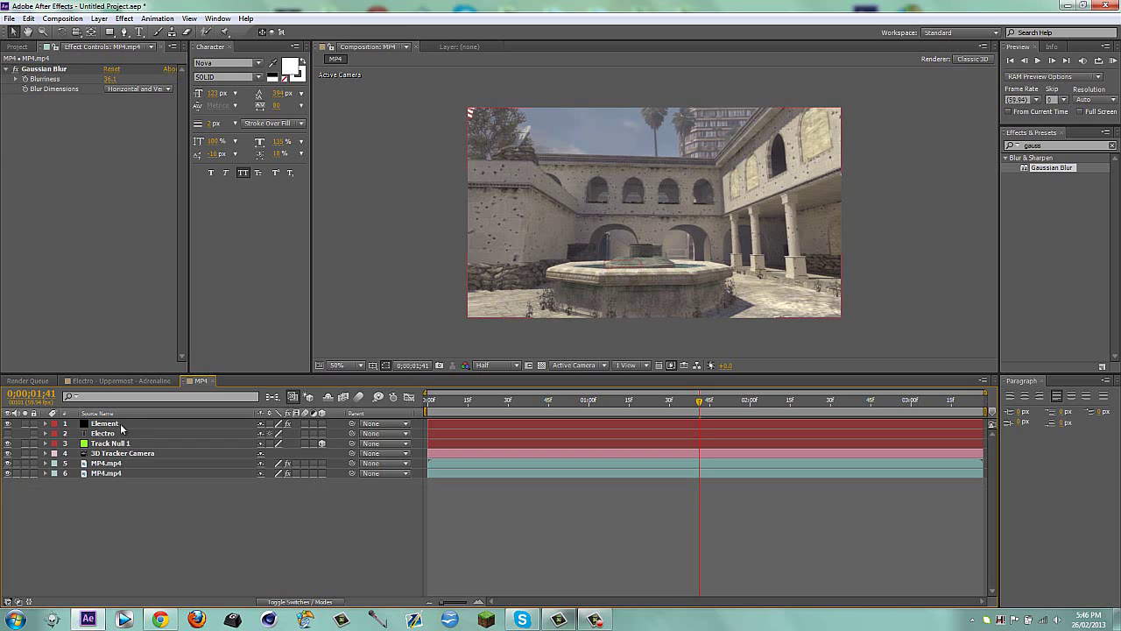
# Assign the blurred MP4.mp4 copy as Layer 1 of the Element effect's custom texture maps
pyautogui.click(121, 424)
pyautogui.click(16, 175)
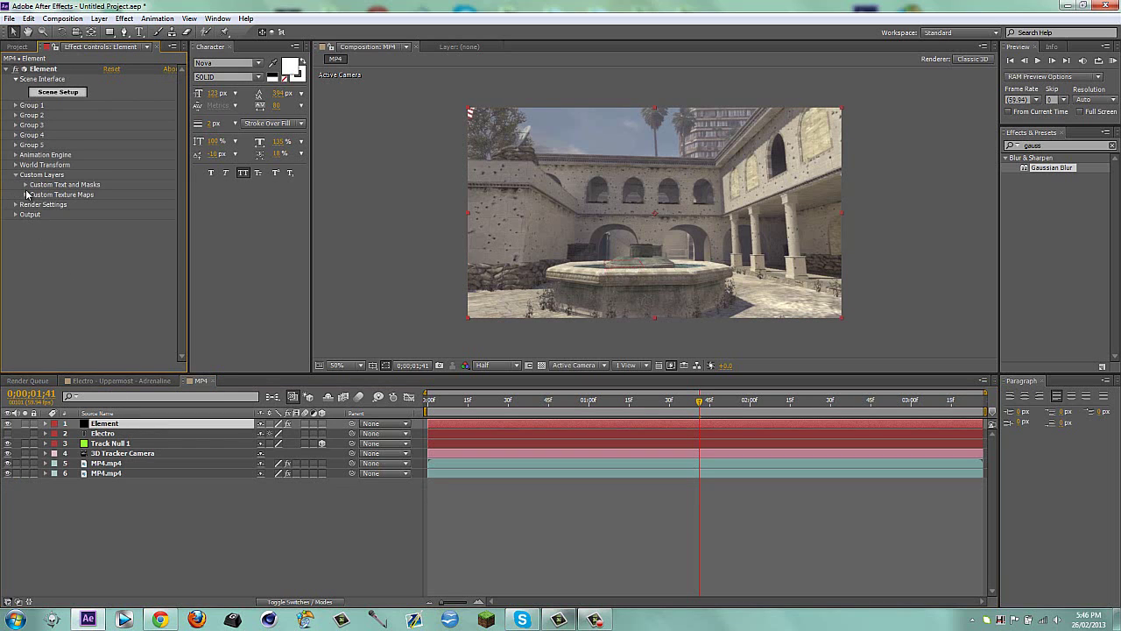
pyautogui.click(25, 195)
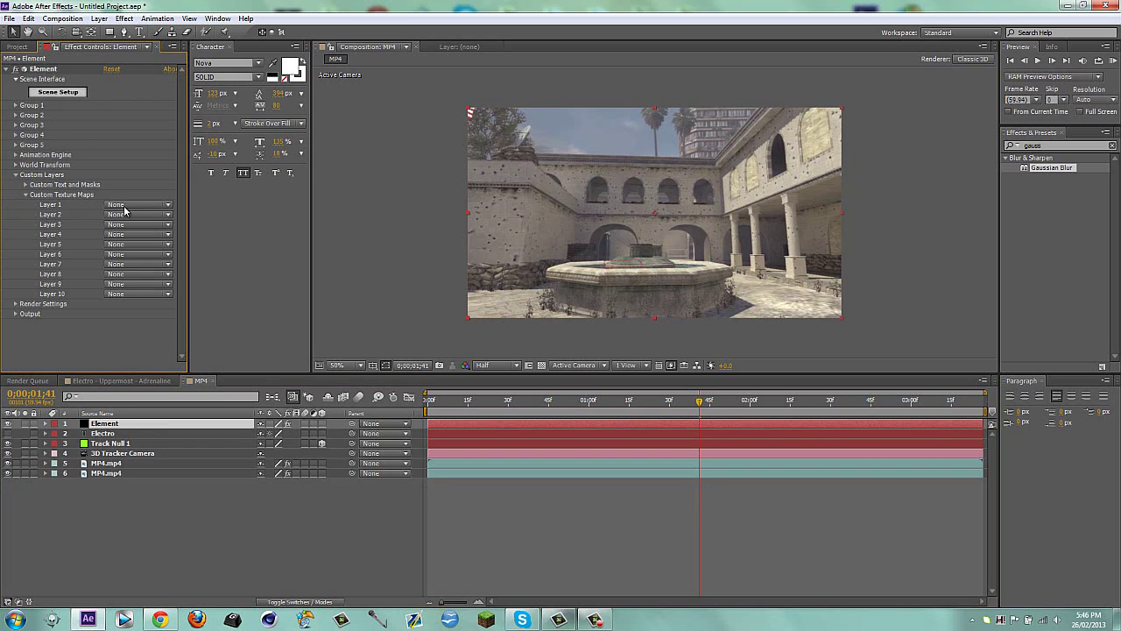
pyautogui.click(125, 205)
pyautogui.click(145, 287)
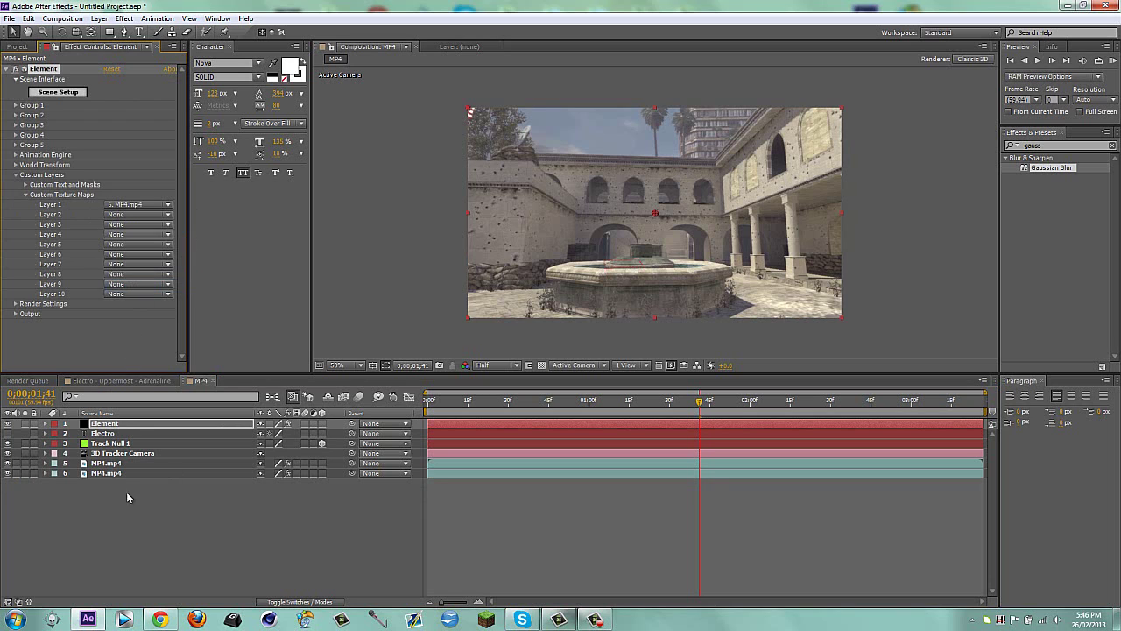
# Rename the blurred MP4.mp4 copy as frozen
pyautogui.click(116, 473)
pyautogui.press('Return')
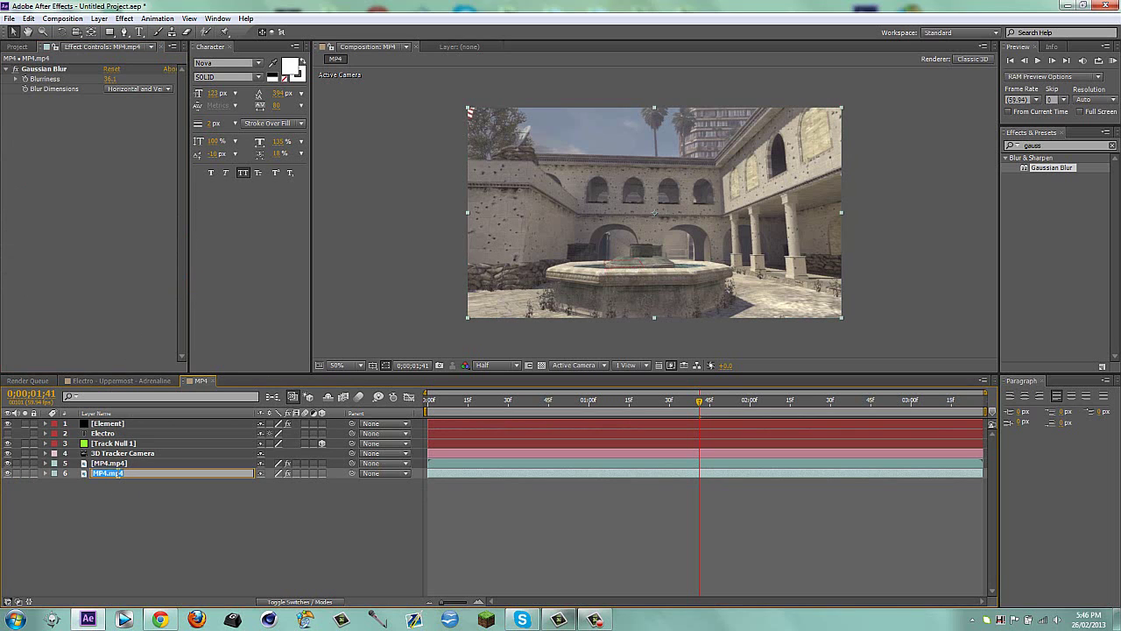
pyautogui.write('frozen')
pyautogui.press('Return')
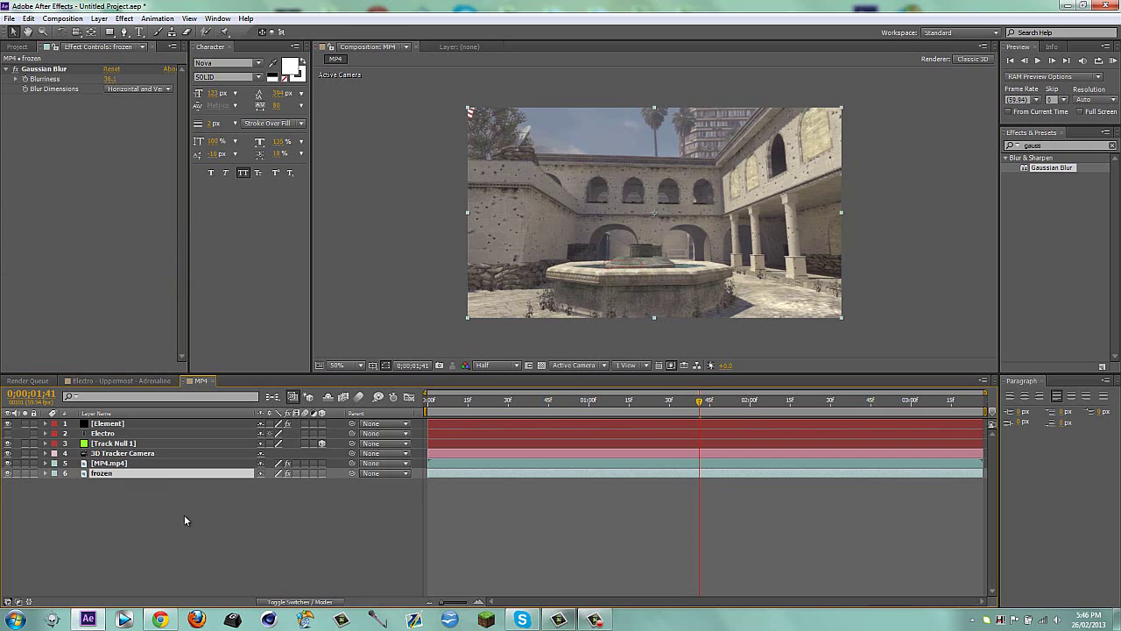
# Assign the Electro text layer as Path Layer 1 of the Element effect's custom text and masks
pyautogui.click(104, 414)
pyautogui.click(106, 424)
pyautogui.click(106, 413)
pyautogui.click(105, 414)
pyautogui.click(104, 413)
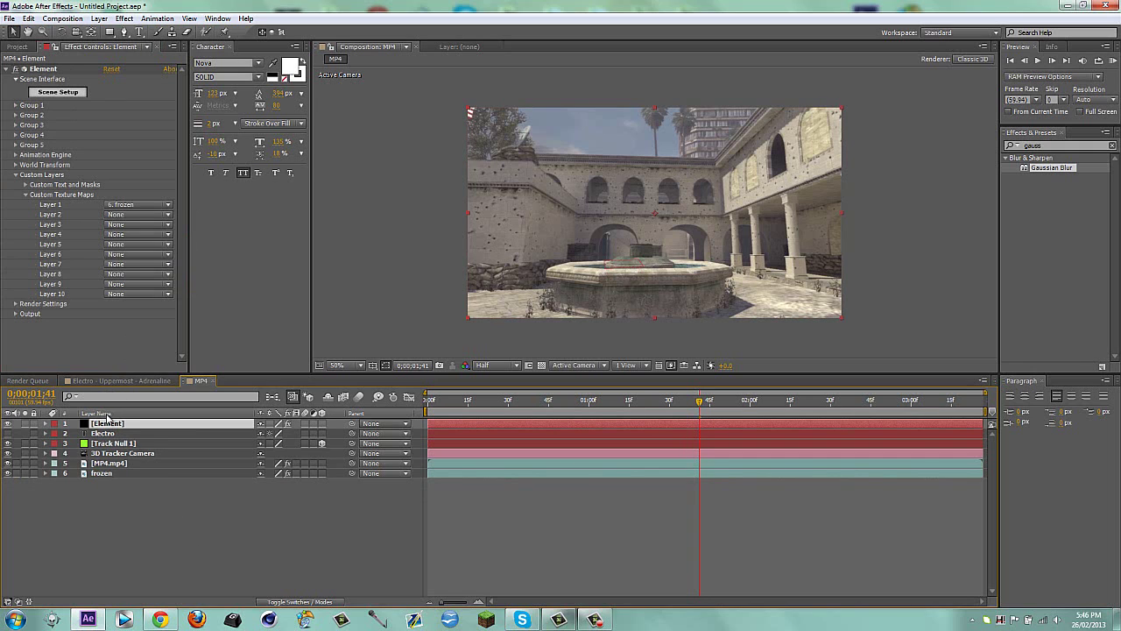
pyautogui.click(25, 195)
pyautogui.click(26, 185)
pyautogui.click(128, 194)
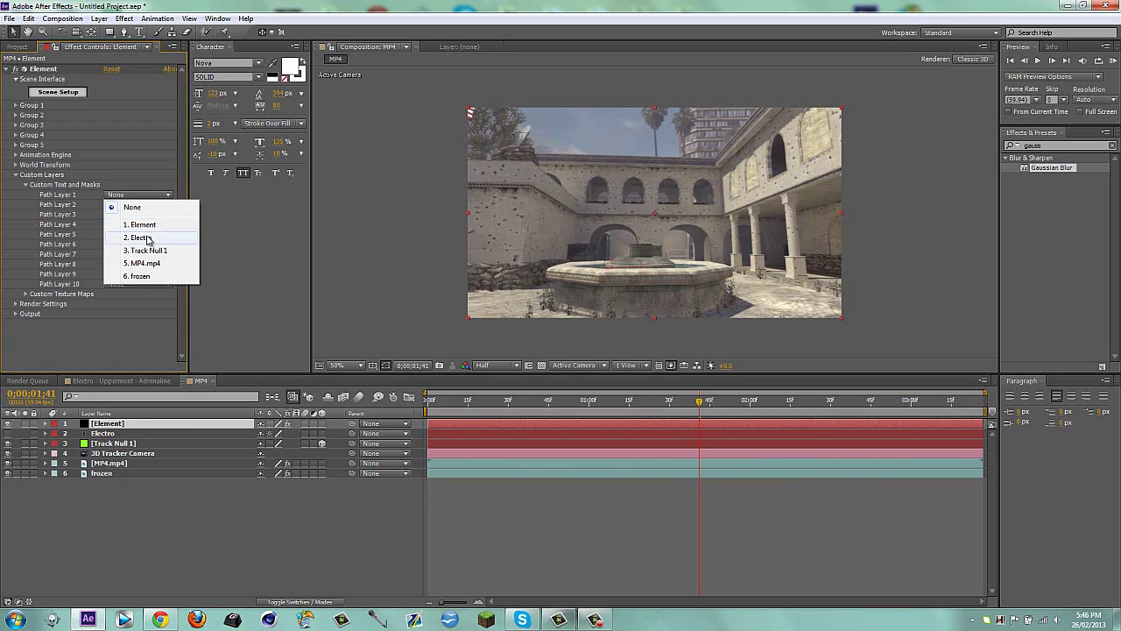
pyautogui.click(148, 239)
pyautogui.click(16, 175)
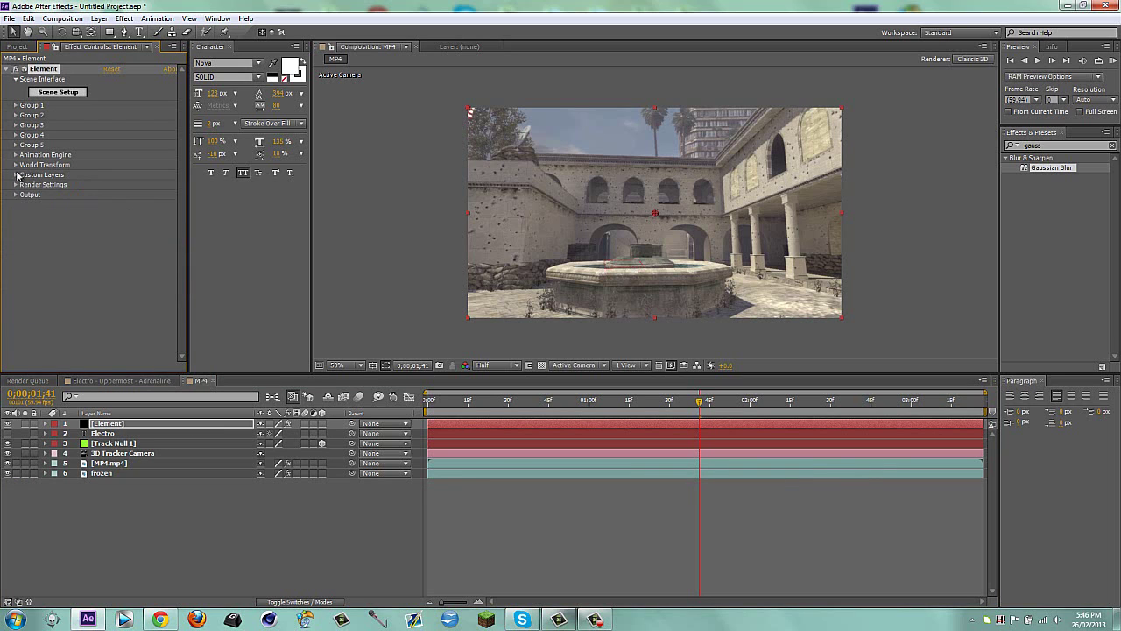
# Open Element's Scene Setup and extrude the ELECTRO text into a 3D model
pyautogui.click(56, 93)
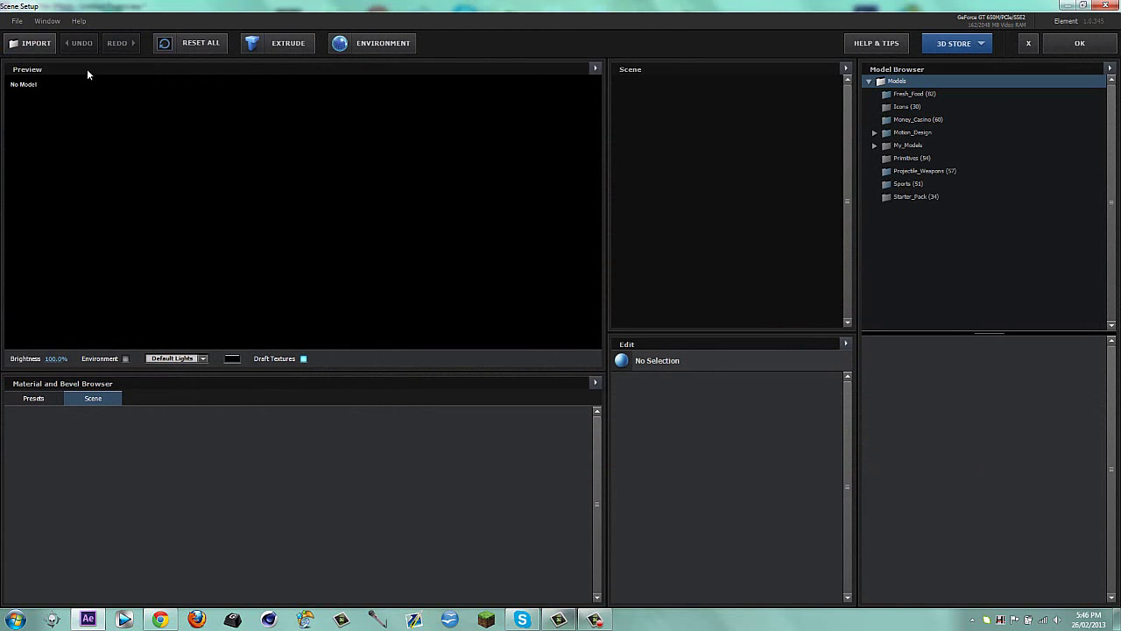
pyautogui.click(280, 43)
pyautogui.scroll(5, 271, 217)
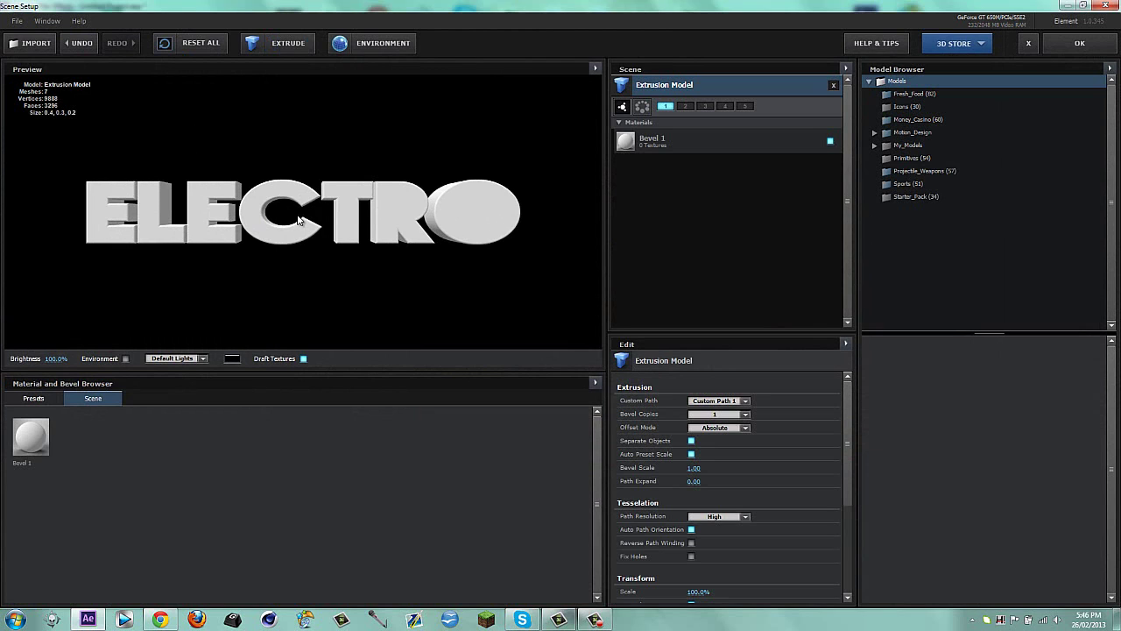
# Apply the Double_Down bevel preset to the extruded ELECTRO model and select its upper Bevel 2 material
pyautogui.click(33, 398)
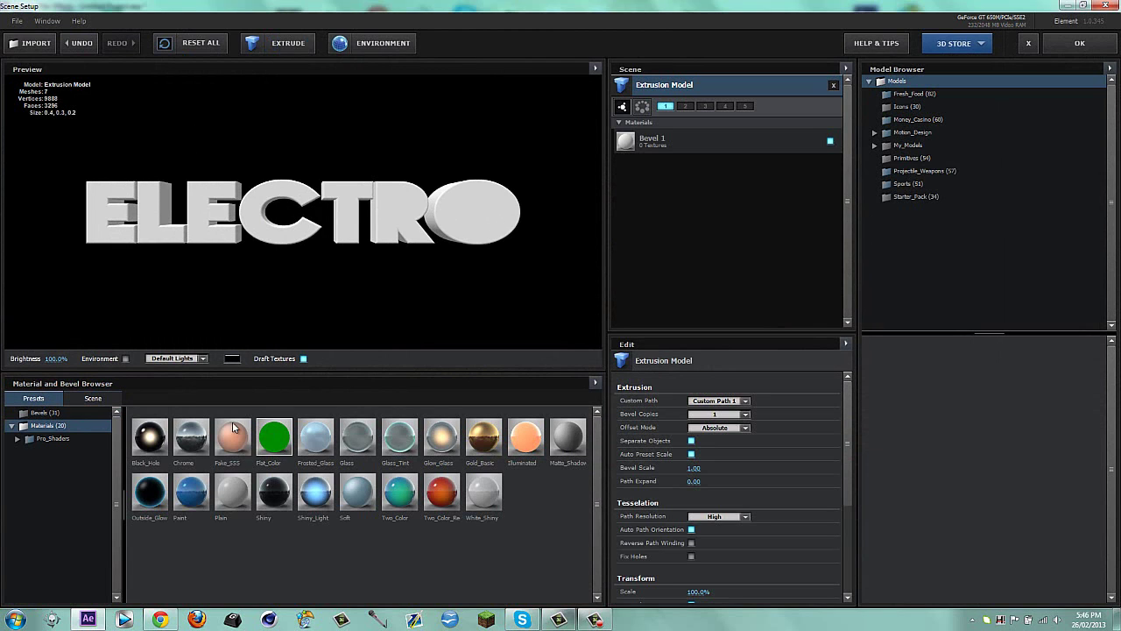
pyautogui.click(63, 415)
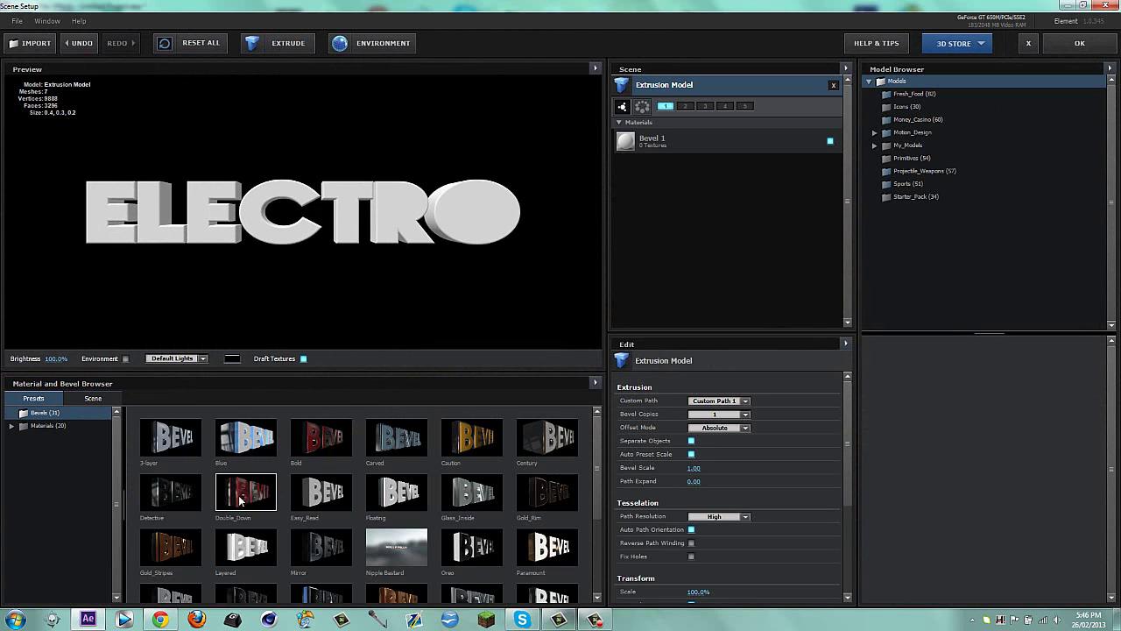
pyautogui.moveTo(246, 501); pyautogui.dragTo(267, 241)
pyautogui.click(648, 168)
pyautogui.scroll(-8, 755, 466)
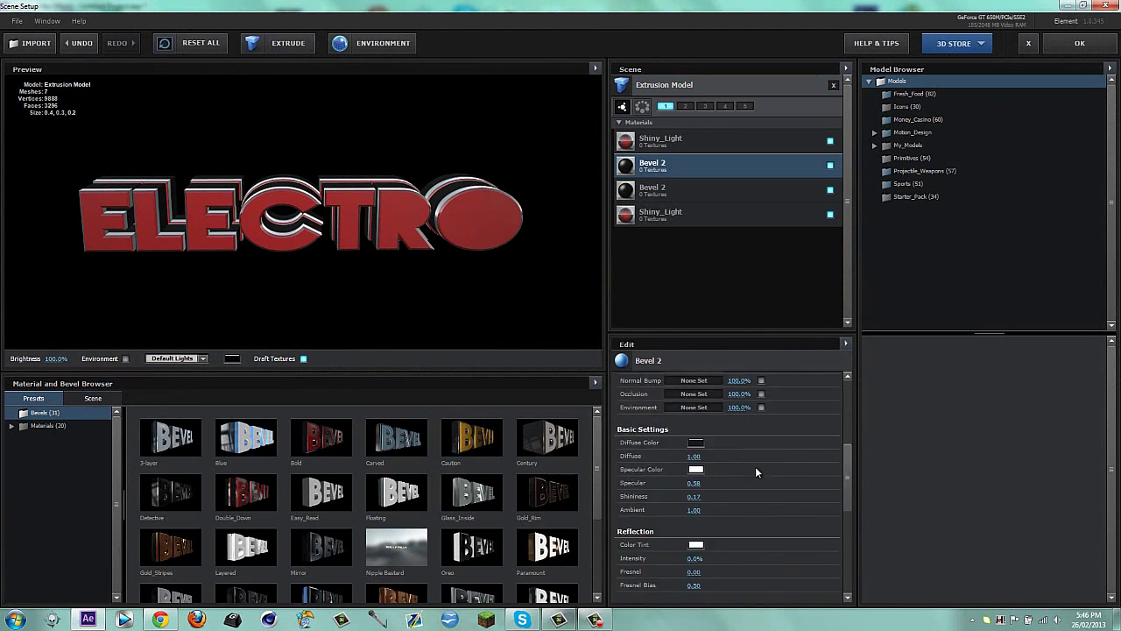
pyautogui.scroll(1, 736, 474)
pyautogui.moveTo(429, 249); pyautogui.dragTo(384, 252)
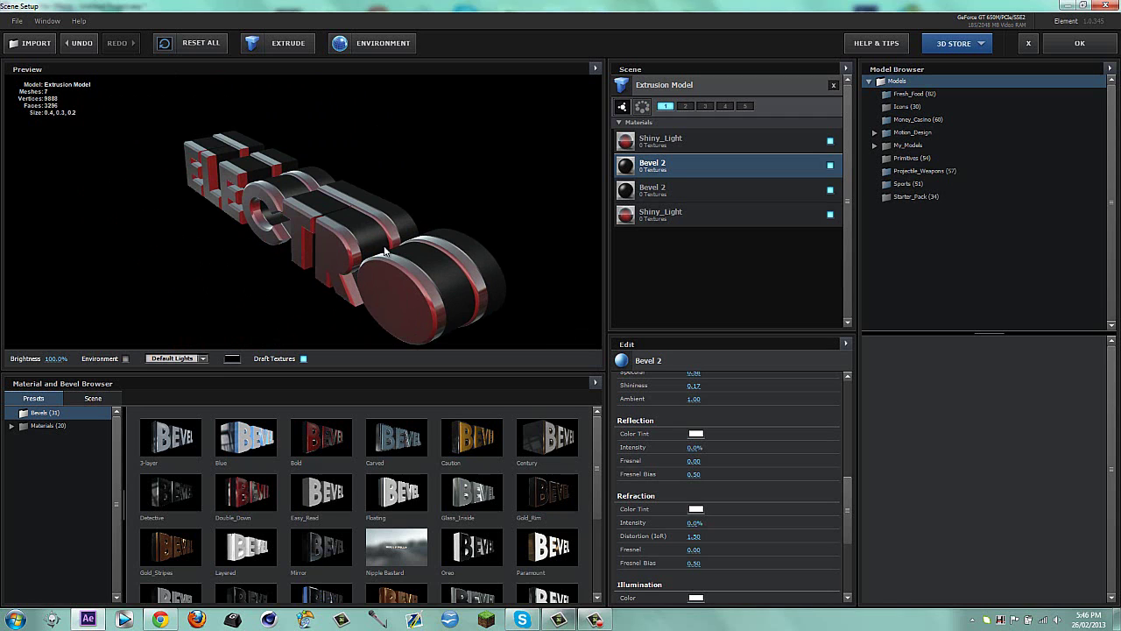
# Set the scene's environment texture to Custom Layer 1, the frozen footage
pyautogui.click(383, 43)
pyautogui.click(614, 255)
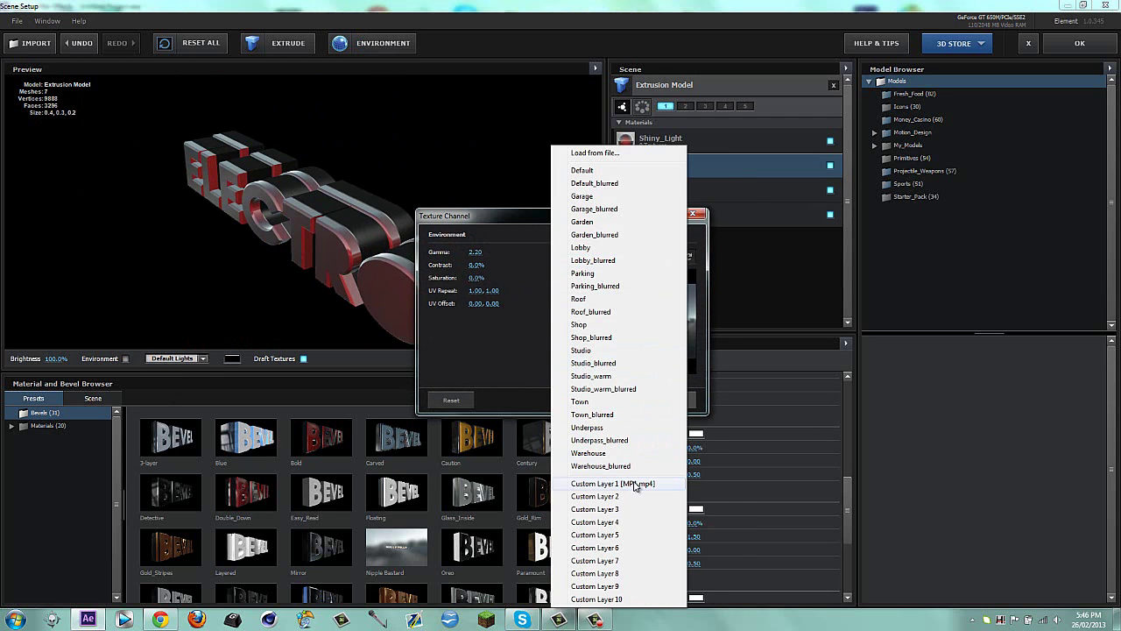
pyautogui.click(634, 484)
pyautogui.click(643, 400)
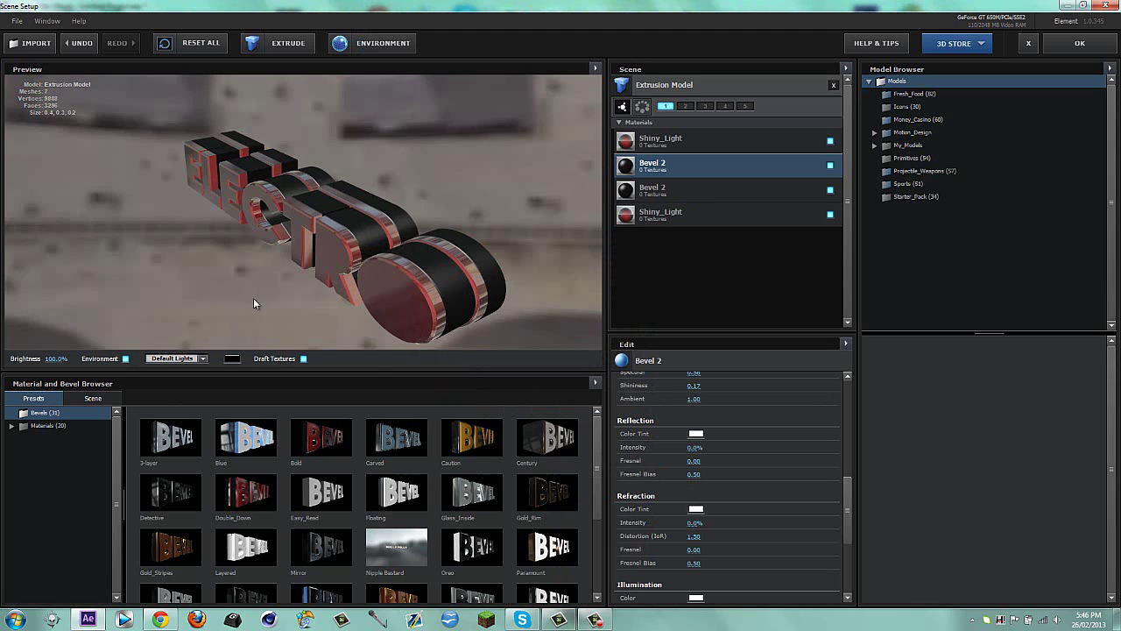
# Set the Bevel 2 material's reflection intensity to 39% and give the reflection a very pale bluish color tint
pyautogui.moveTo(425, 284); pyautogui.dragTo(388, 205)
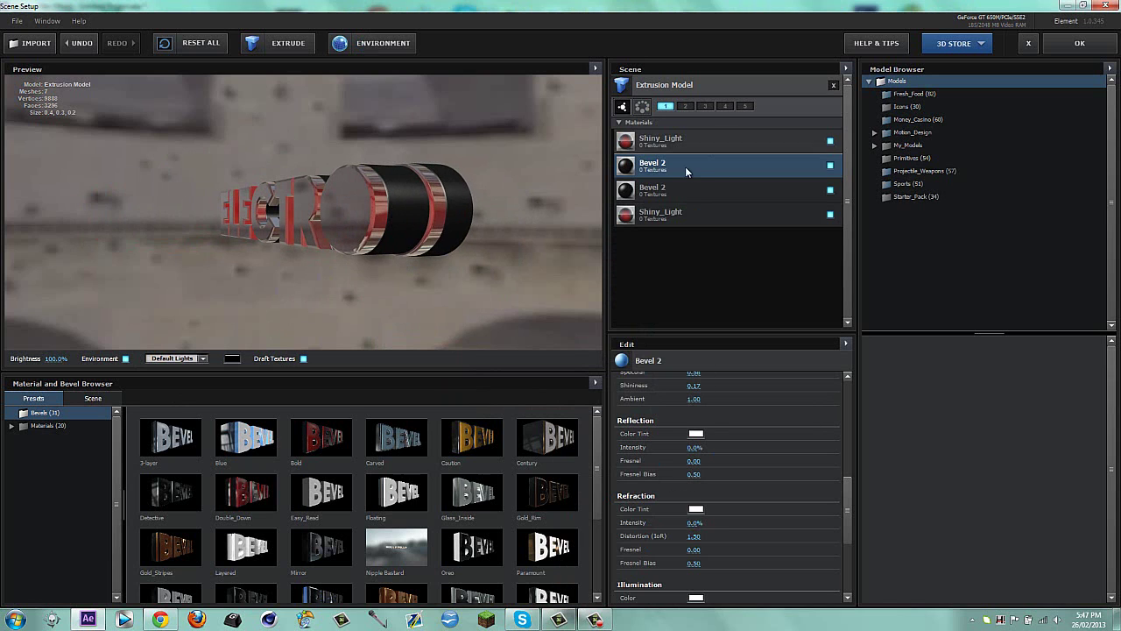
pyautogui.scroll(-5, 759, 451)
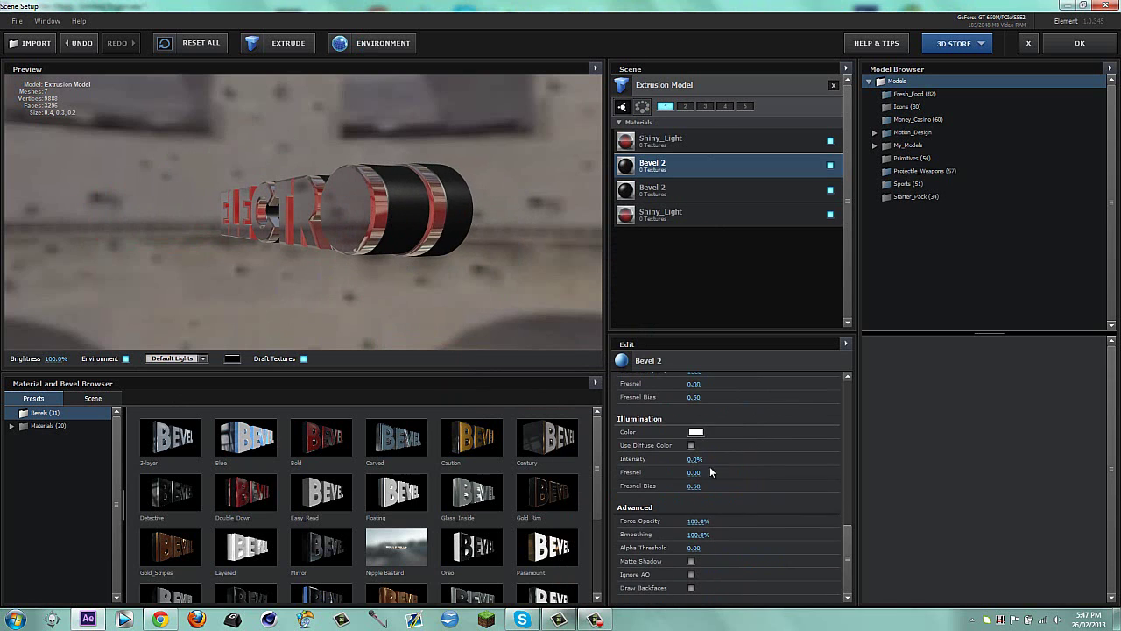
pyautogui.scroll(3, 718, 476)
pyautogui.moveTo(695, 404); pyautogui.dragTo(724, 407)
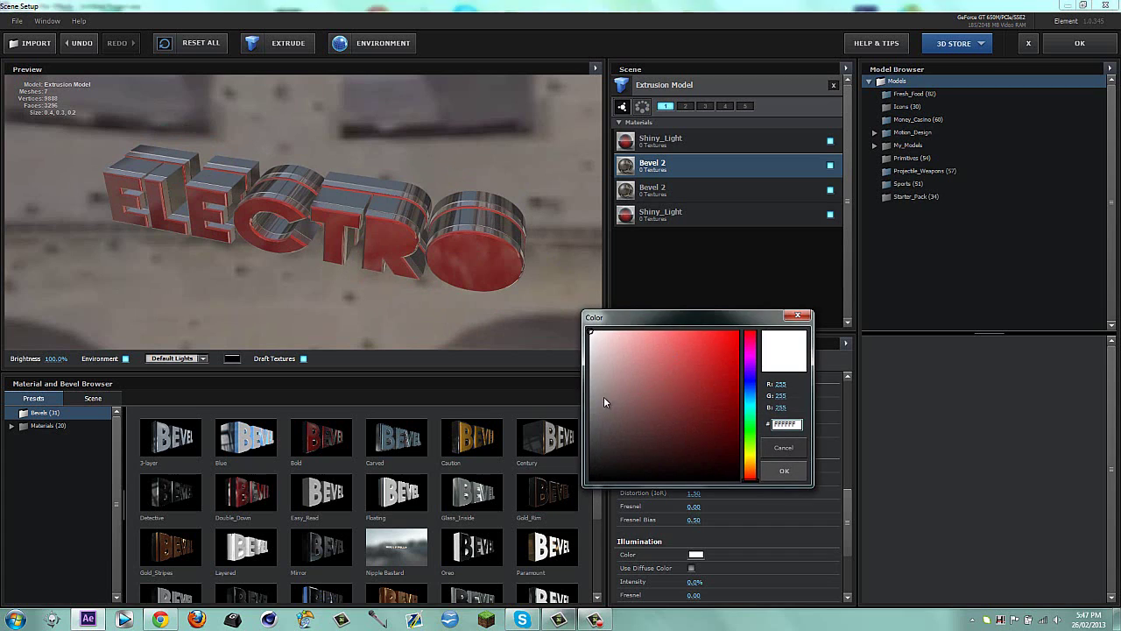
pyautogui.click(747, 383)
pyautogui.moveTo(629, 341); pyautogui.dragTo(602, 323)
pyautogui.click(799, 472)
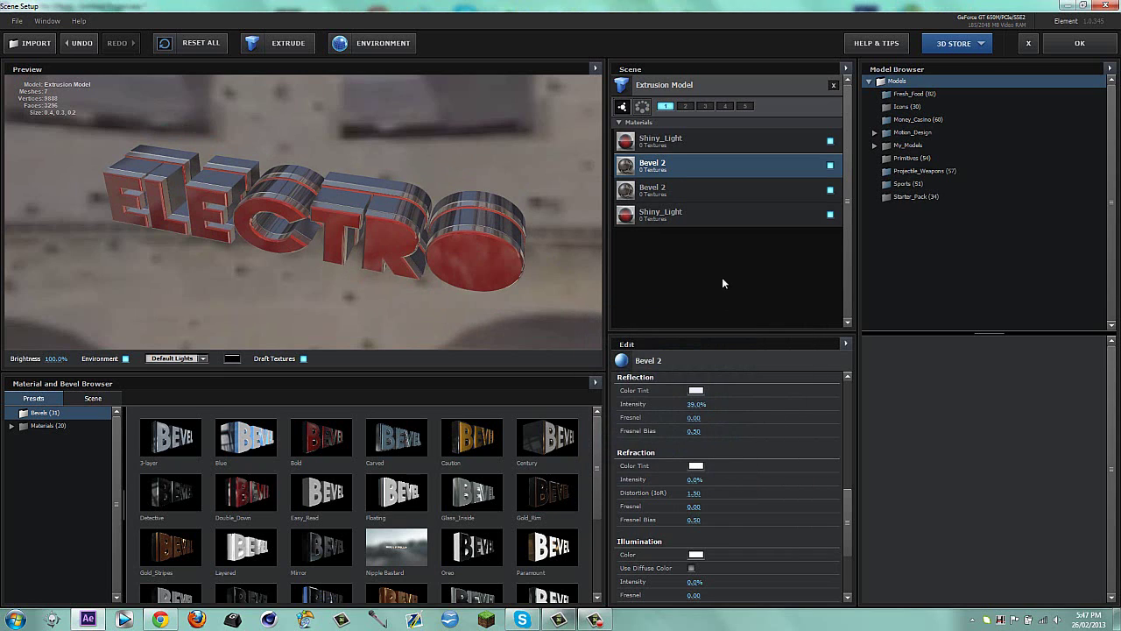
# Change the lower Shiny_Light material's illumination color to dark blue, 0E0078
pyautogui.click(664, 213)
pyautogui.moveTo(426, 215); pyautogui.dragTo(394, 193)
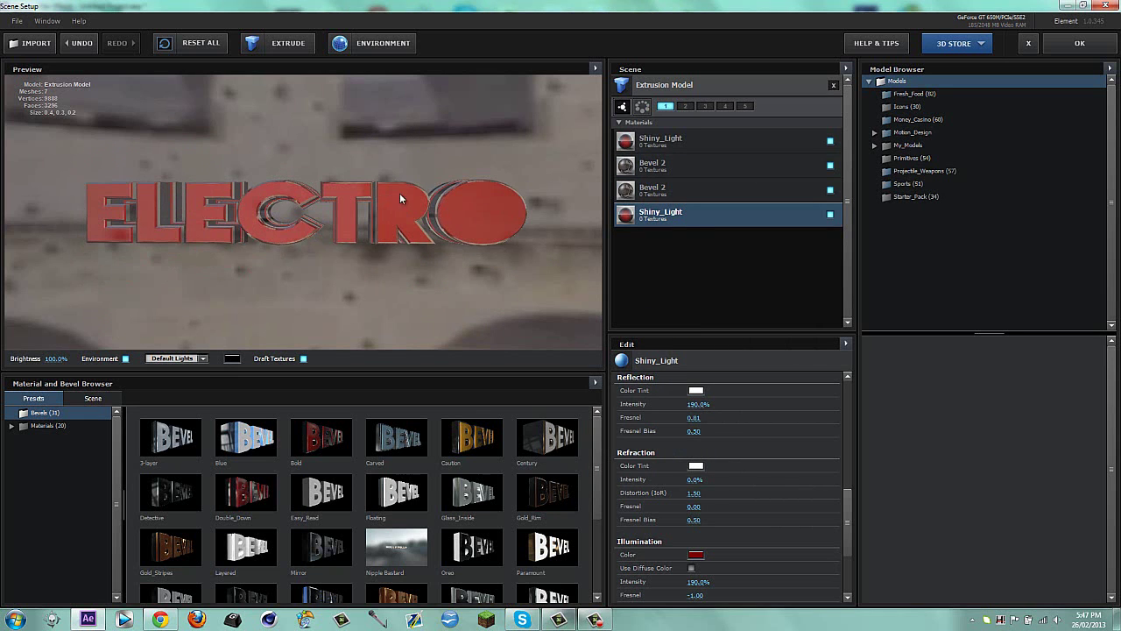
pyautogui.click(692, 555)
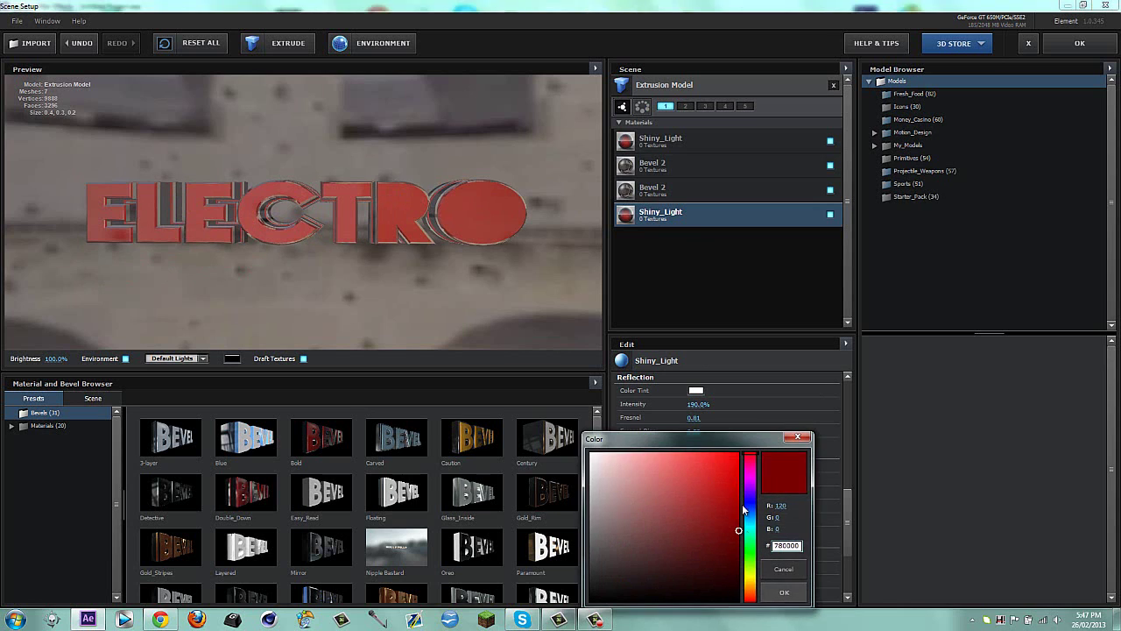
pyautogui.moveTo(750, 474)
pyautogui.mouseDown()
pyautogui.moveTo(756, 506)
pyautogui.moveTo(754, 497)
pyautogui.mouseUp()
pyautogui.click(794, 591)
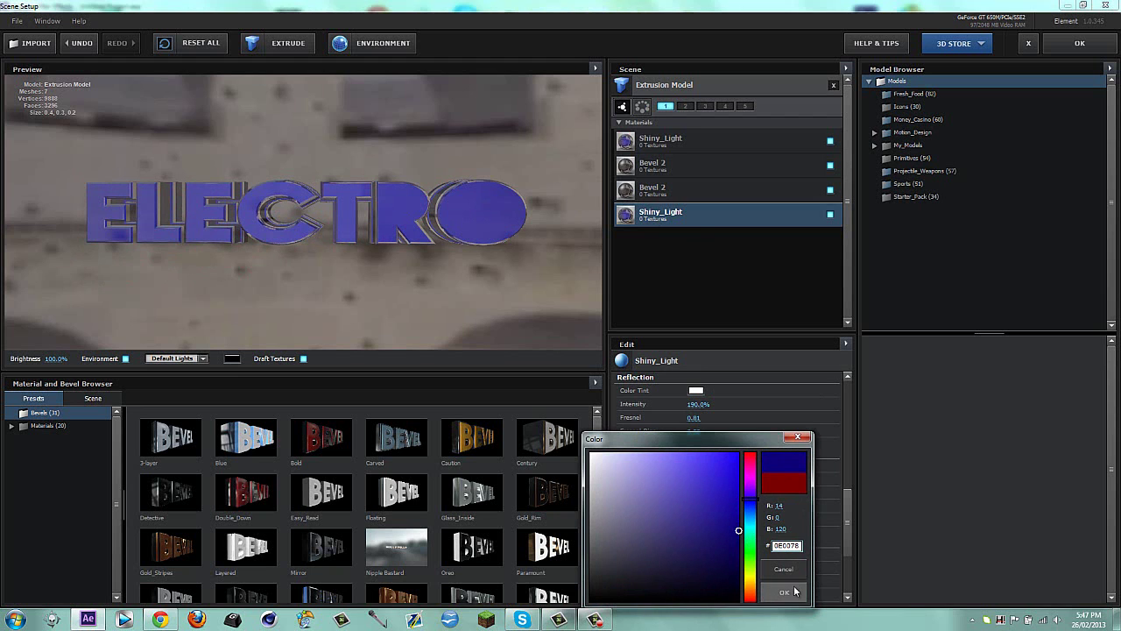
# Orbit the preview of the ELECTRO text, collapse its material list and select the Extrusion Model
pyautogui.moveTo(421, 200)
pyautogui.mouseDown()
pyautogui.moveTo(416, 222)
pyautogui.moveTo(421, 141)
pyautogui.moveTo(483, 70)
pyautogui.moveTo(730, 158)
pyautogui.moveTo(435, 199)
pyautogui.moveTo(409, 190)
pyautogui.mouseUp()
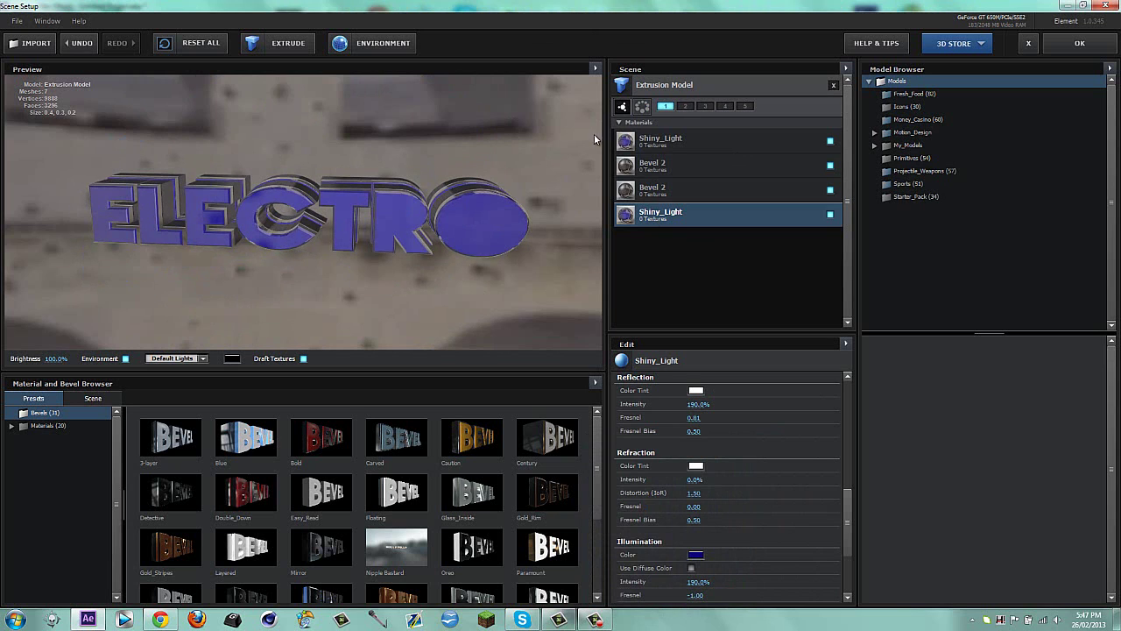
pyautogui.click(621, 123)
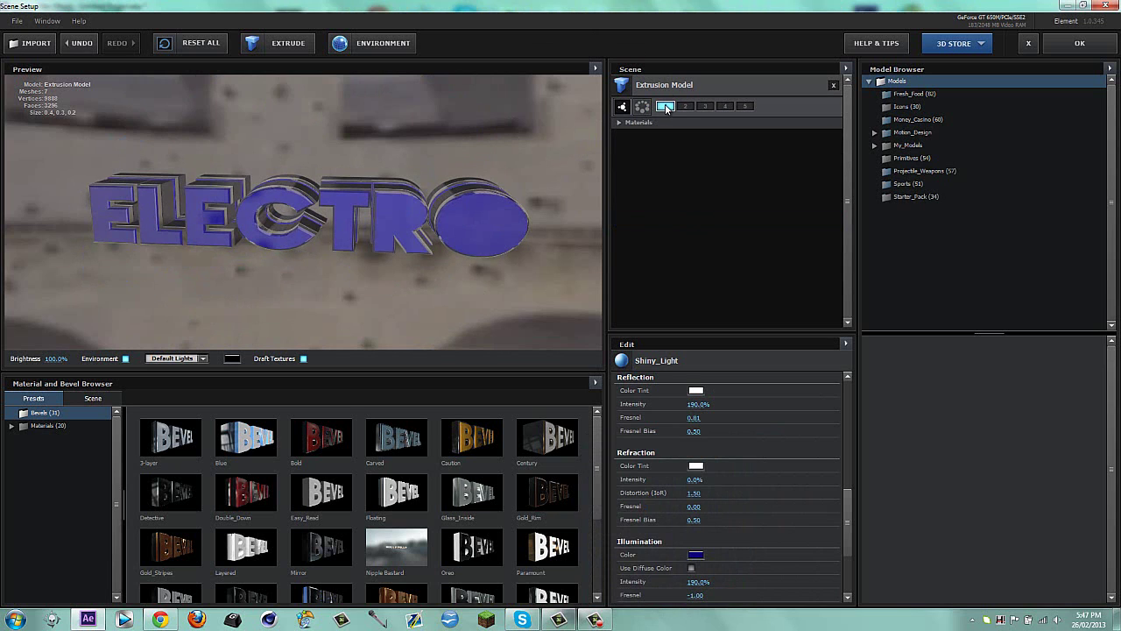
pyautogui.click(698, 87)
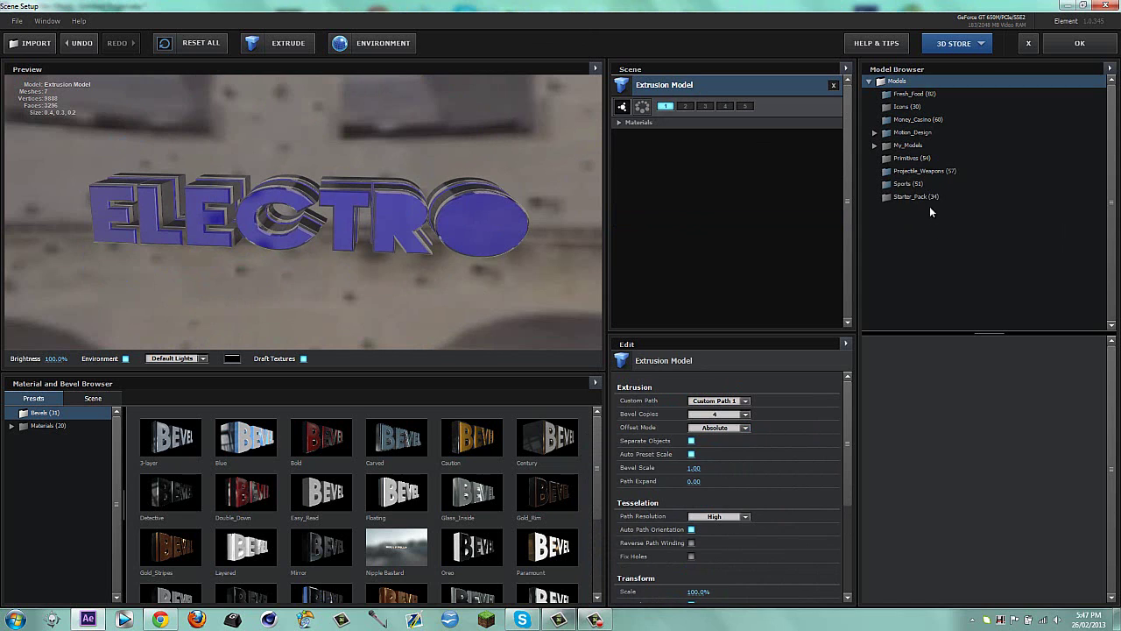
# Look through the Starter_Pack and Sports model collections for an object to accompany the text
pyautogui.click(909, 197)
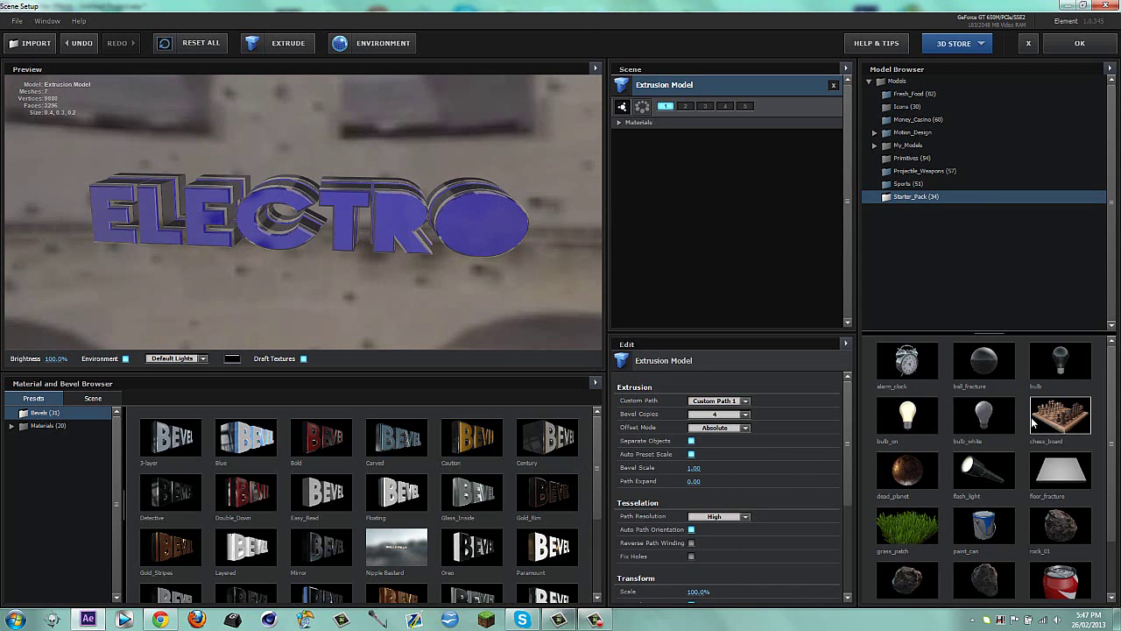
pyautogui.scroll(-2, 1051, 465)
pyautogui.scroll(2, 993, 476)
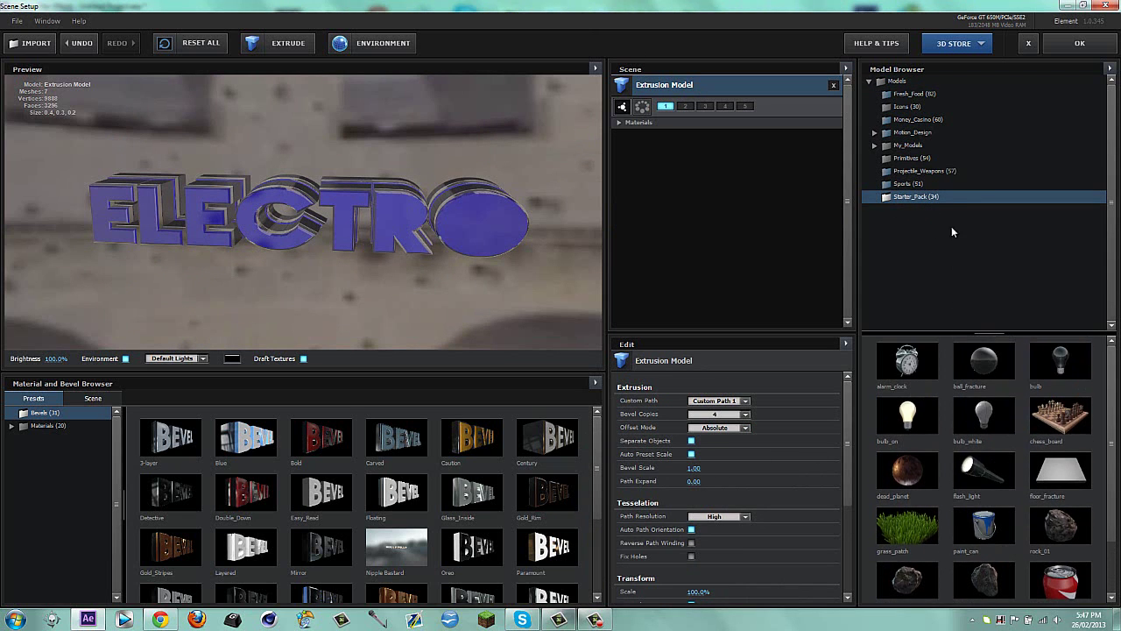
pyautogui.click(911, 184)
pyautogui.scroll(-3, 1026, 454)
pyautogui.scroll(-2, 1026, 451)
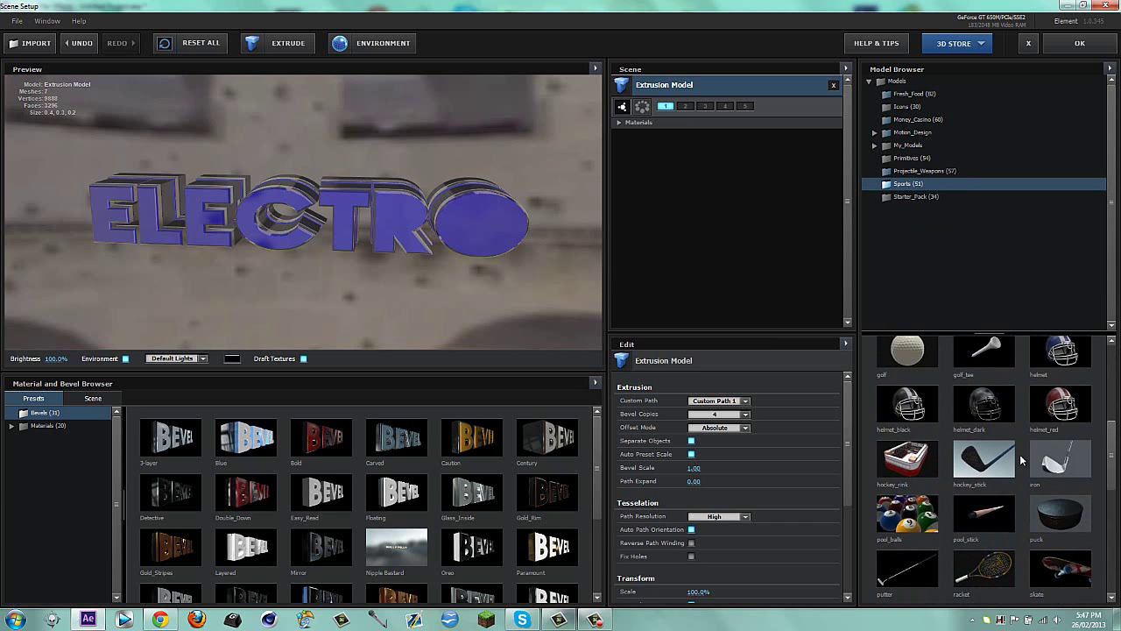
pyautogui.scroll(4, 1027, 451)
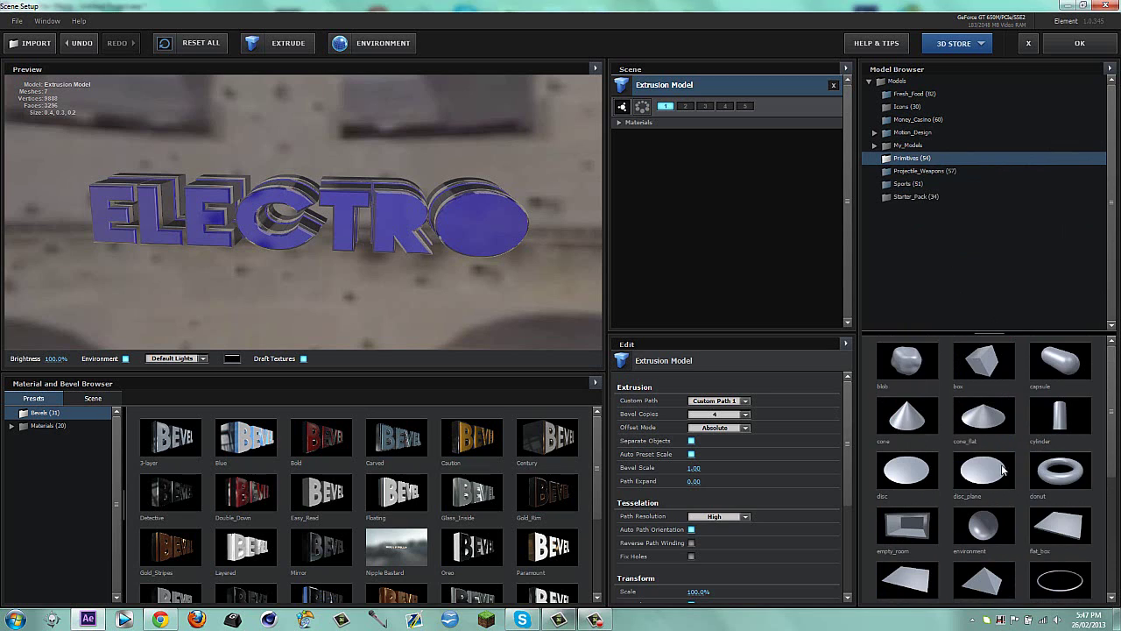
# Add the ring_thin model from the Primitives collection to the scene
pyautogui.scroll(-2, 1055, 515)
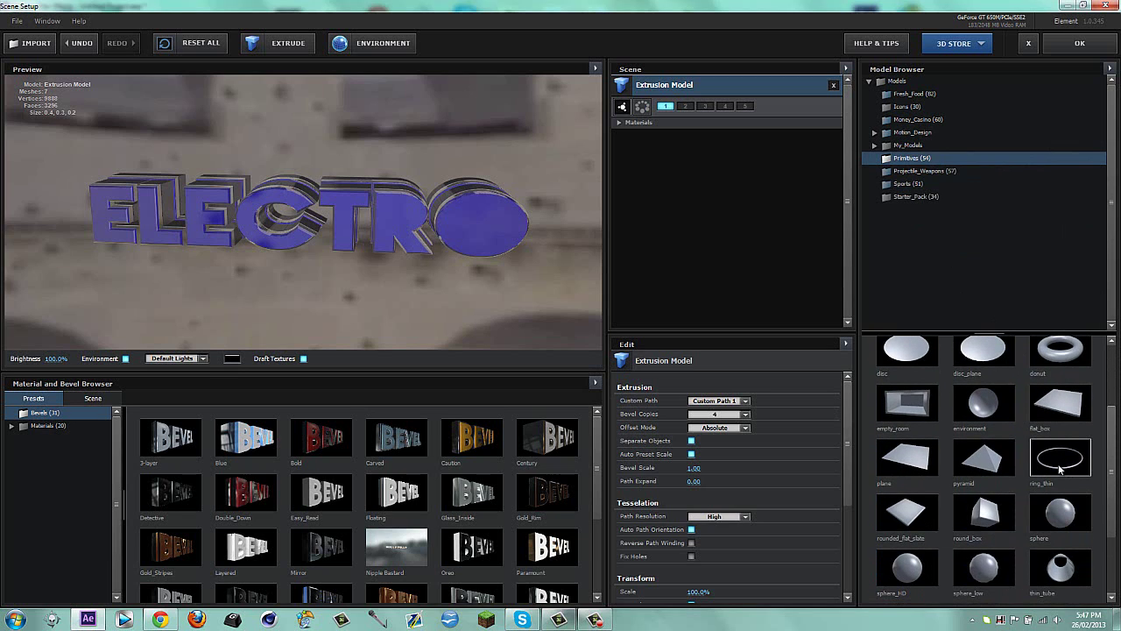
pyautogui.scroll(-1, 1060, 464)
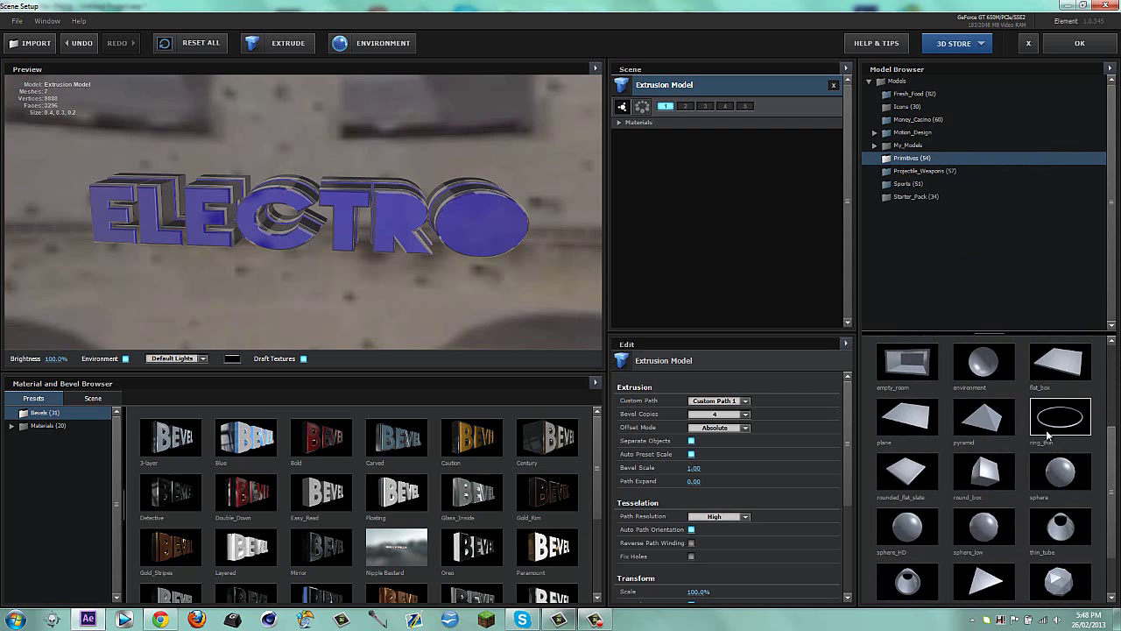
pyautogui.scroll(-1, 1073, 426)
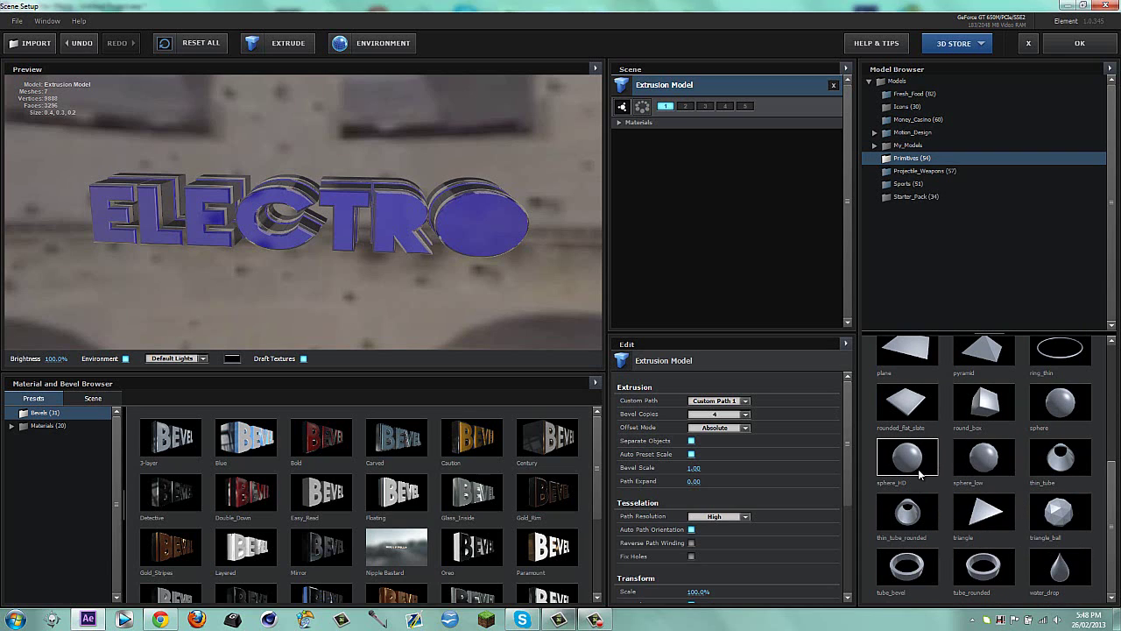
pyautogui.scroll(2, 920, 449)
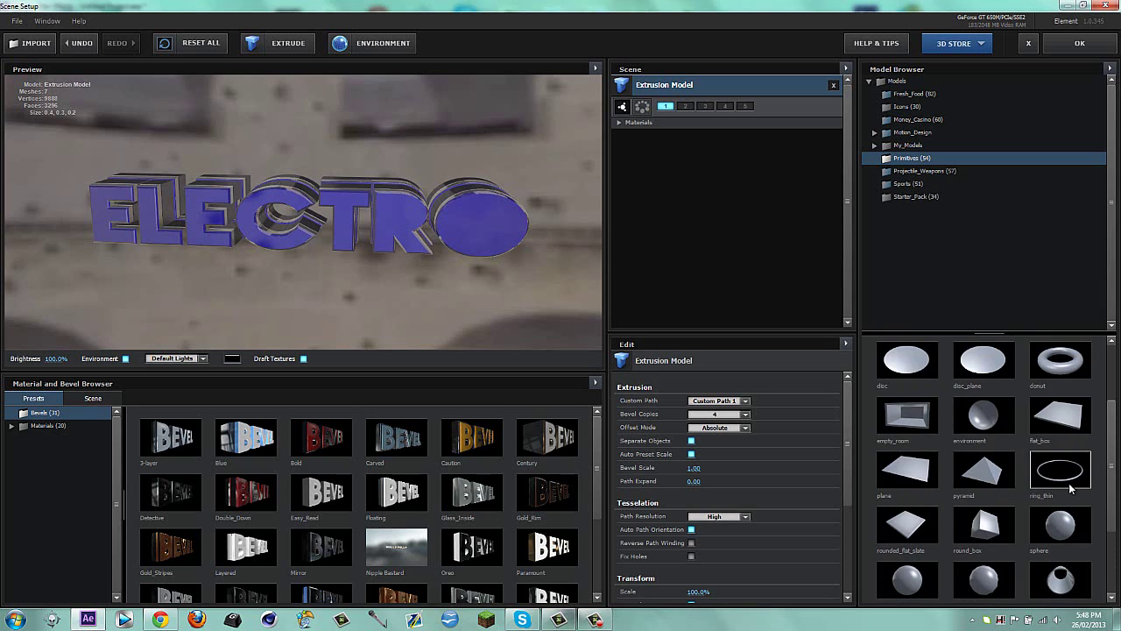
pyautogui.scroll(-2, 1068, 481)
pyautogui.scroll(2, 1059, 479)
pyautogui.scroll(-1, 1086, 438)
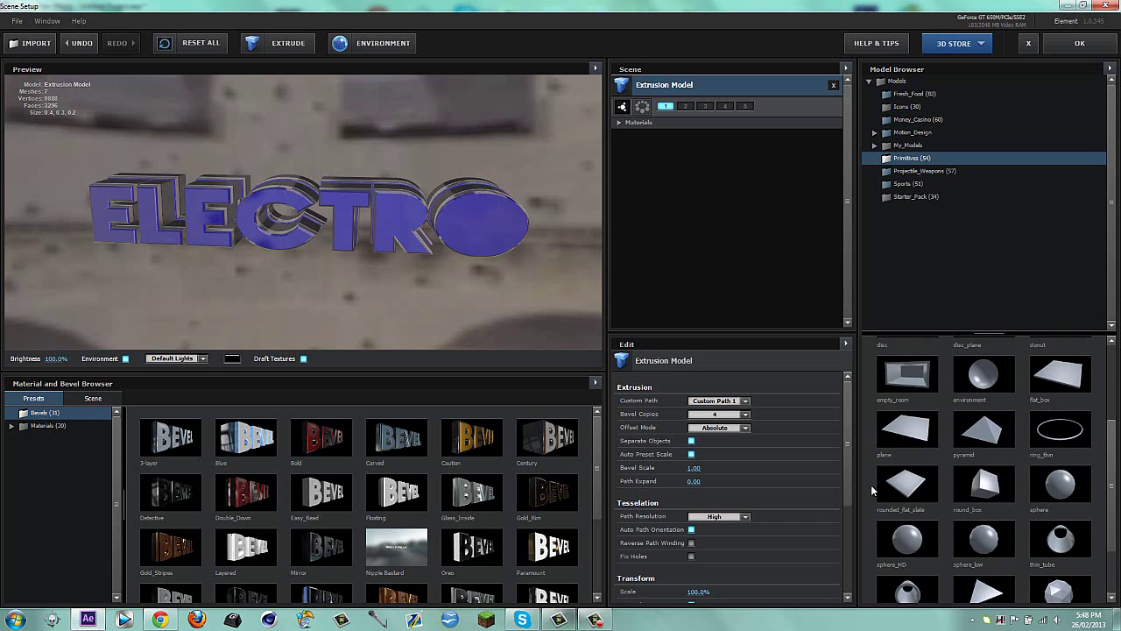
pyautogui.click(1069, 429)
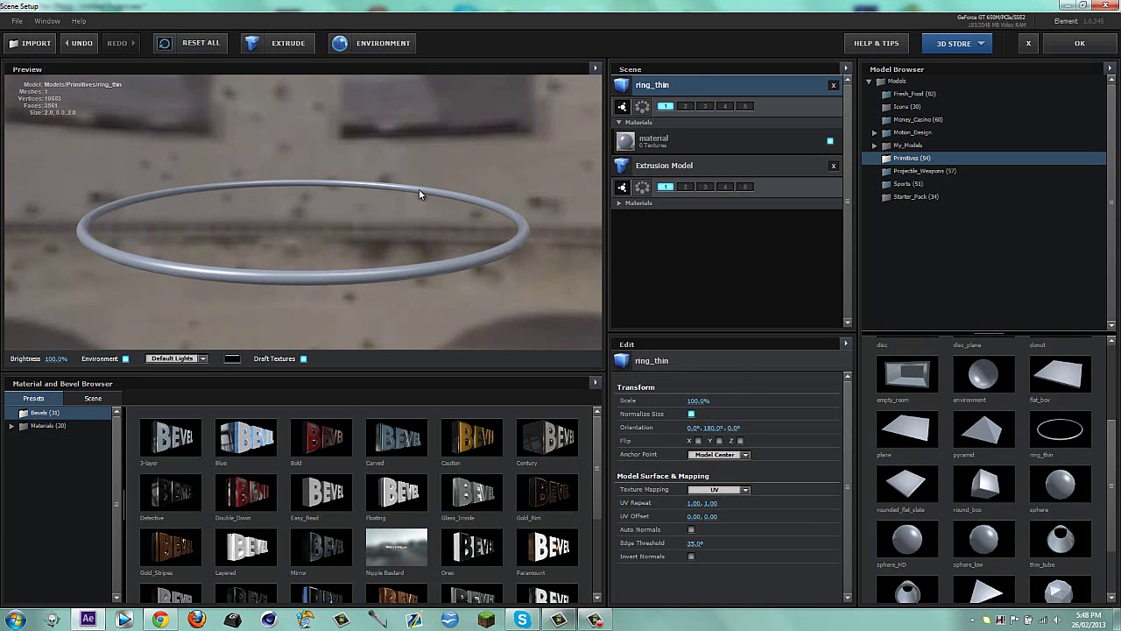
# Apply the brushed_metal_dirty material from the Pro_Shaders Metal presets to the ring
pyautogui.click(27, 428)
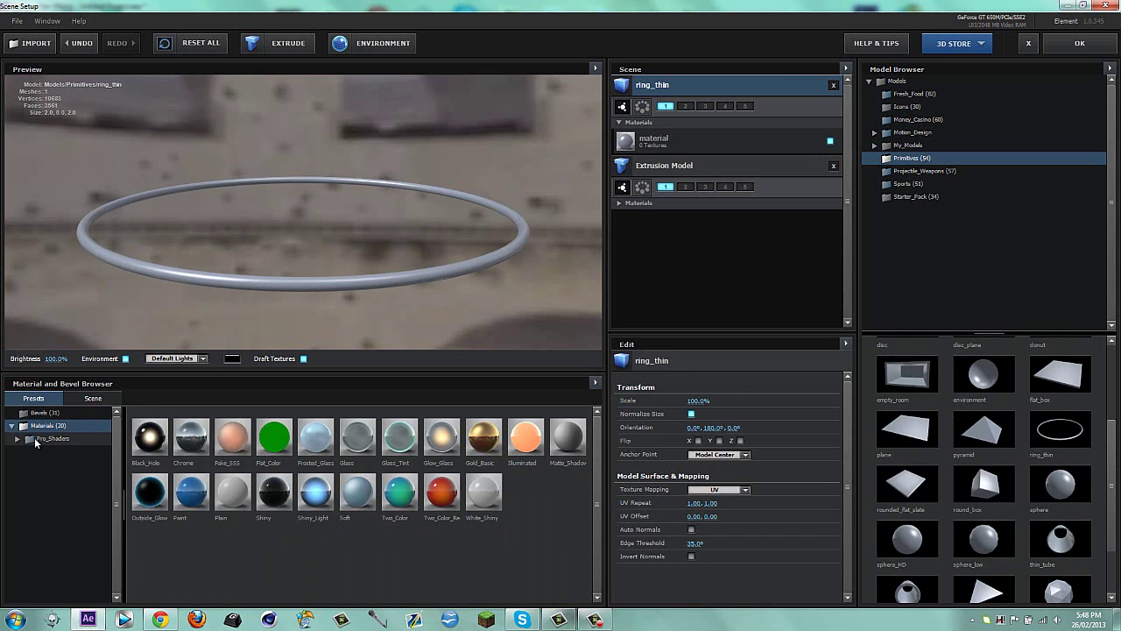
pyautogui.click(46, 438)
pyautogui.click(54, 491)
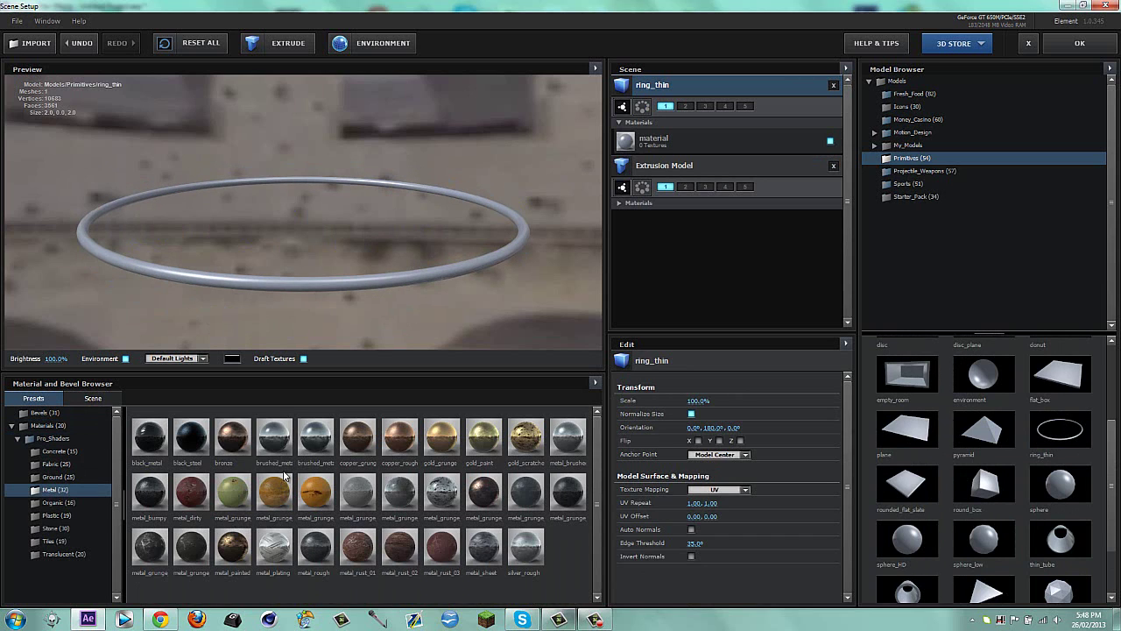
pyautogui.moveTo(316, 436)
pyautogui.mouseDown()
pyautogui.moveTo(305, 287)
pyautogui.moveTo(385, 333)
pyautogui.moveTo(500, 254)
pyautogui.moveTo(107, 199)
pyautogui.moveTo(158, 275)
pyautogui.moveTo(228, 254)
pyautogui.mouseUp()
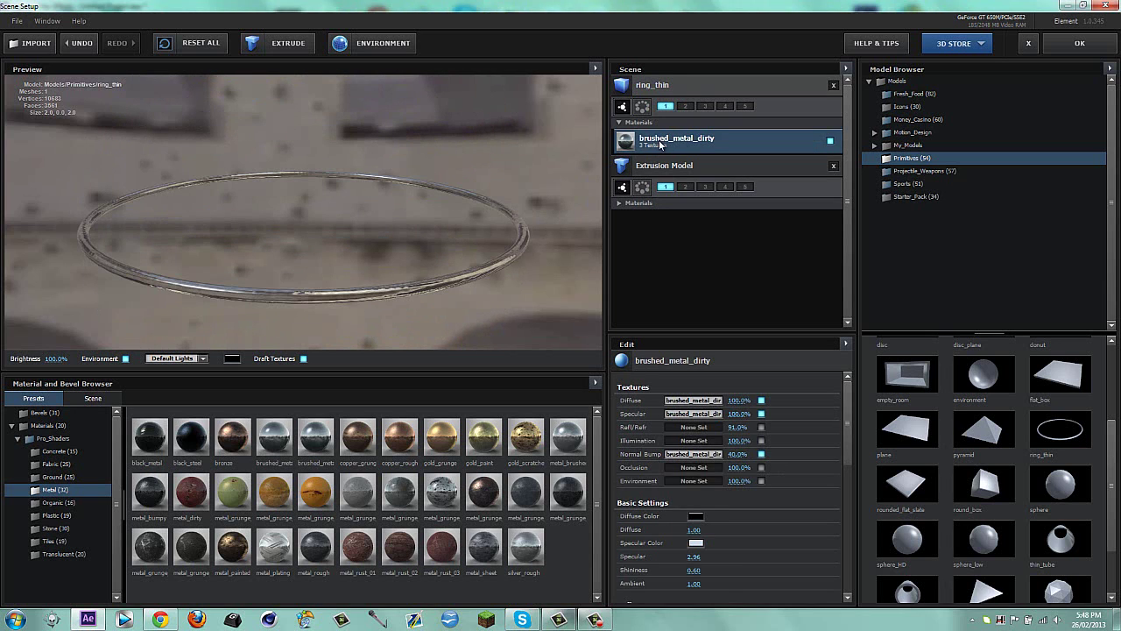
# Assign the ring_thin model to group 2 and accept the scene setup
pyautogui.click(672, 83)
pyautogui.click(684, 106)
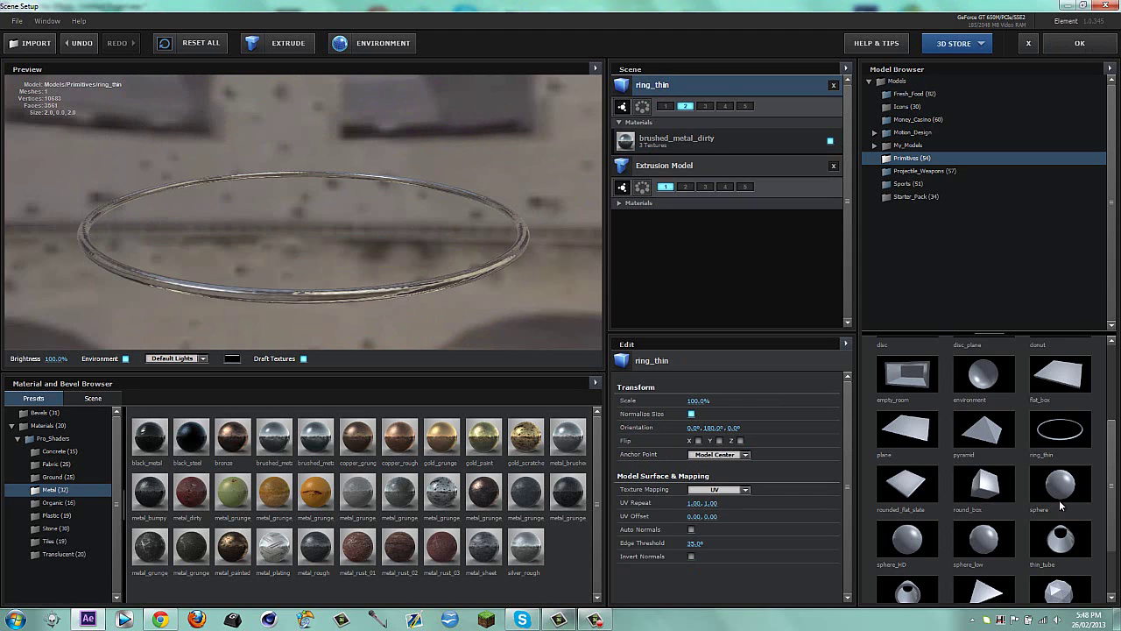
pyautogui.scroll(-2, 1042, 528)
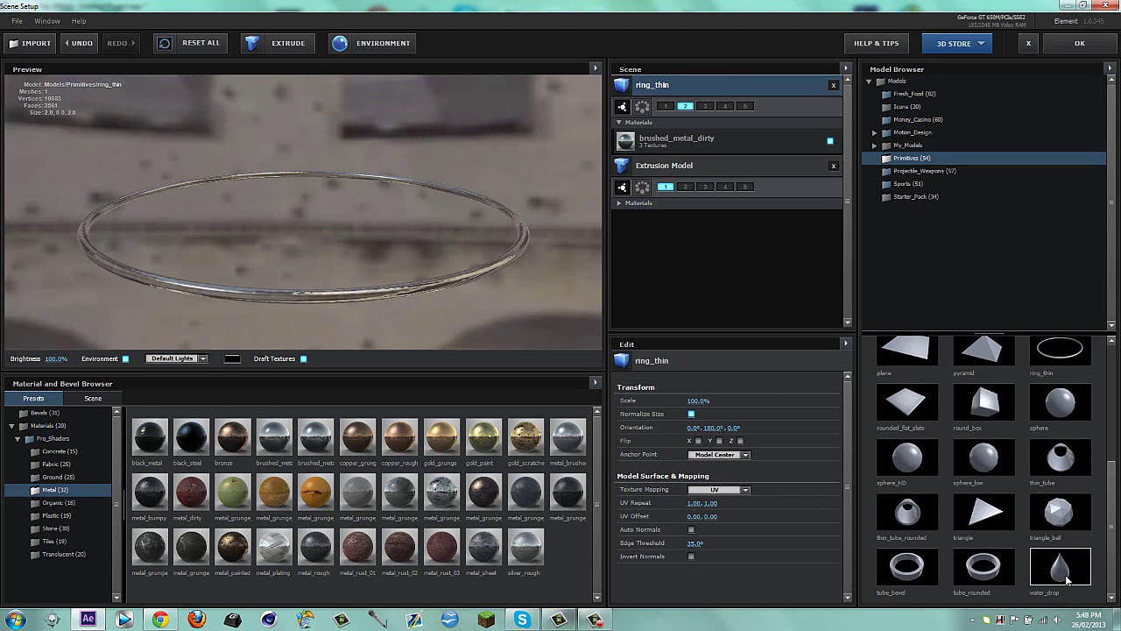
pyautogui.click(1079, 43)
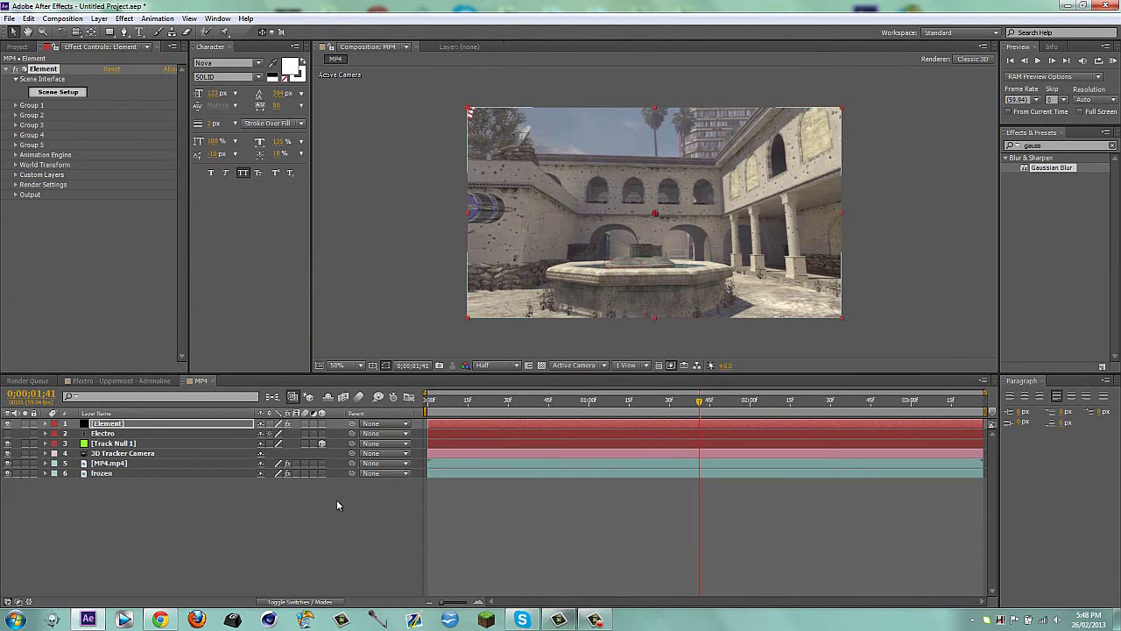
# Move the current time to 0;00;00;22 and reveal the Position property of Track Null 1
pyautogui.moveTo(536, 410); pyautogui.dragTo(487, 409)
pyautogui.press('.')
pyautogui.press(',')
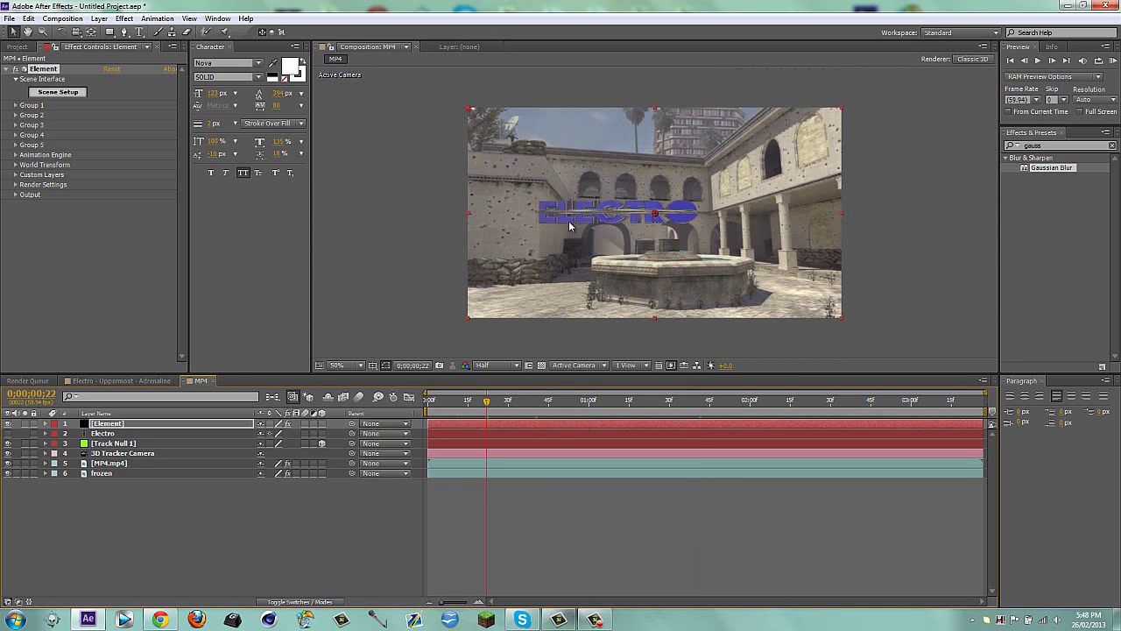
pyautogui.click(106, 444)
pyautogui.press('p')
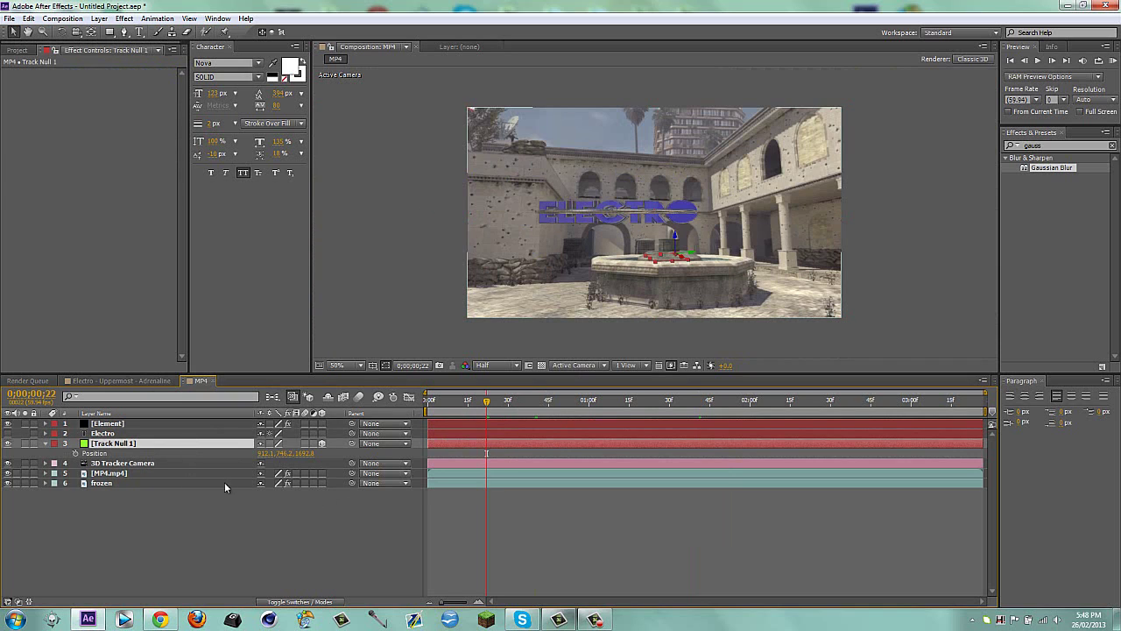
# Set the Position Z of Group 1's Particle Replicator to 1700 on the Element layer
pyautogui.click(261, 523)
pyautogui.click(103, 424)
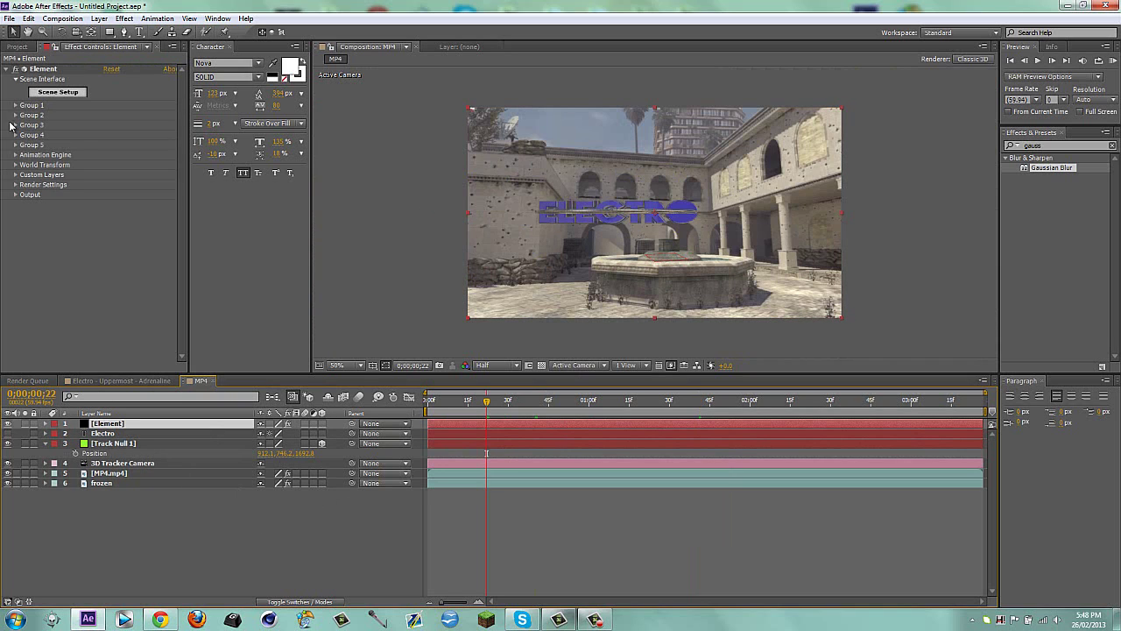
pyautogui.click(16, 105)
pyautogui.click(25, 114)
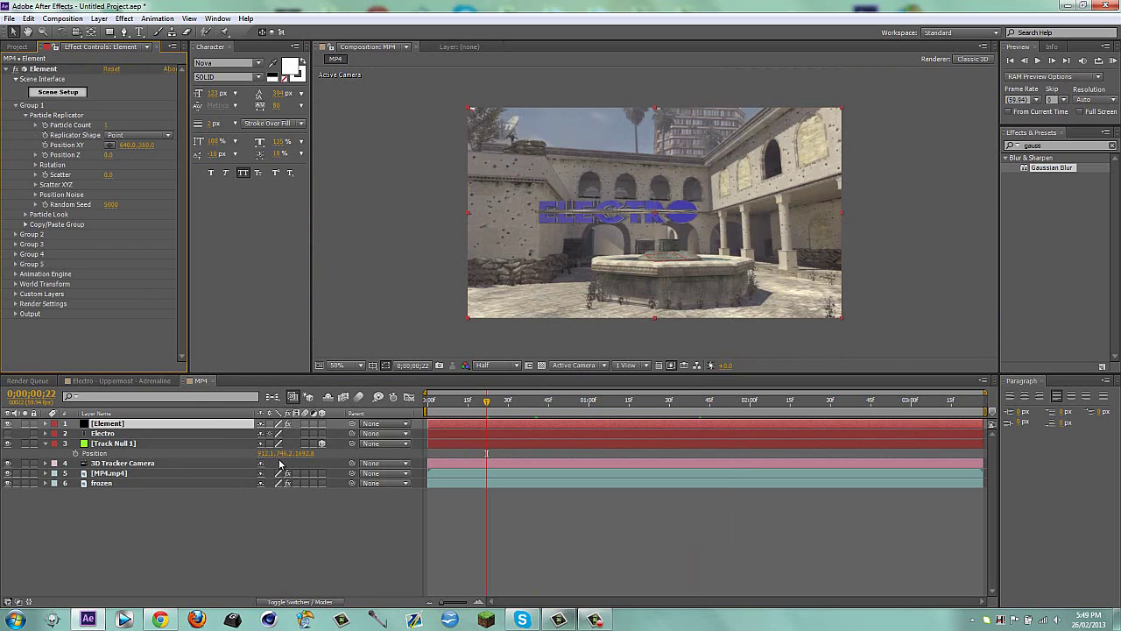
pyautogui.click(106, 156)
pyautogui.write('1700')
pyautogui.press('Return')
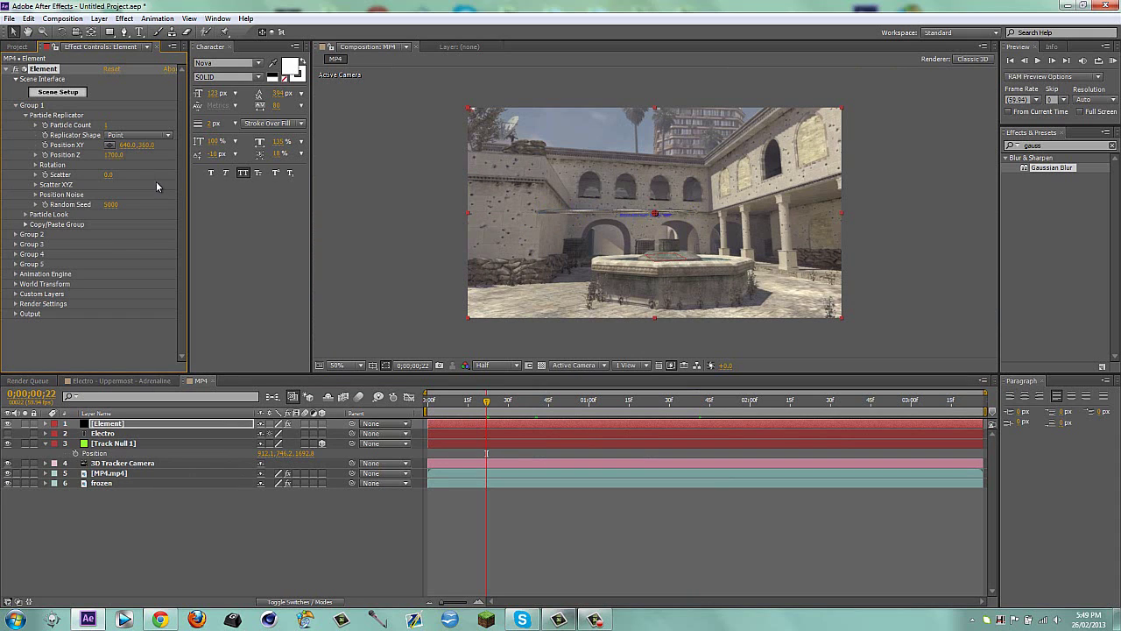
# Enlarge Group 1's particle size to 34.58 and shift its horizontal position to about 910
pyautogui.click(25, 214)
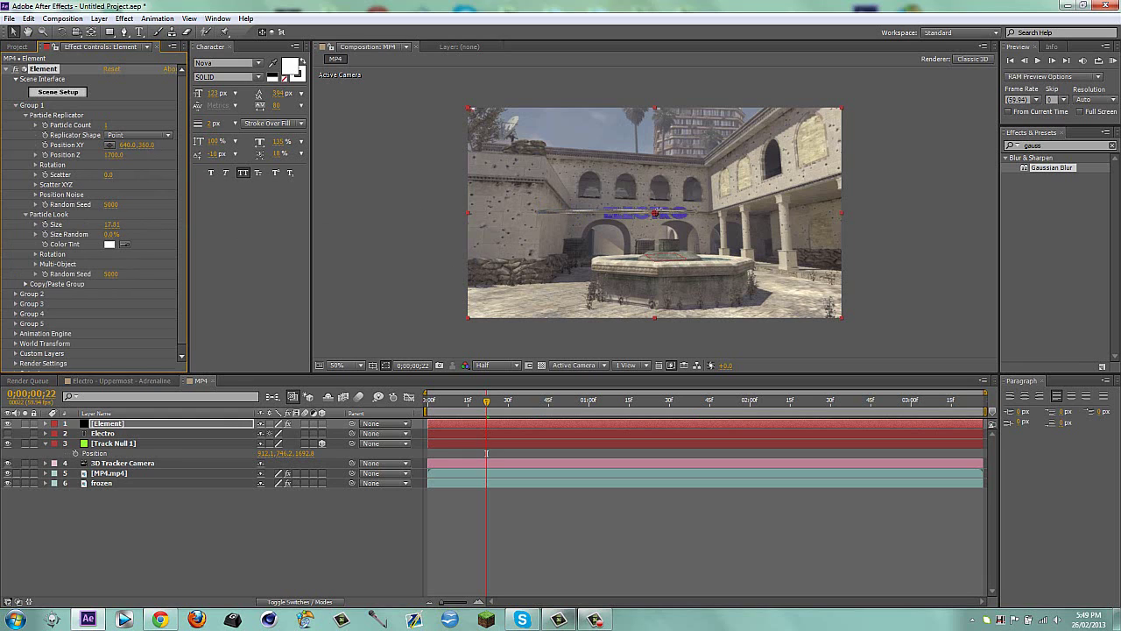
pyautogui.moveTo(112, 225); pyautogui.dragTo(314, 191)
pyautogui.moveTo(128, 145); pyautogui.dragTo(278, 141)
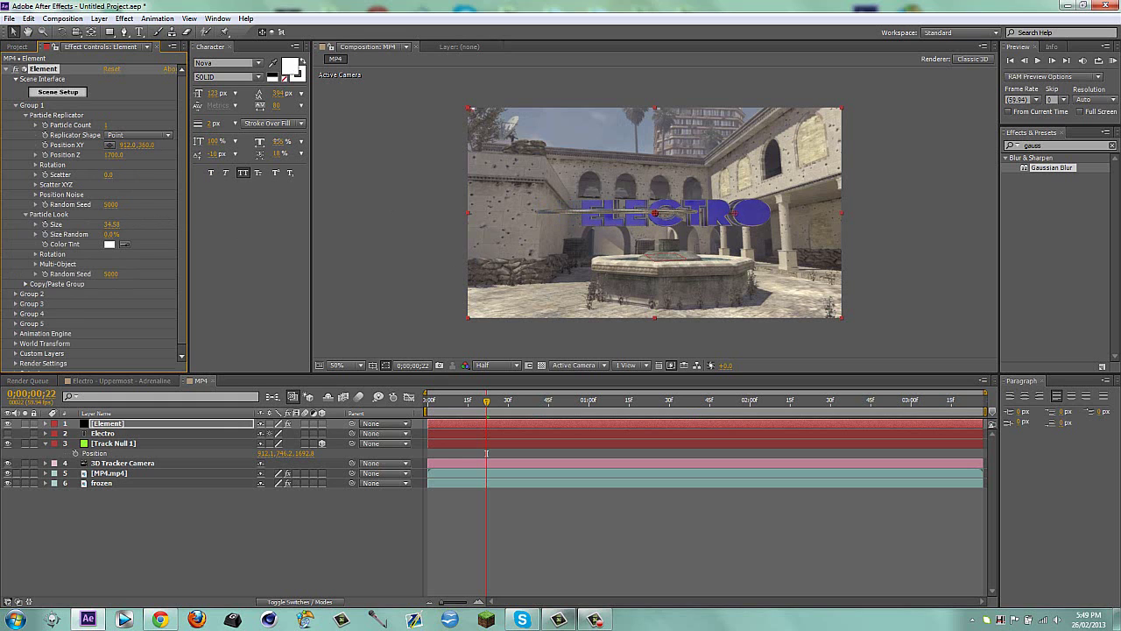
# Move the current time to 0;00;01;51 and rotate Group 1's replicator a few degrees around the Y axis
pyautogui.moveTo(606, 405); pyautogui.dragTo(726, 428)
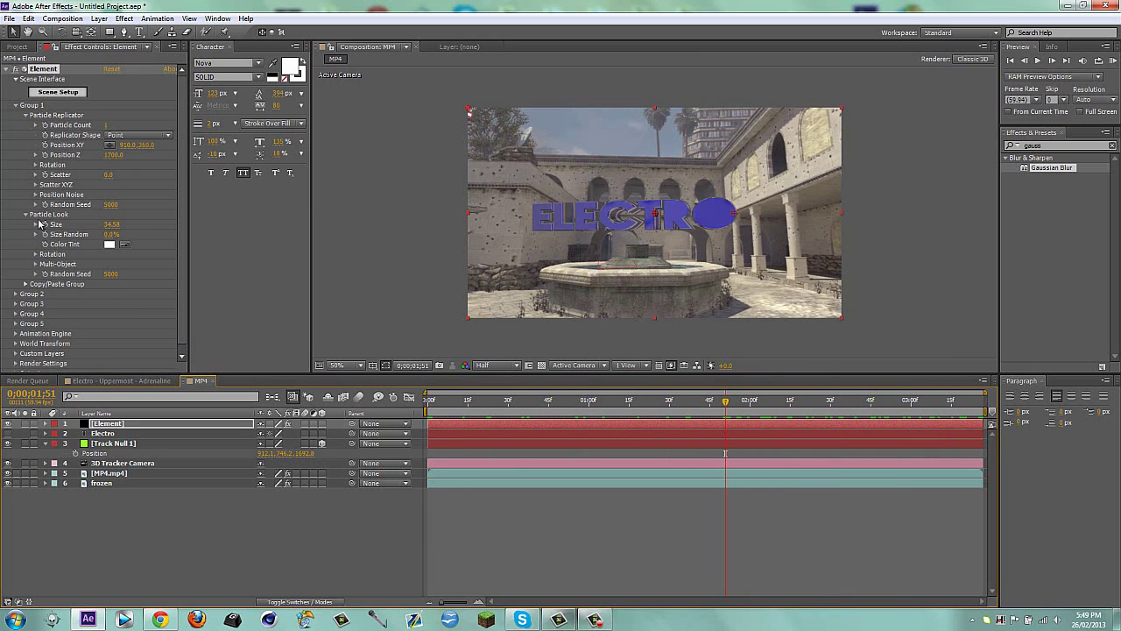
pyautogui.click(36, 165)
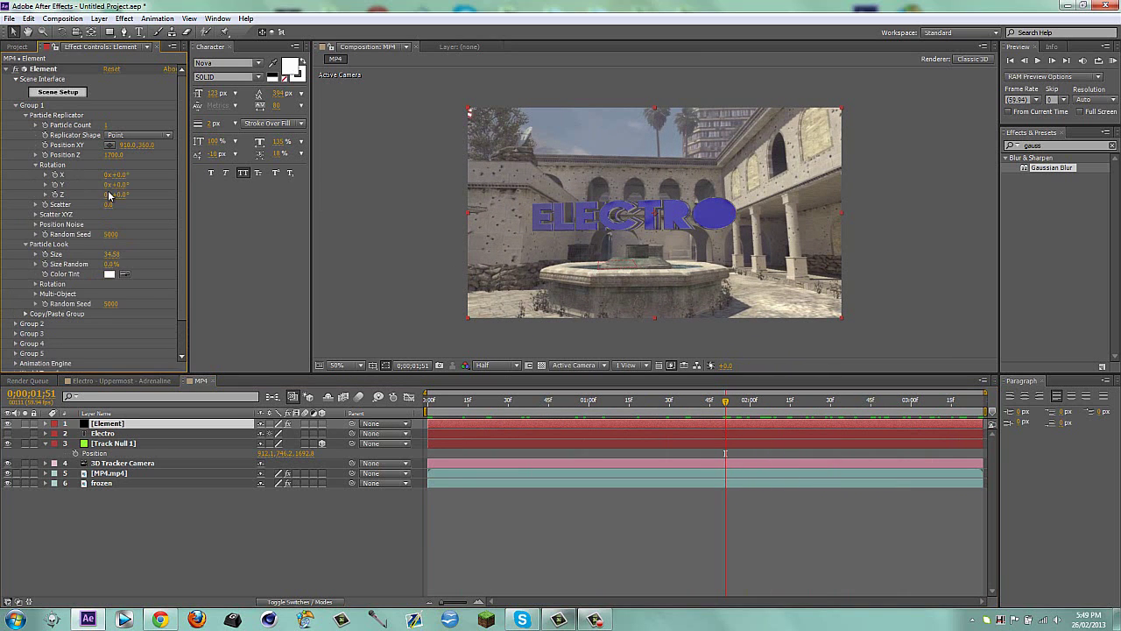
pyautogui.moveTo(121, 184); pyautogui.dragTo(111, 184)
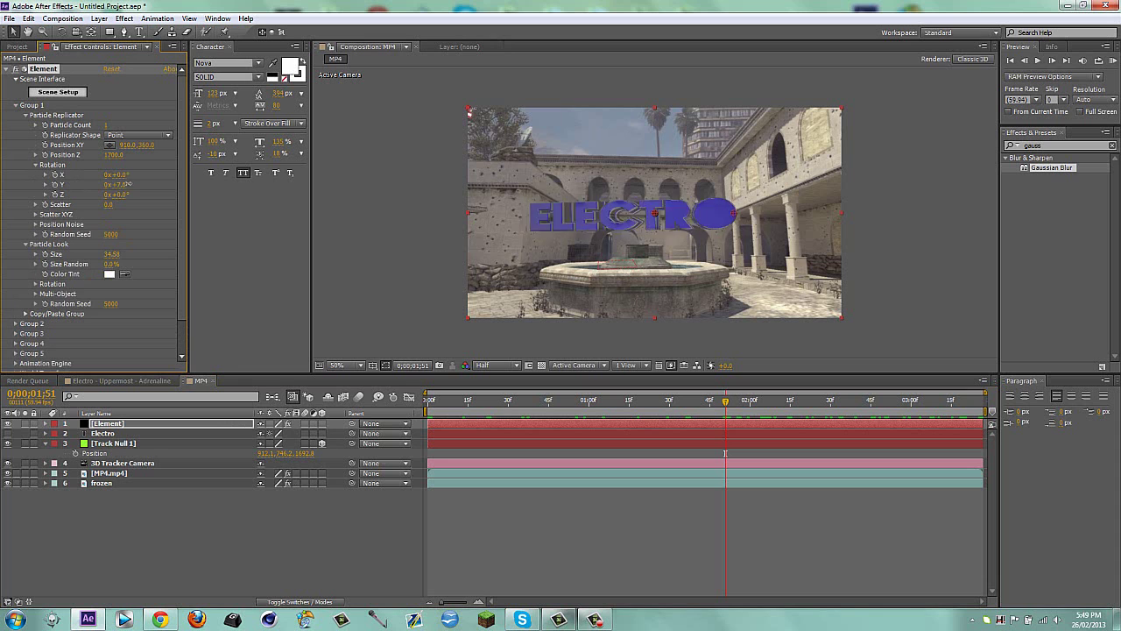
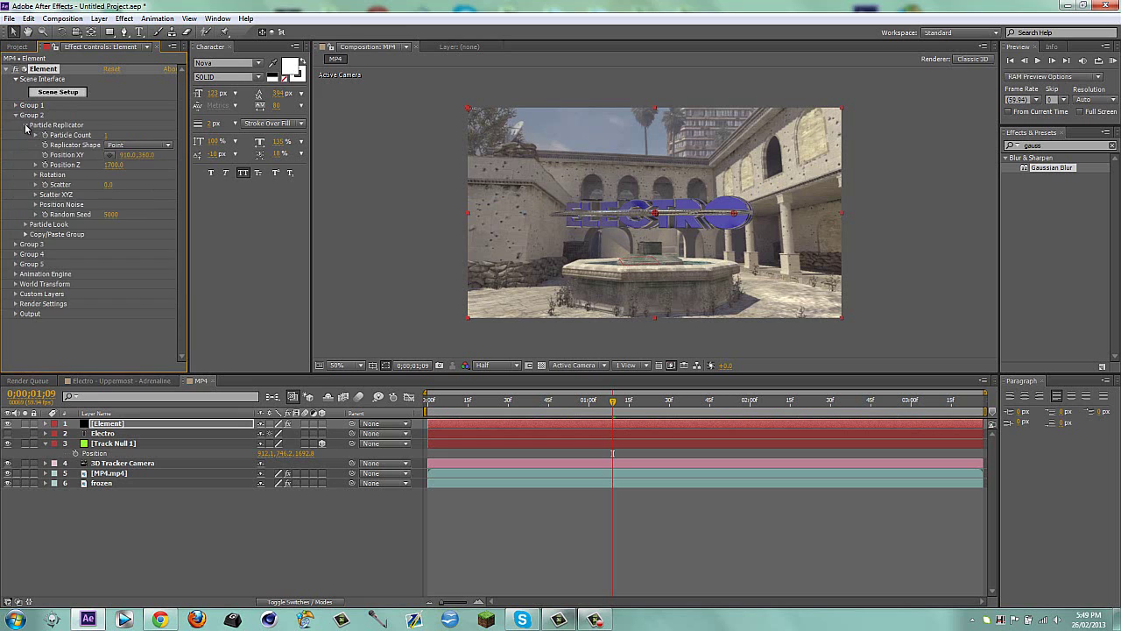
# Set Group 2's particle size to 38.06 so the ring extends beyond the ELECTRO text
pyautogui.click(26, 124)
pyautogui.click(25, 135)
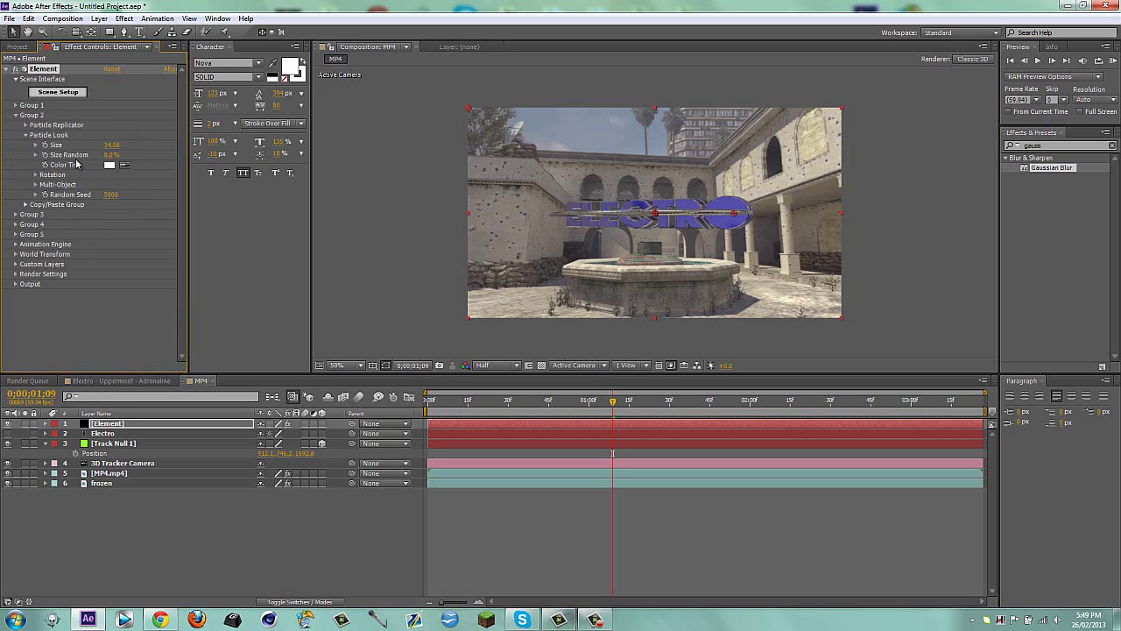
pyautogui.moveTo(111, 145); pyautogui.dragTo(166, 141)
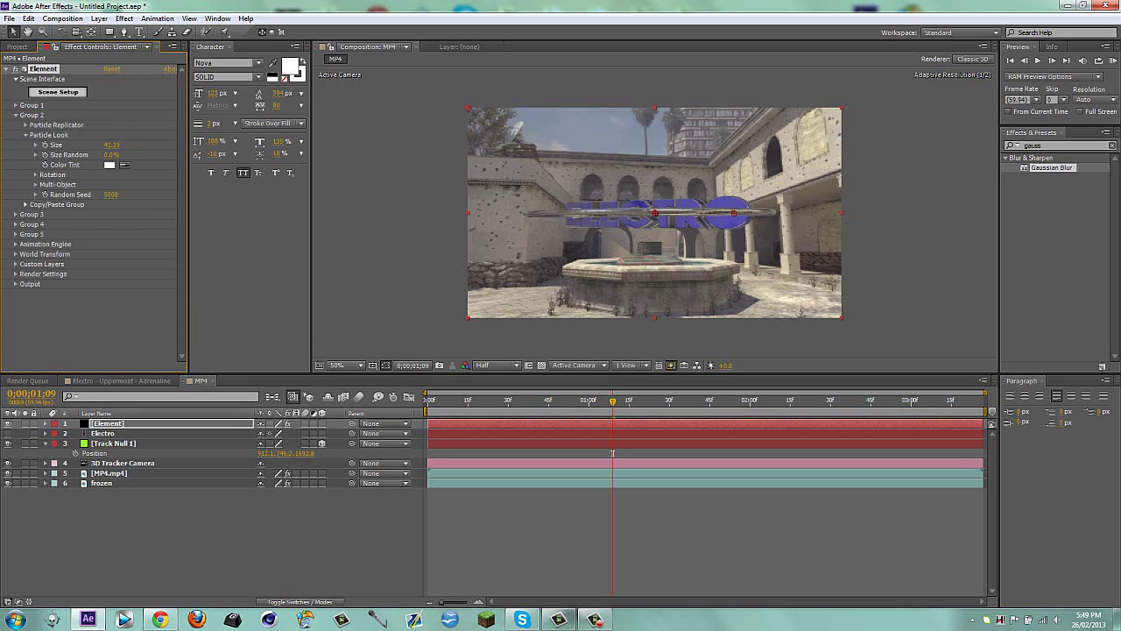
pyautogui.moveTo(441, 168); pyautogui.dragTo(402, 175)
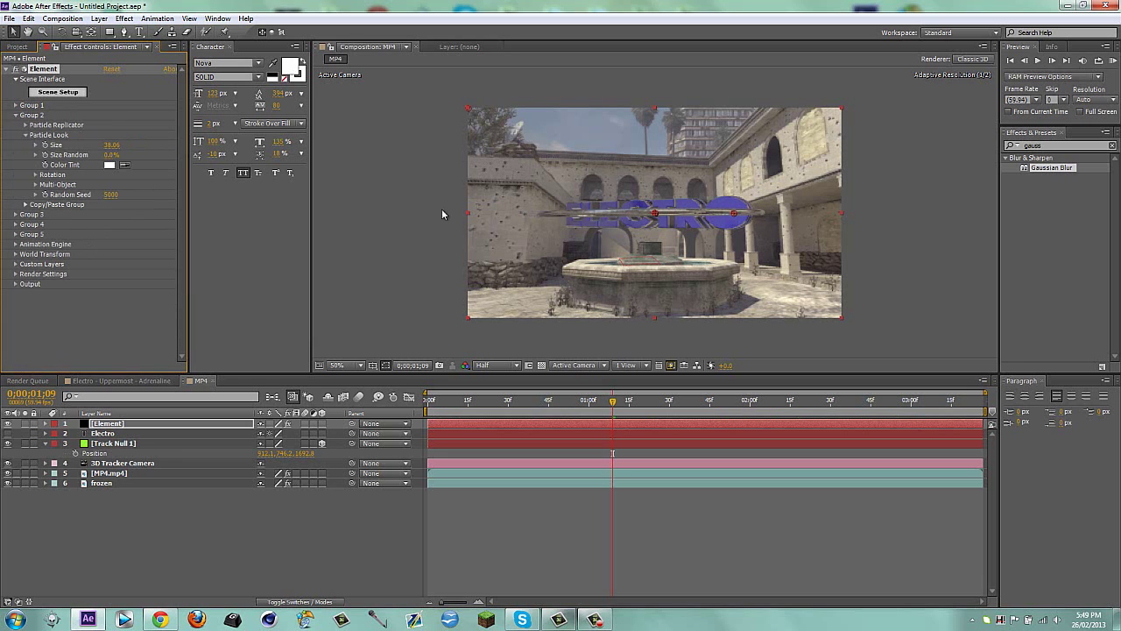
pyautogui.scroll(-4, 669, 233)
pyautogui.scroll(4, 662, 235)
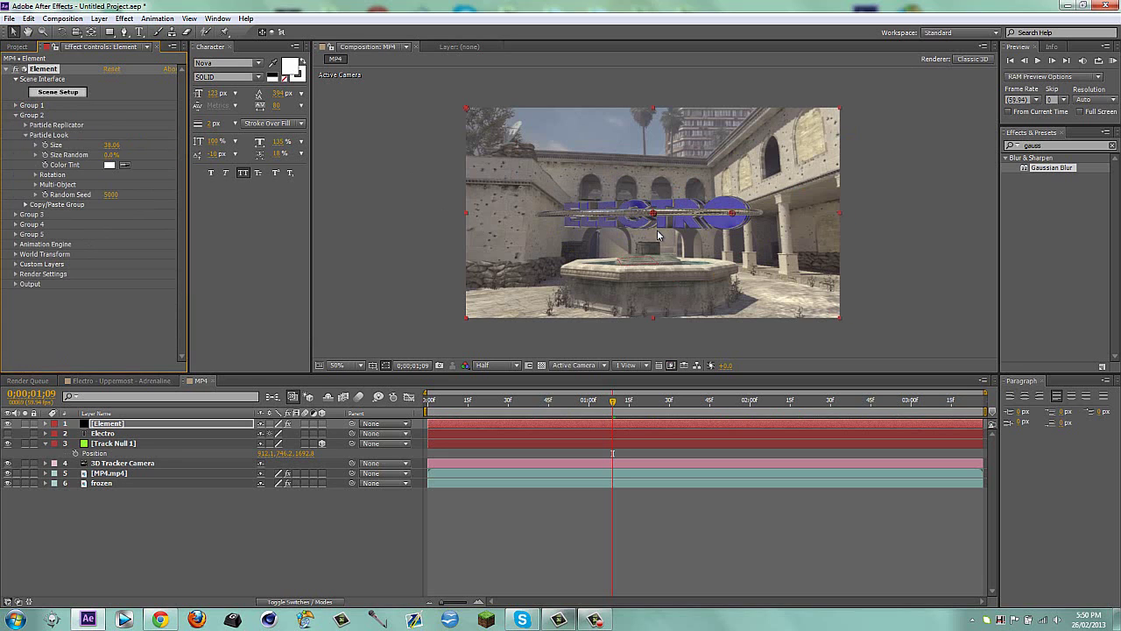
# Shift Group 2's Particle Replicator horizontally to about 926 so the ring is centred on the ELECTRO text
pyautogui.click(25, 125)
pyautogui.moveTo(125, 157); pyautogui.dragTo(136, 154)
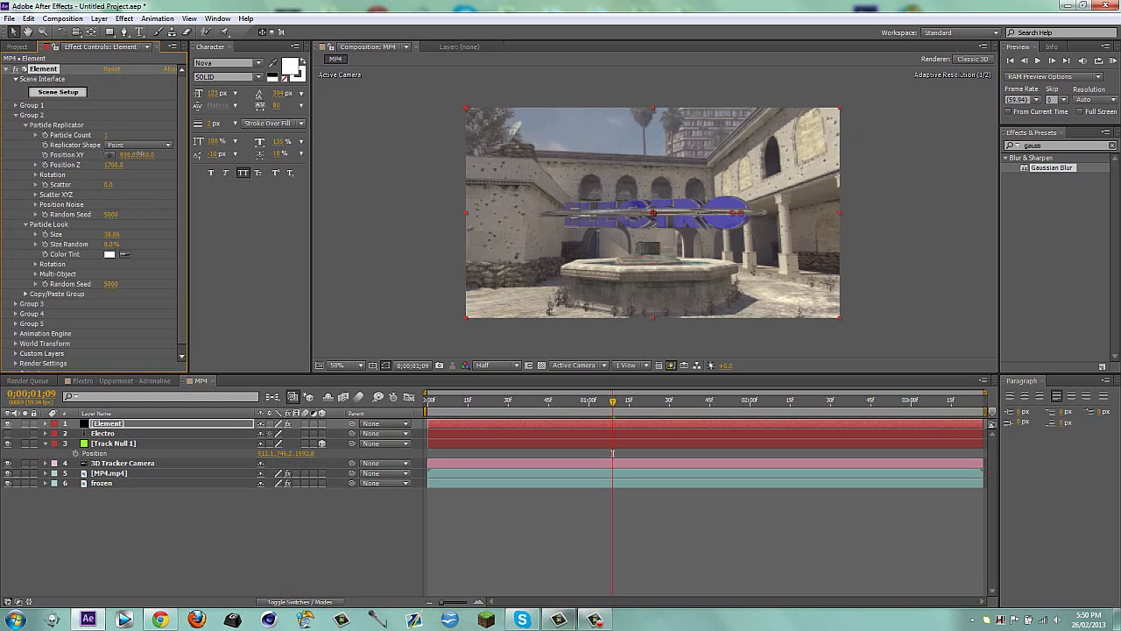
pyautogui.click(230, 555)
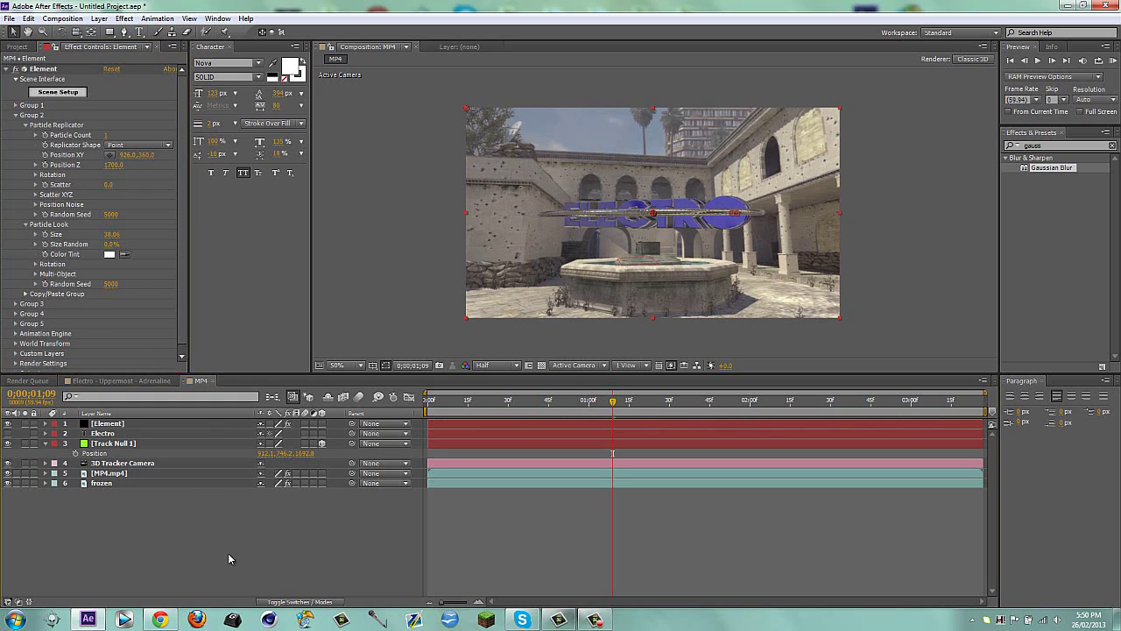
# In the Element scene setup, assign the ring_thin model to group 3 as well and accept the scene
pyautogui.click(54, 93)
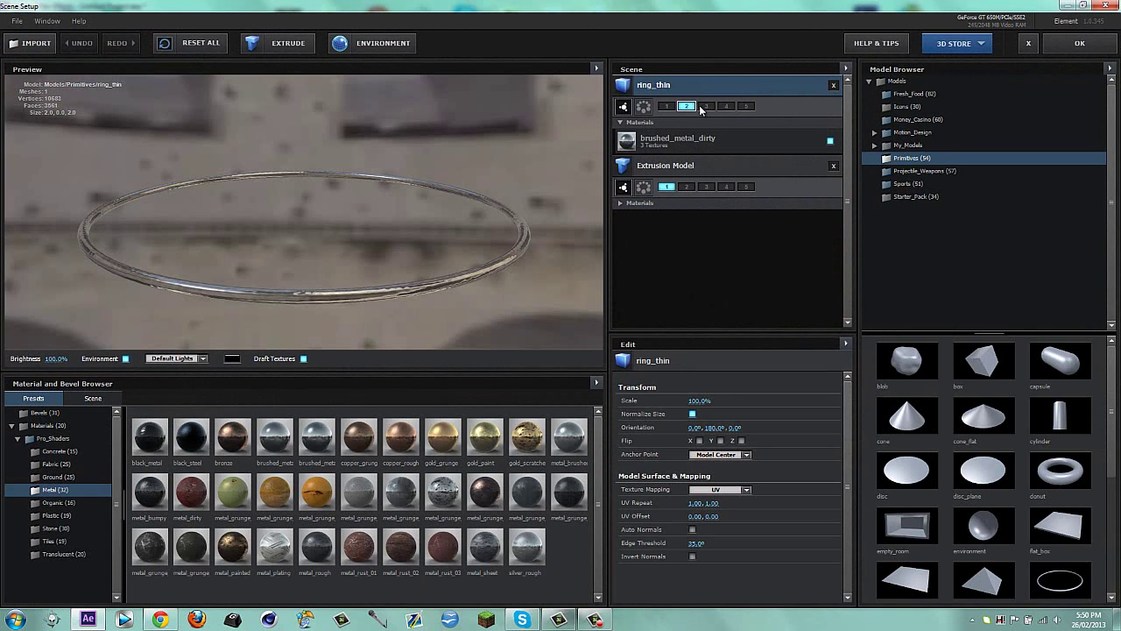
pyautogui.click(706, 106)
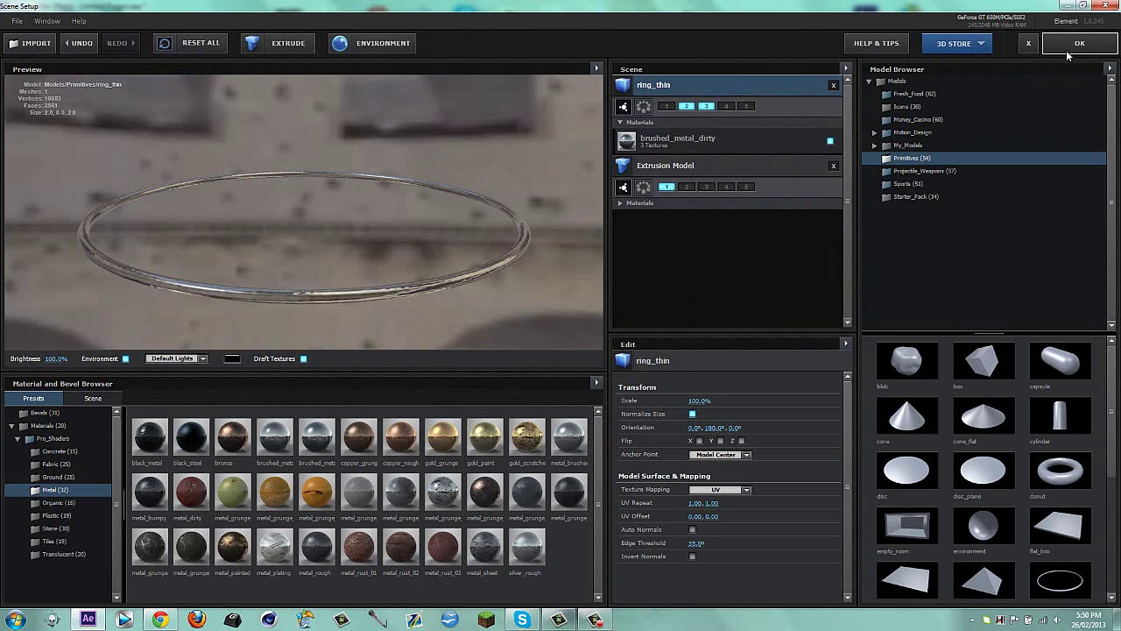
pyautogui.click(1074, 45)
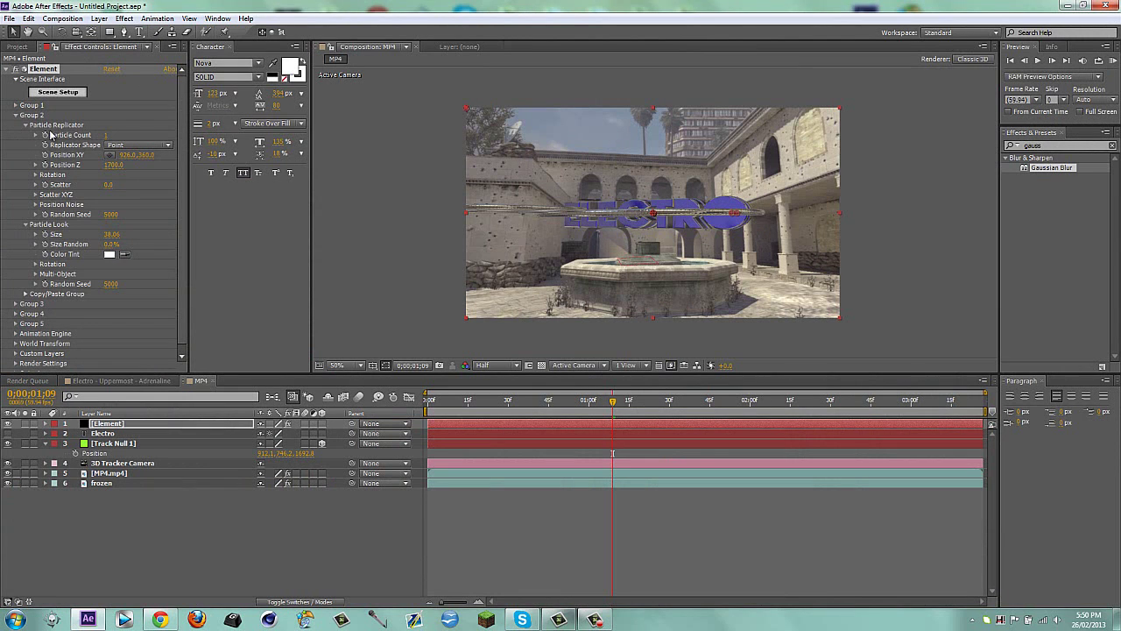
# Copy Group 2's settings and paste them into Group 3 so the second ring lines up with the first
pyautogui.click(15, 115)
pyautogui.click(15, 115)
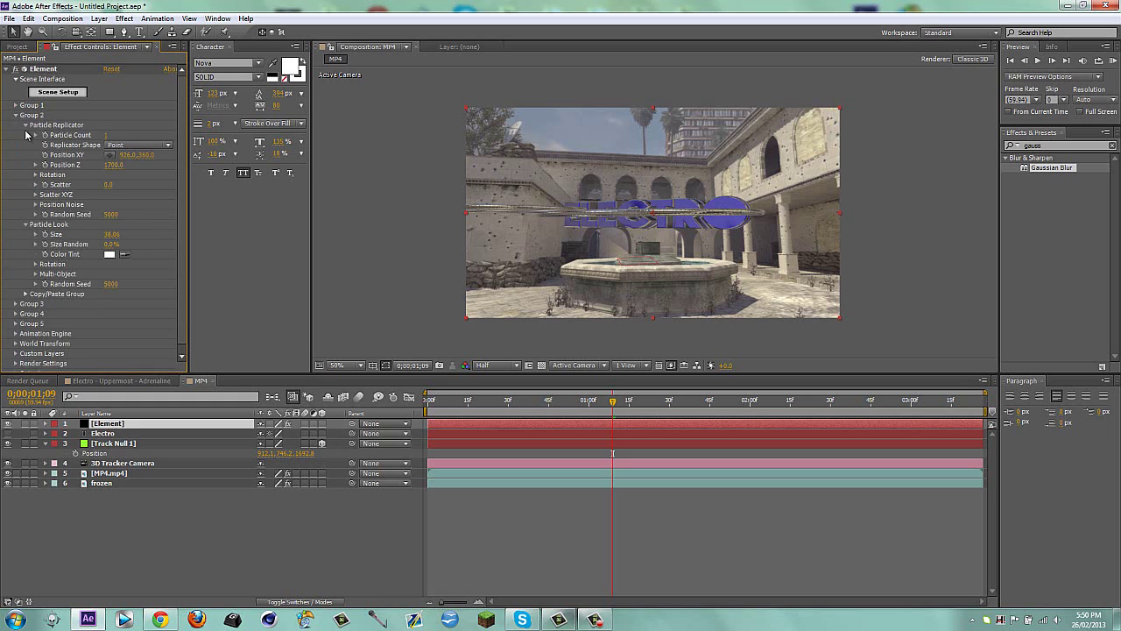
pyautogui.click(25, 125)
pyautogui.click(37, 216)
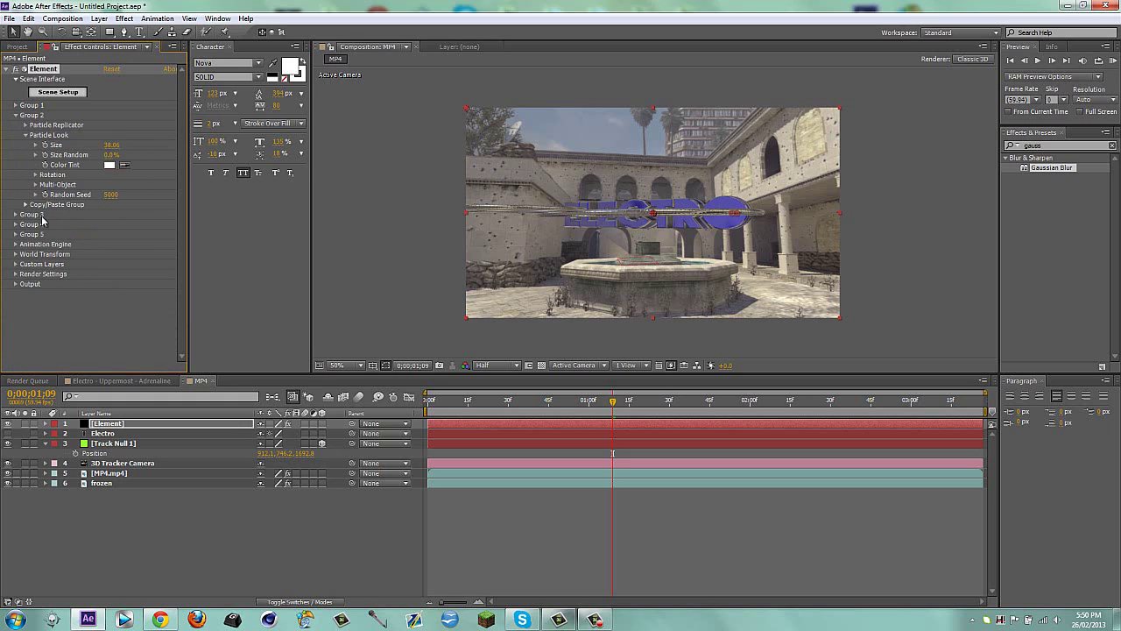
pyautogui.click(25, 205)
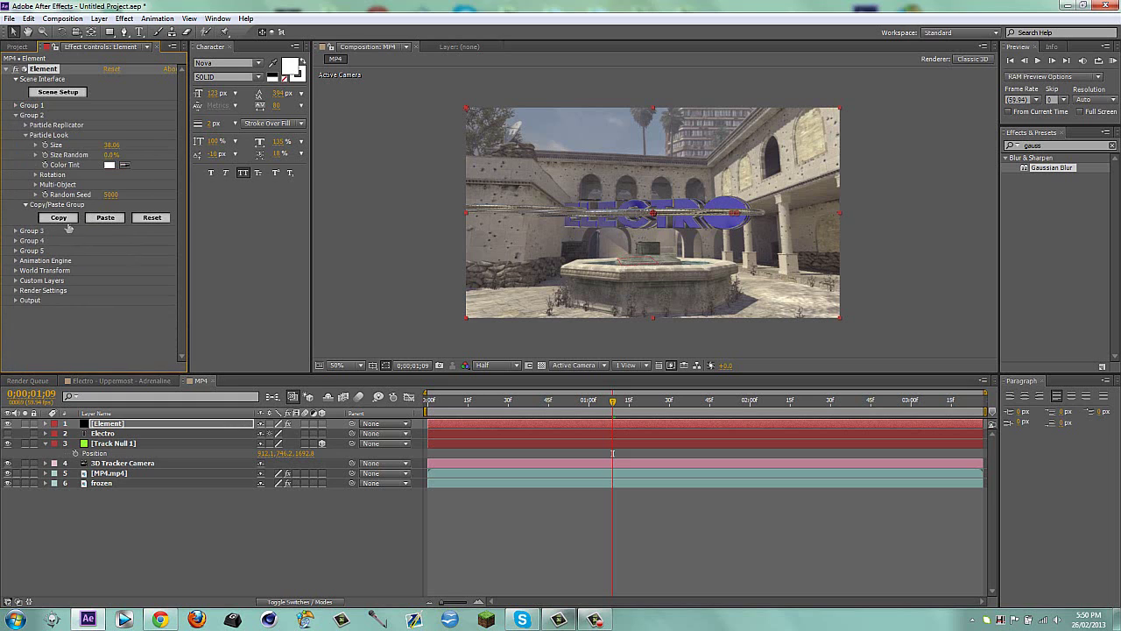
pyautogui.click(16, 114)
pyautogui.click(16, 126)
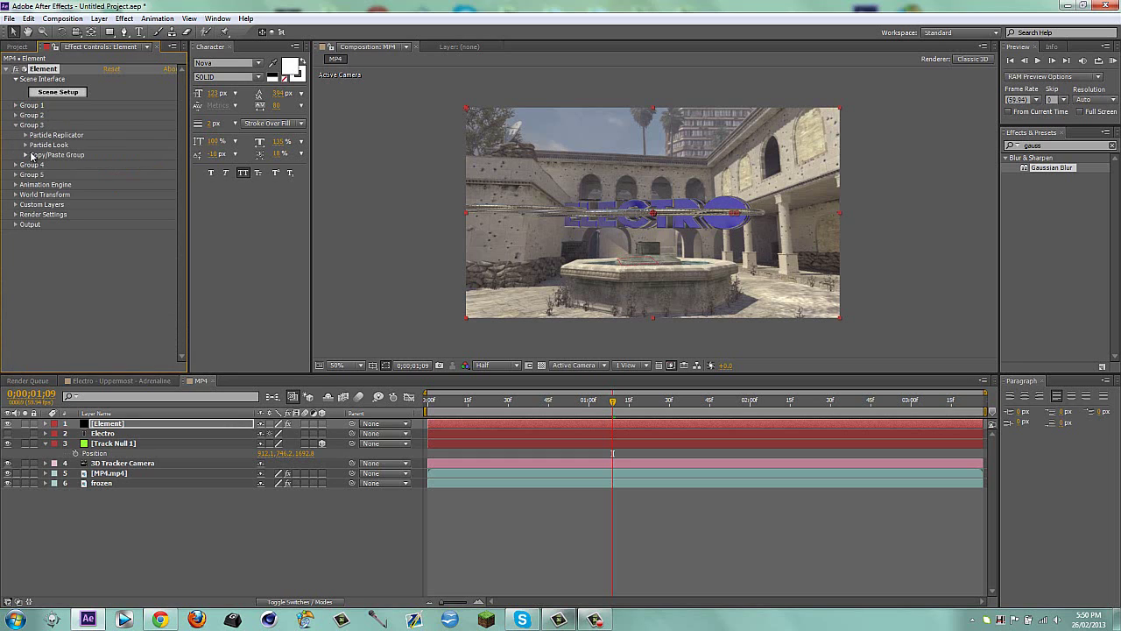
pyautogui.click(27, 155)
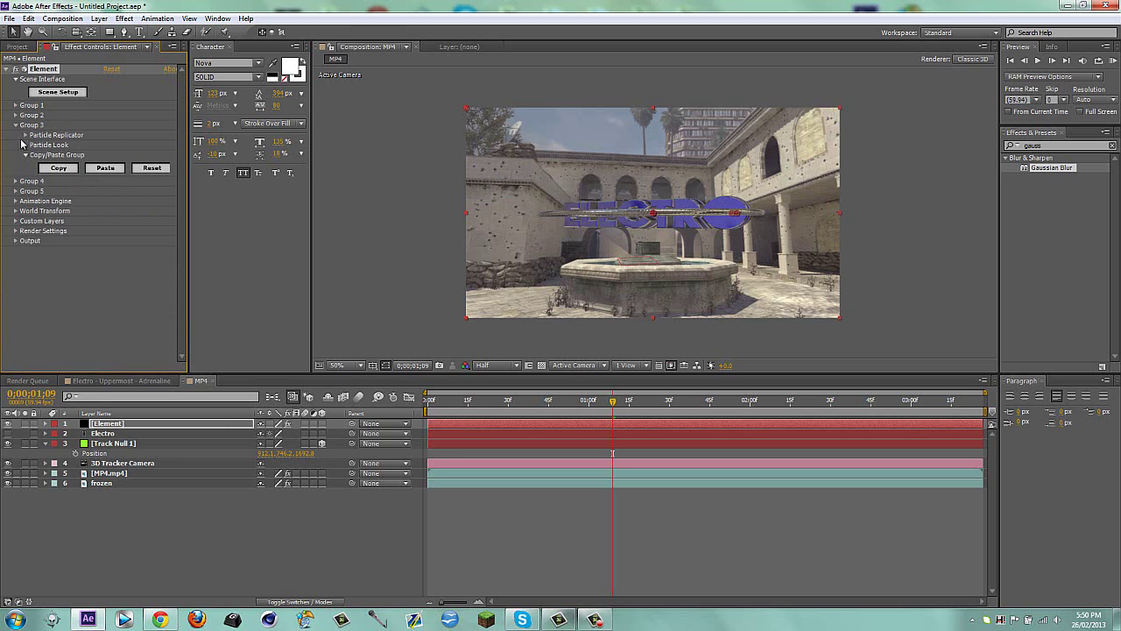
# Set Group 3's particle size to 42.85 so its ring is larger than Group 2's
pyautogui.click(26, 155)
pyautogui.click(25, 145)
pyautogui.moveTo(115, 158); pyautogui.dragTo(403, 167)
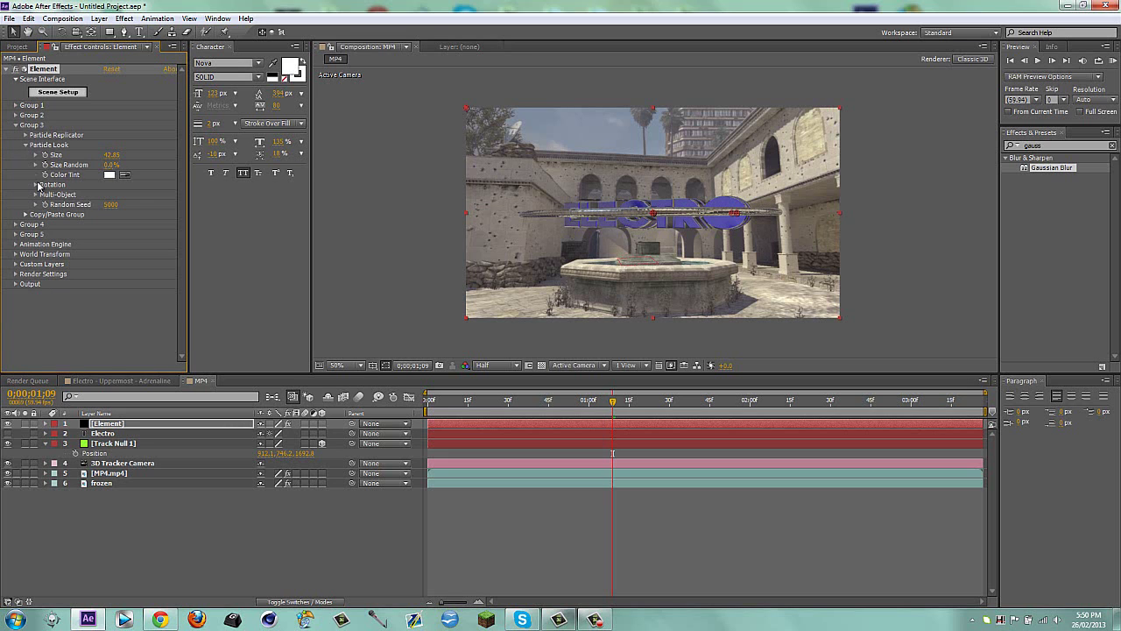
# At the start of the composition, set Group 3's Particle Look Z rotation to 41° and enable keyframing for it
pyautogui.press('Home')
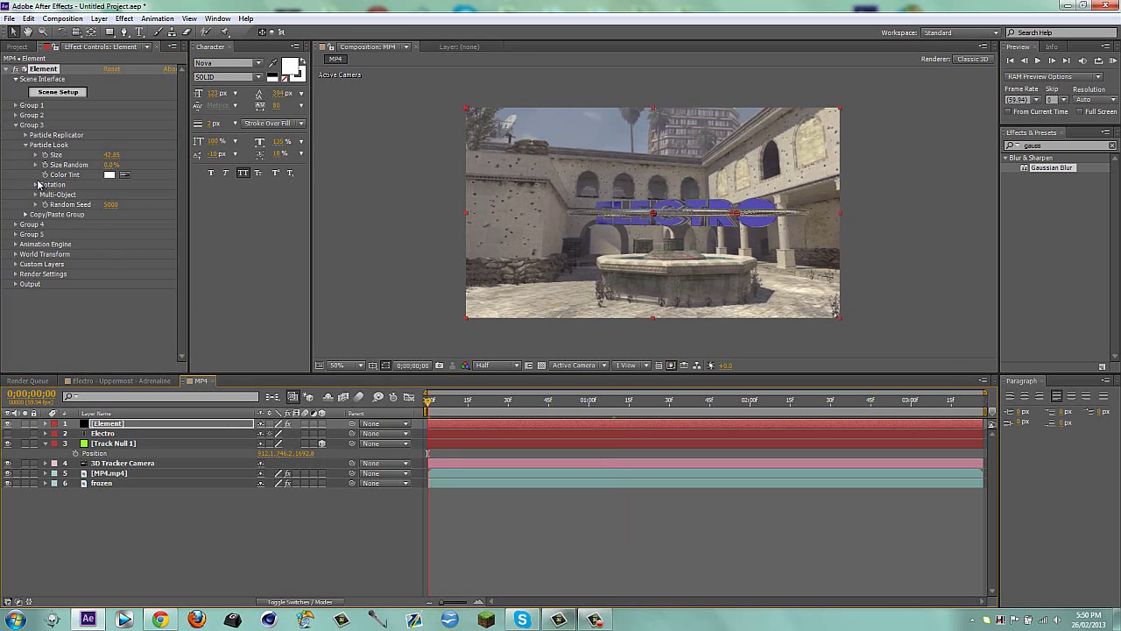
pyautogui.click(35, 185)
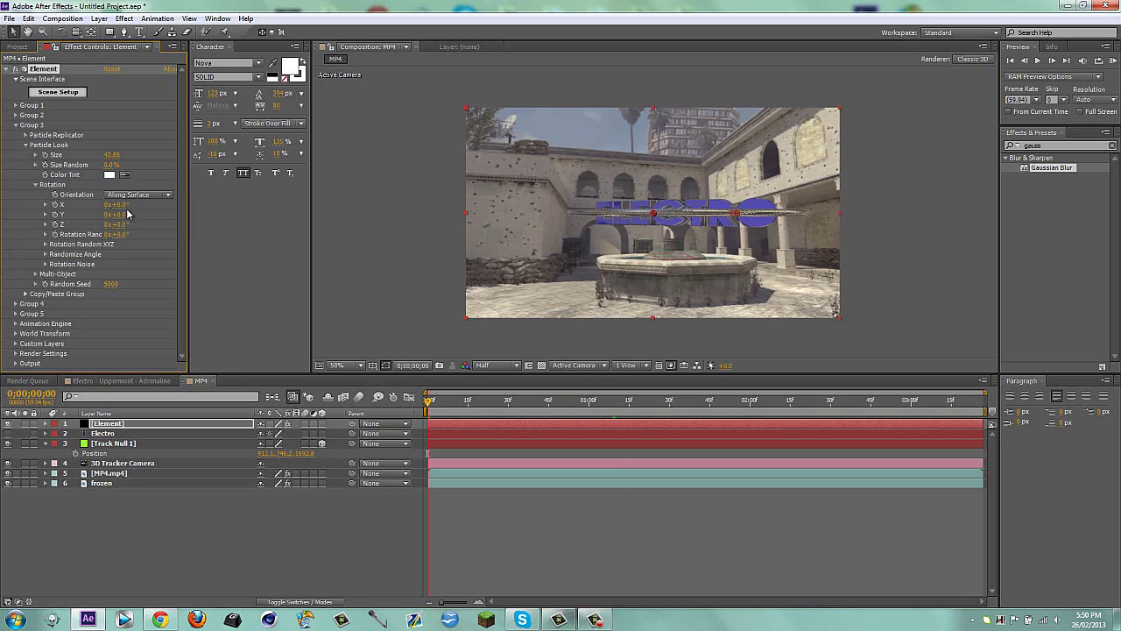
pyautogui.moveTo(121, 214); pyautogui.dragTo(195, 204)
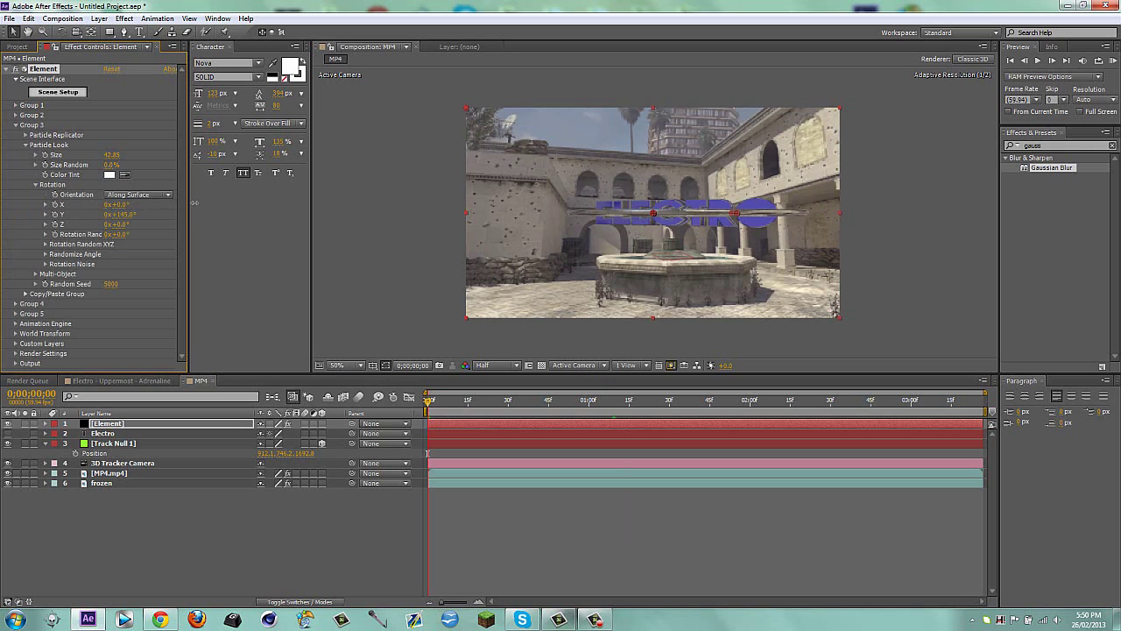
pyautogui.hotkey('ctrl', 'z')
pyautogui.moveTo(128, 224); pyautogui.dragTo(150, 206)
pyautogui.hotkey('ctrl', 'z')
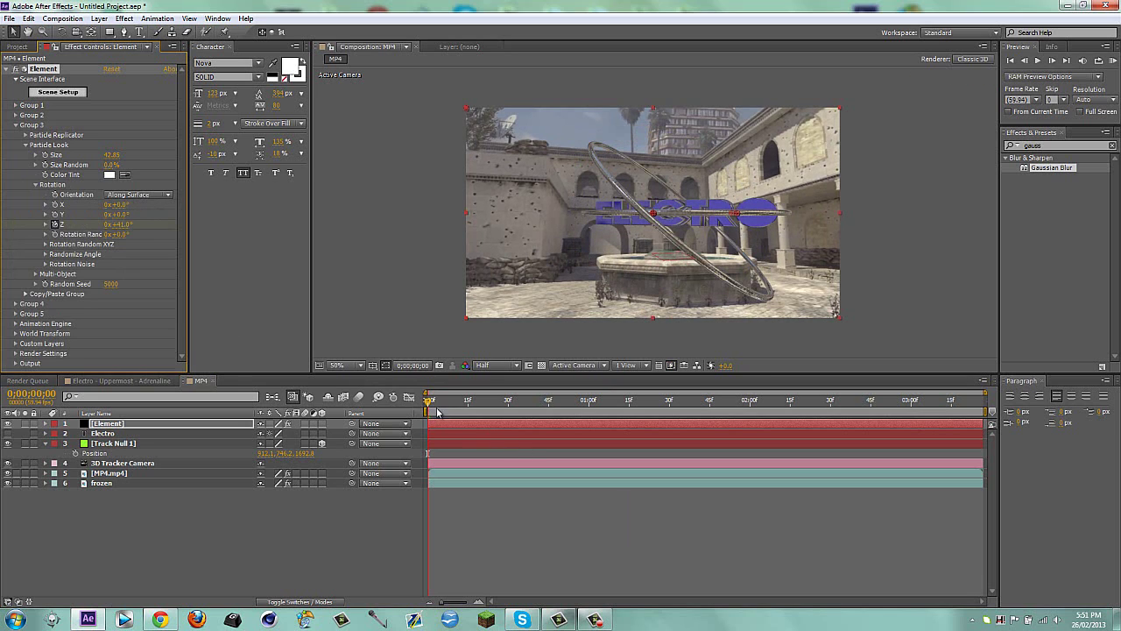
# Set Group 2's Particle Look X rotation to 35° and enable keyframing for it
pyautogui.click(16, 125)
pyautogui.click(15, 116)
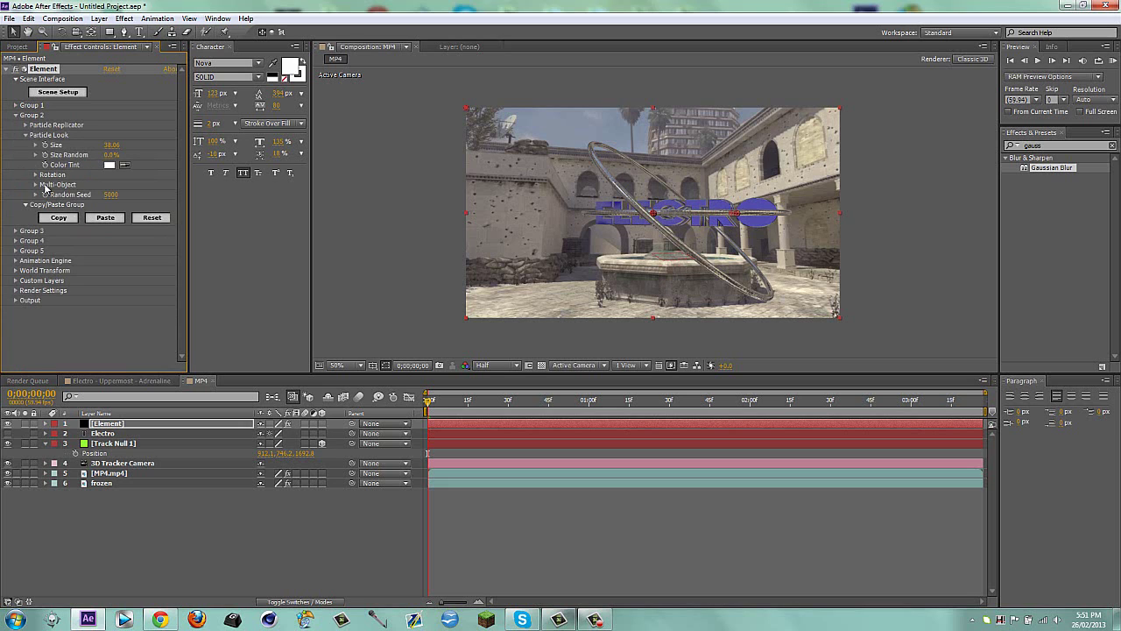
pyautogui.click(36, 174)
pyautogui.click(25, 284)
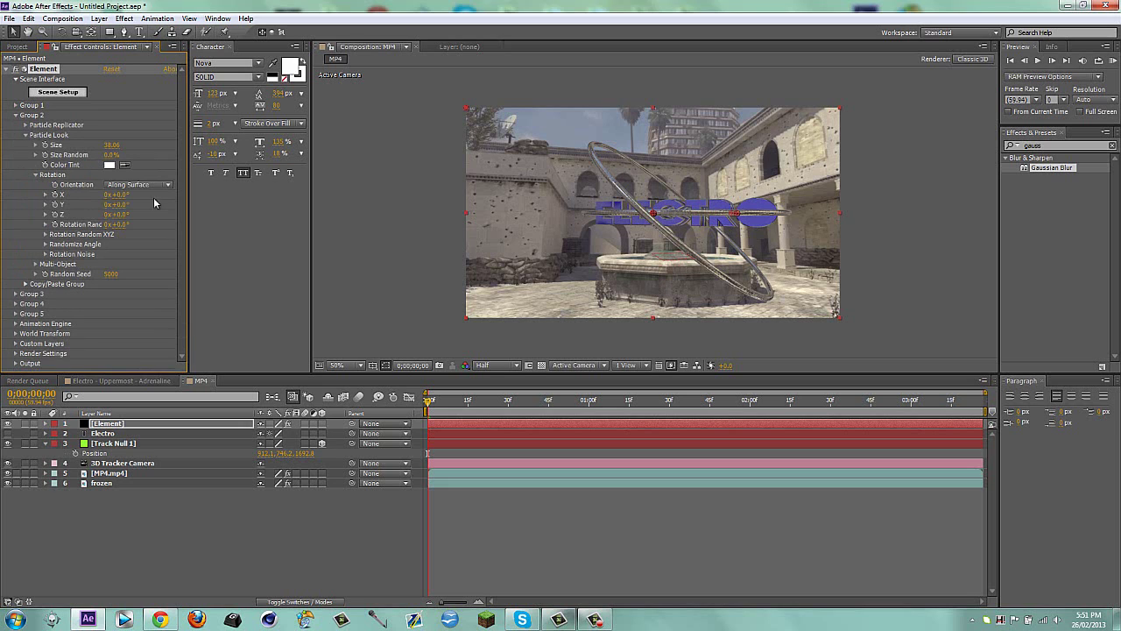
pyautogui.moveTo(114, 194); pyautogui.dragTo(135, 184)
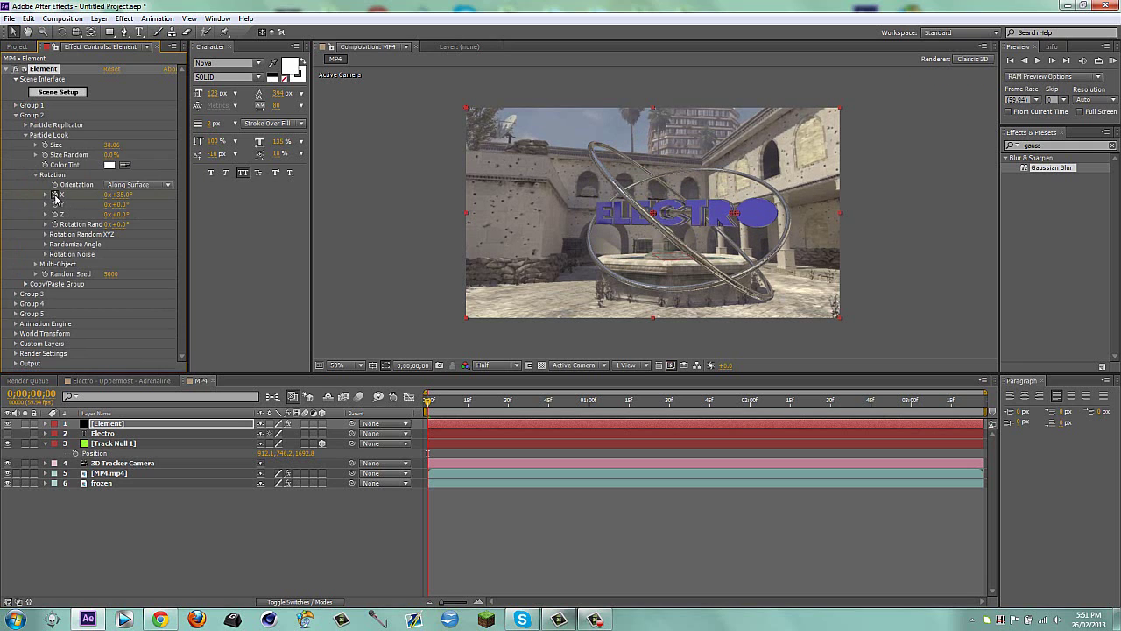
# Scrub through the shot to check the rings, and turn off keyframing for Group 2's X and Group 3's Z rotation
pyautogui.moveTo(823, 404); pyautogui.dragTo(384, 426)
pyautogui.click(55, 195)
pyautogui.click(17, 116)
pyautogui.click(16, 125)
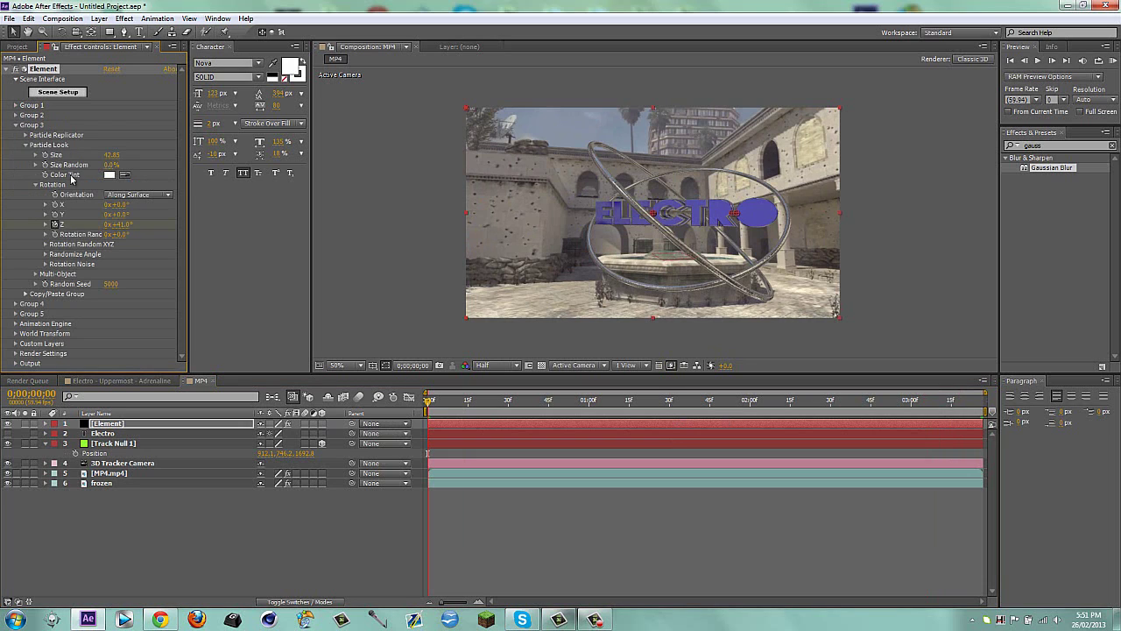
pyautogui.click(16, 125)
# Move the current time to 0;00;00;06 and enable Multi-Object in Group 1's Particle Look
pyautogui.moveTo(454, 412)
pyautogui.mouseDown()
pyautogui.moveTo(1005, 427)
pyautogui.moveTo(626, 398)
pyautogui.moveTo(444, 400)
pyautogui.mouseUp()
pyautogui.click(15, 105)
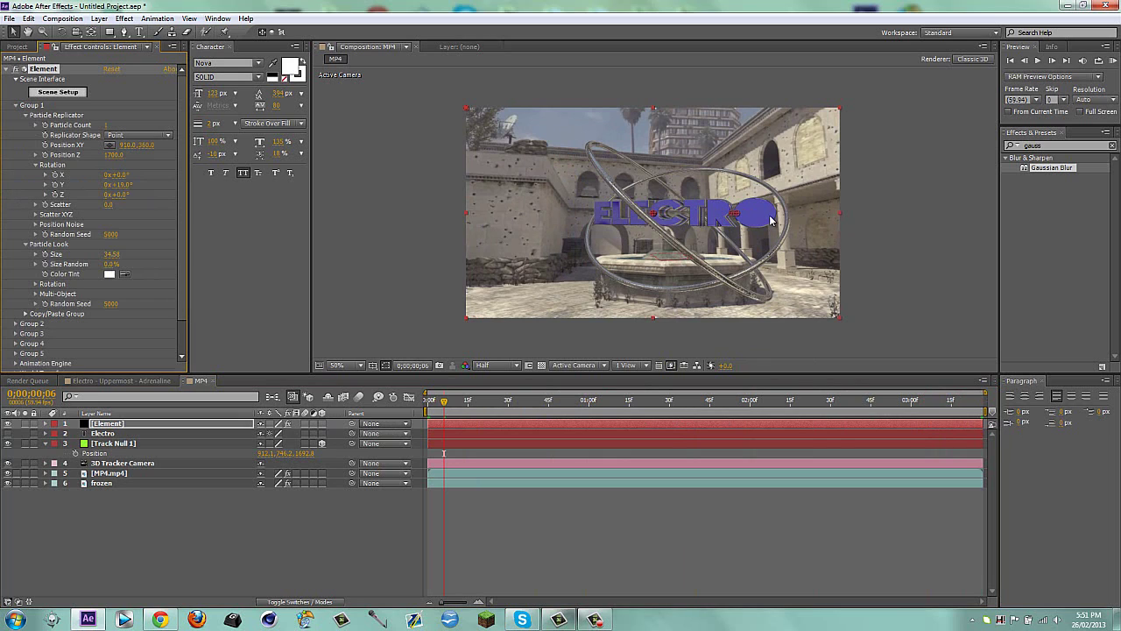
pyautogui.click(37, 165)
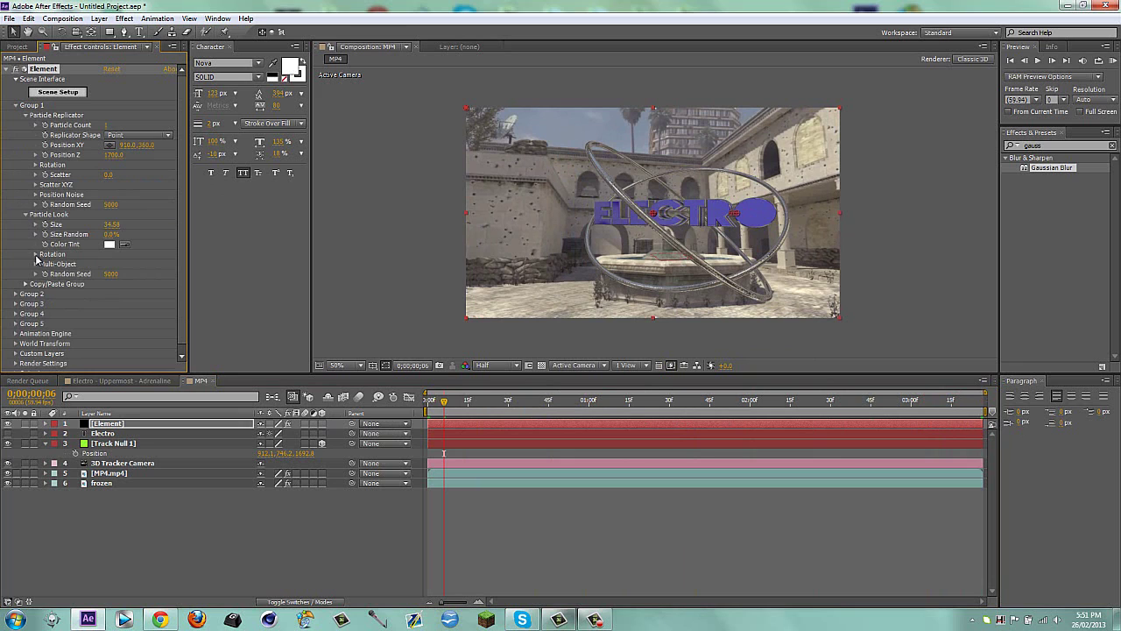
pyautogui.click(36, 263)
pyautogui.click(107, 274)
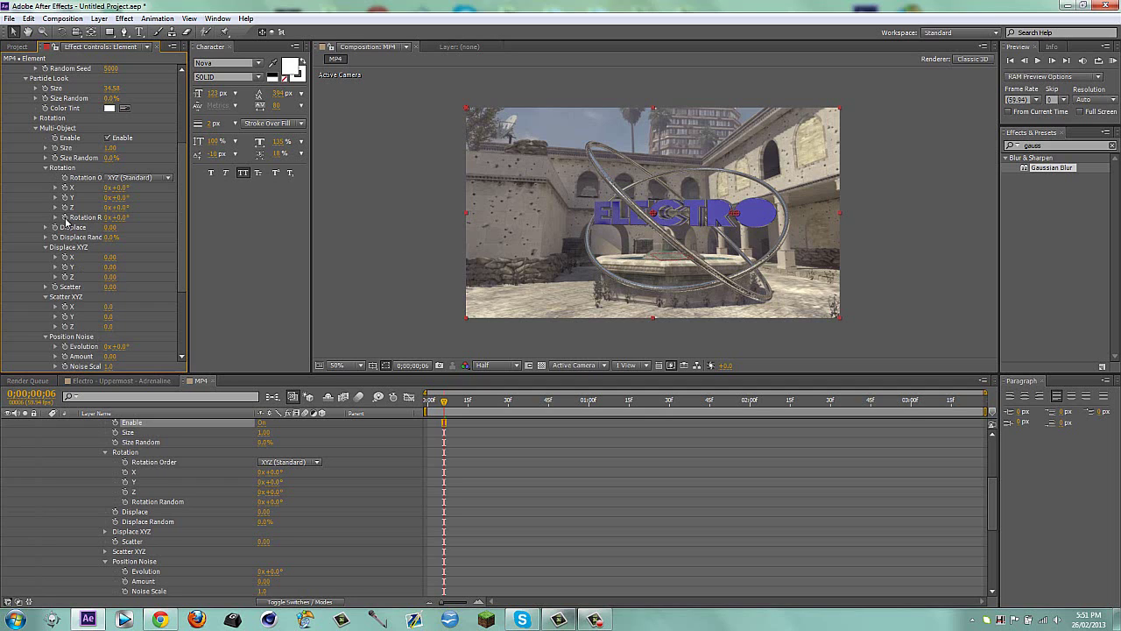
# Enable keyframing for Group 1's Multi-Object Rotation Random, Displace XYZ and Scatter XYZ, and list only the keyframed properties in the timeline
pyautogui.click(64, 217)
pyautogui.click(65, 277)
pyautogui.click(66, 267)
pyautogui.click(66, 257)
pyautogui.click(64, 325)
pyautogui.click(64, 317)
pyautogui.click(64, 307)
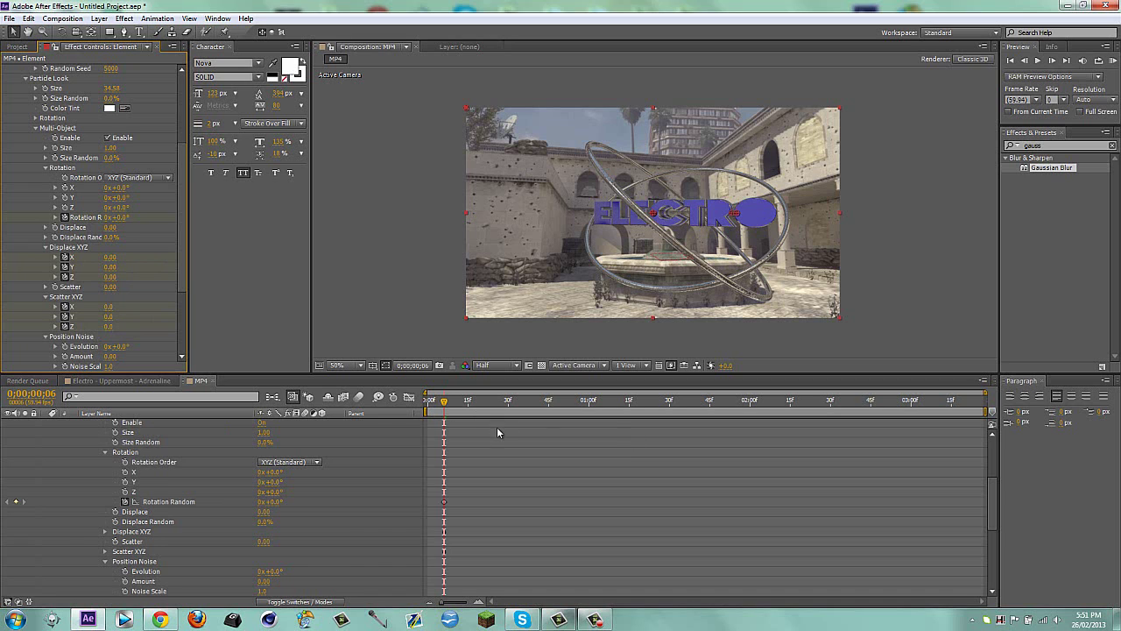
pyautogui.press('u')
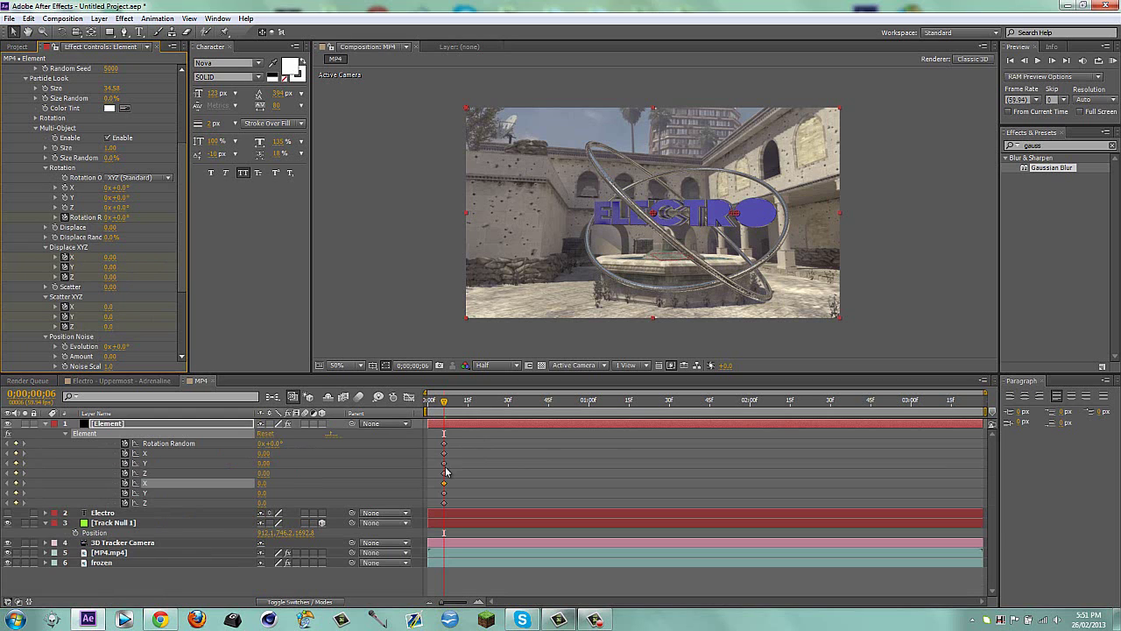
# At 0;00;01;57, add keyframes with unchanged values for Rotation Random, Displace XYZ and Scatter XYZ
pyautogui.click(741, 408)
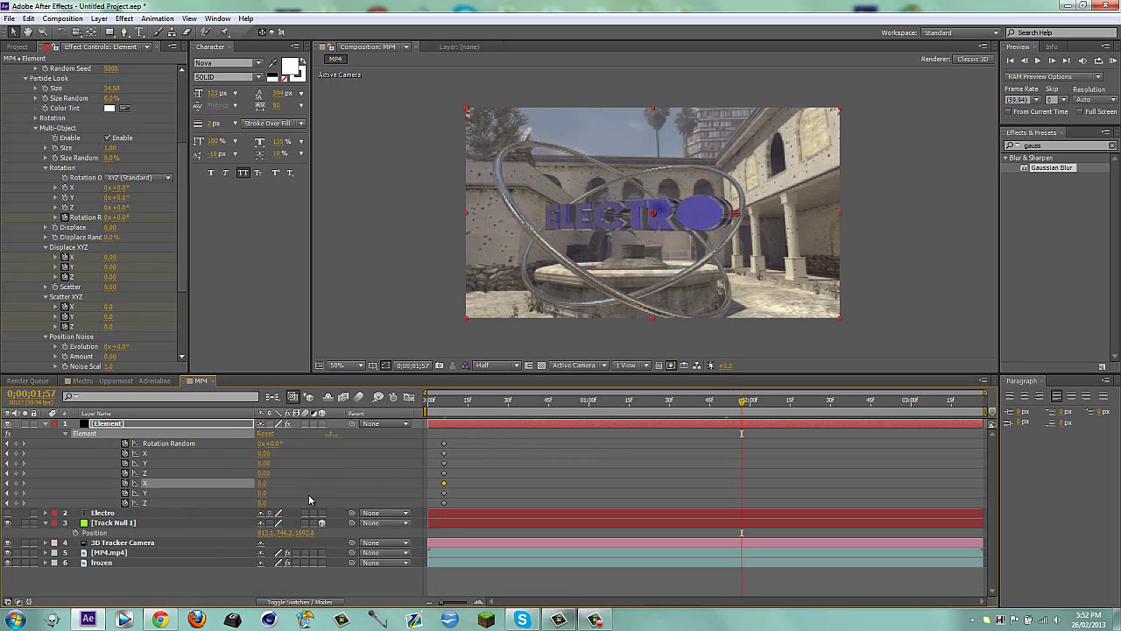
pyautogui.click(16, 443)
pyautogui.click(16, 453)
pyautogui.click(16, 463)
pyautogui.click(15, 473)
pyautogui.click(16, 483)
pyautogui.click(16, 492)
pyautogui.click(15, 503)
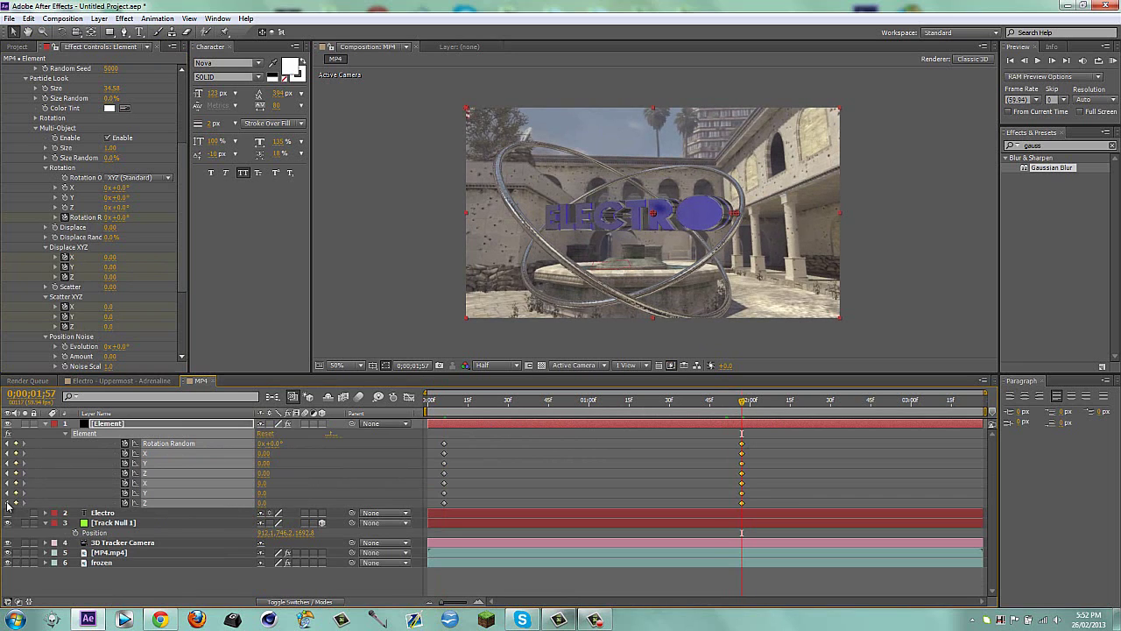
# At the 0;00;00;06 keyframes, set Rotation Random to 56°, Displace Y to 2.42 and Displace Z to 7.33
pyautogui.click(7, 503)
pyautogui.moveTo(273, 445)
pyautogui.mouseDown()
pyautogui.moveTo(311, 448)
pyautogui.moveTo(270, 452)
pyautogui.moveTo(276, 461)
pyautogui.mouseUp()
pyautogui.hotkey('ctrl', 'z')
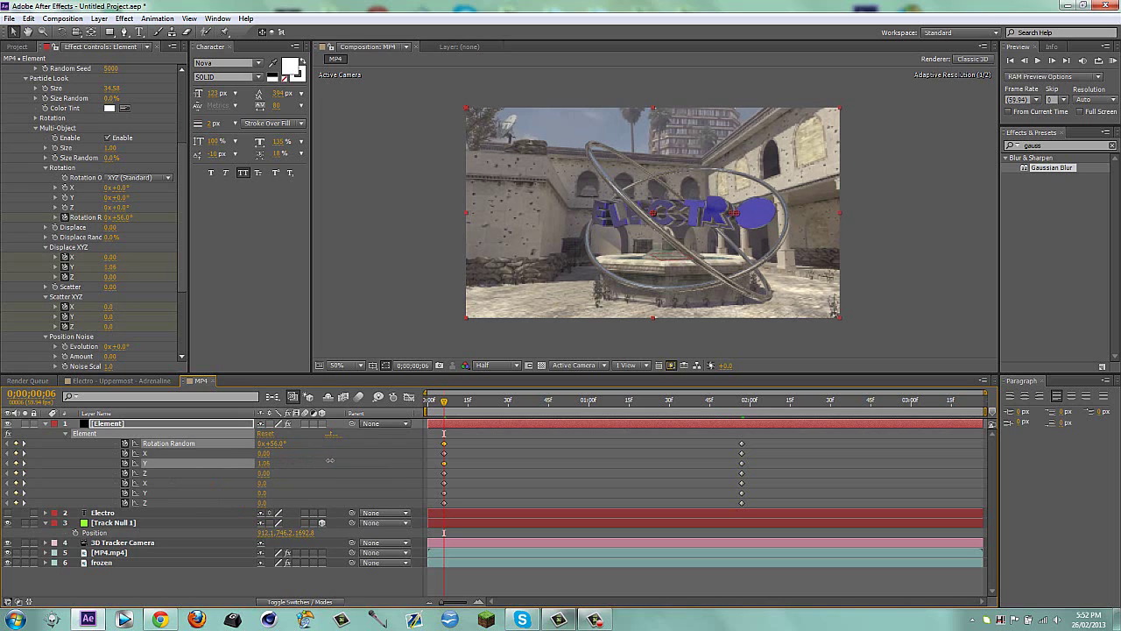
pyautogui.moveTo(410, 465); pyautogui.dragTo(401, 464)
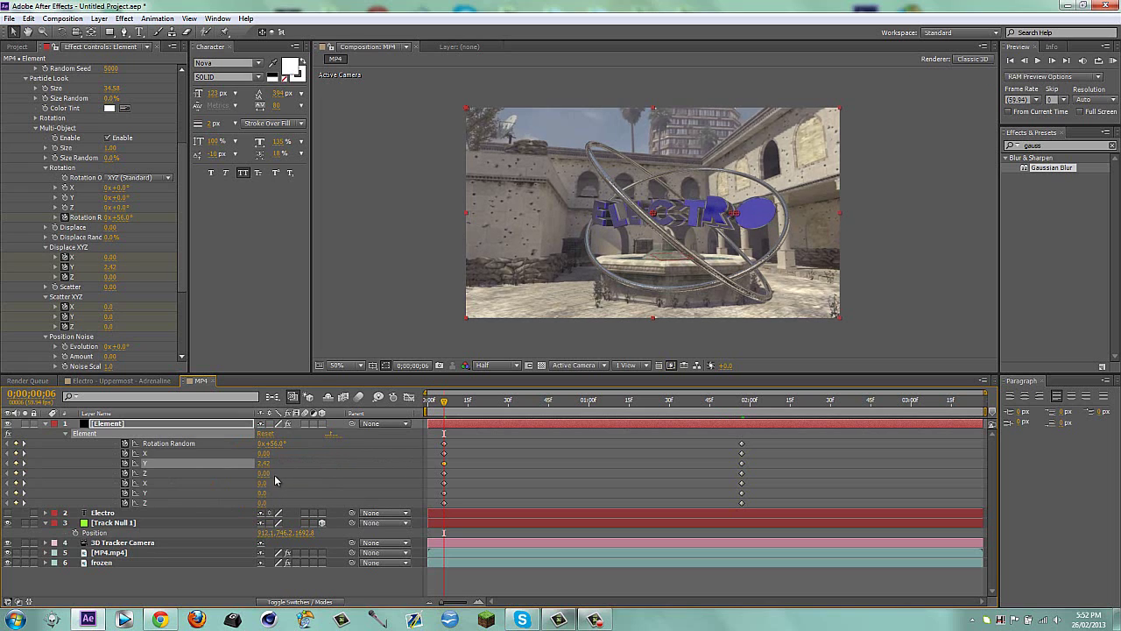
pyautogui.moveTo(263, 474); pyautogui.dragTo(308, 472)
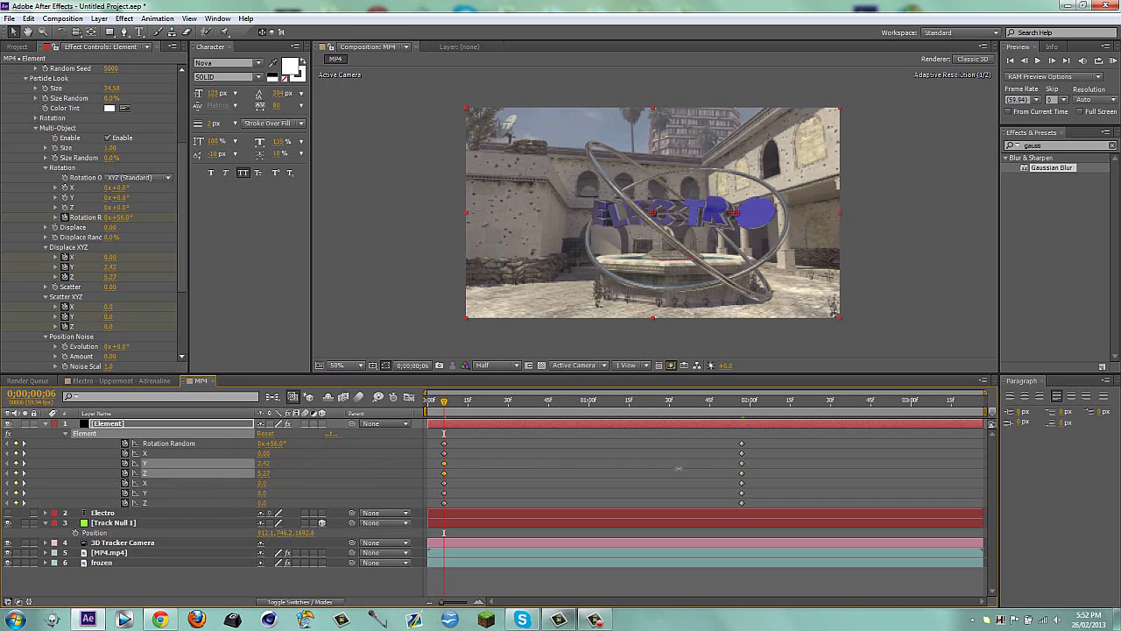
pyautogui.moveTo(672, 468); pyautogui.dragTo(672, 480)
# Set the Multi-Object Scatter at 0;00;00;06 to X 2.7, Y 2.6 and Z 7.5
pyautogui.moveTo(263, 483); pyautogui.dragTo(445, 481)
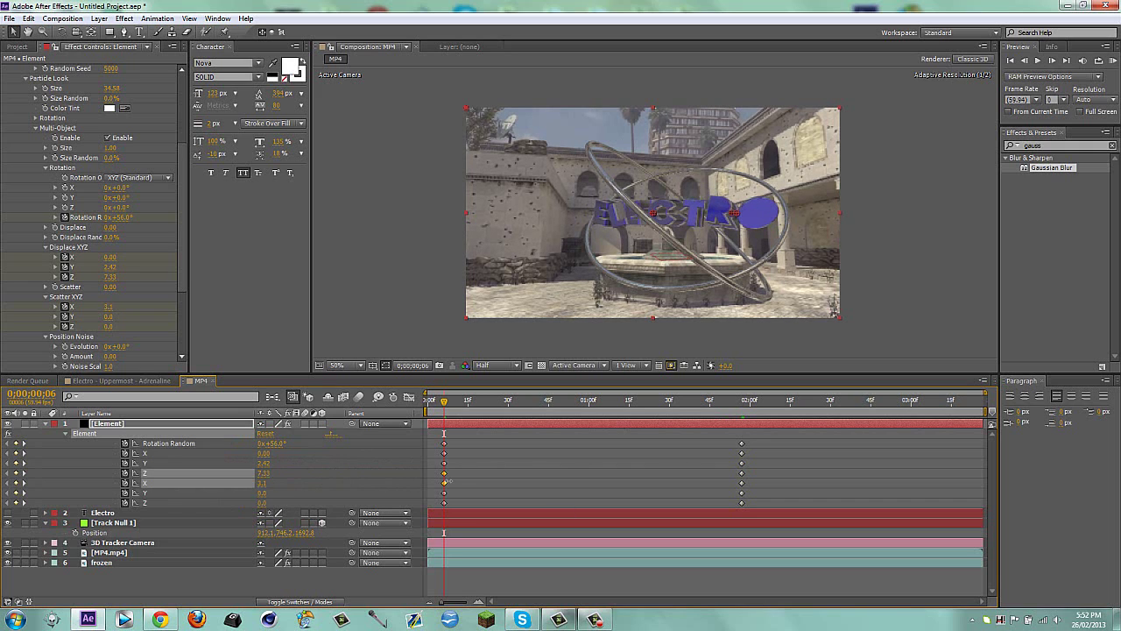
pyautogui.click(265, 495)
pyautogui.moveTo(275, 492); pyautogui.dragTo(396, 479)
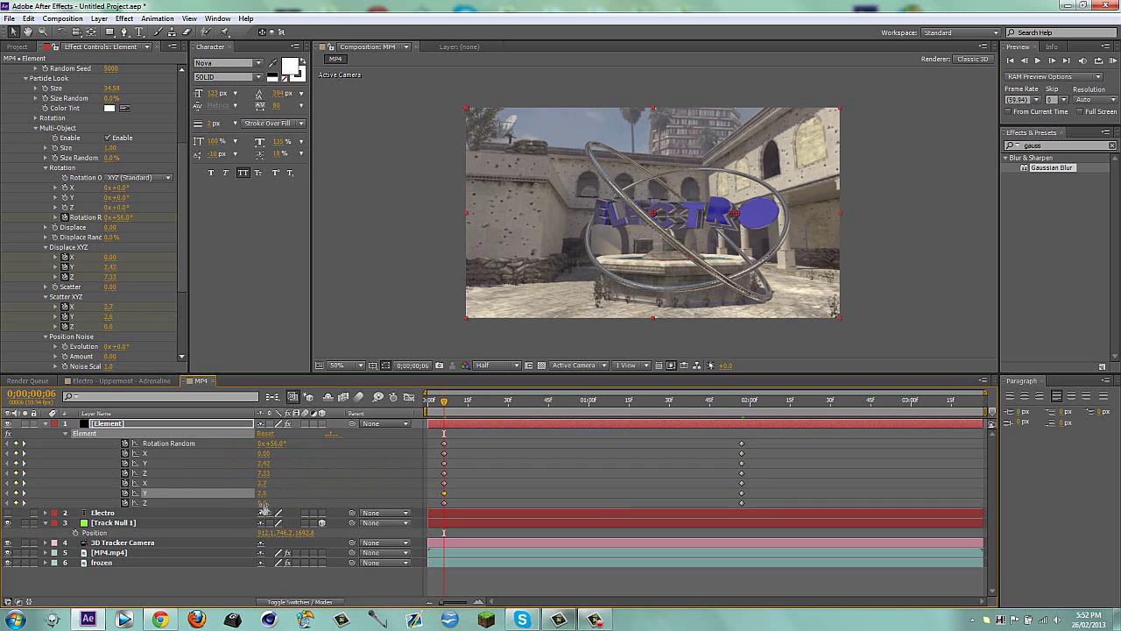
pyautogui.moveTo(263, 509); pyautogui.dragTo(310, 497)
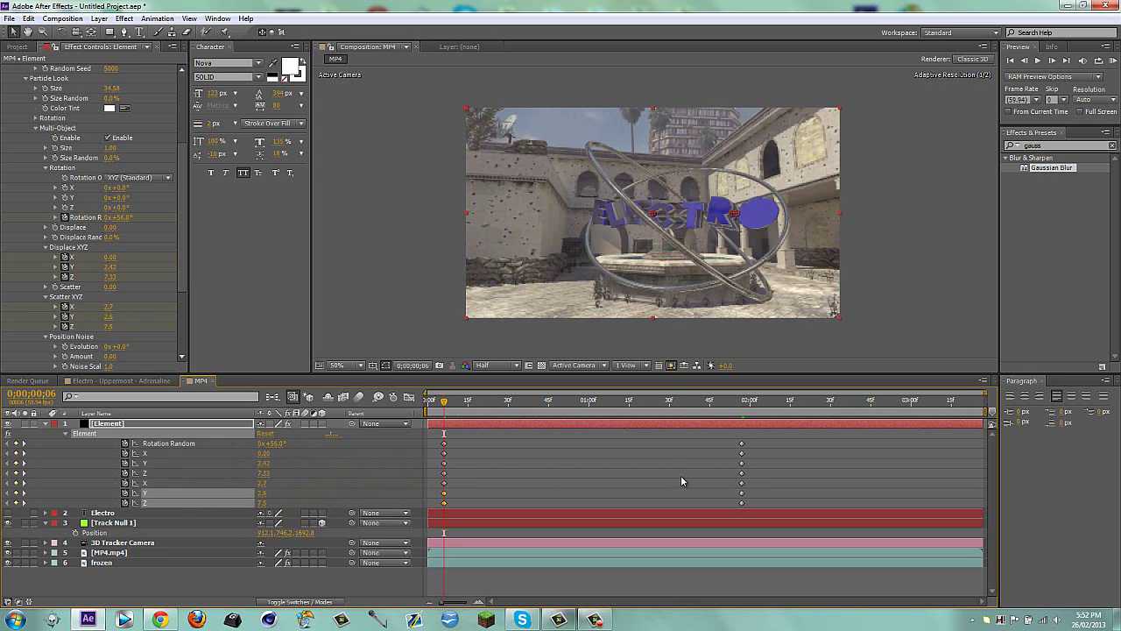
# Remove the keyframes from Group 1's Multi-Object Displace X
pyautogui.press('u')
pyautogui.press('u')
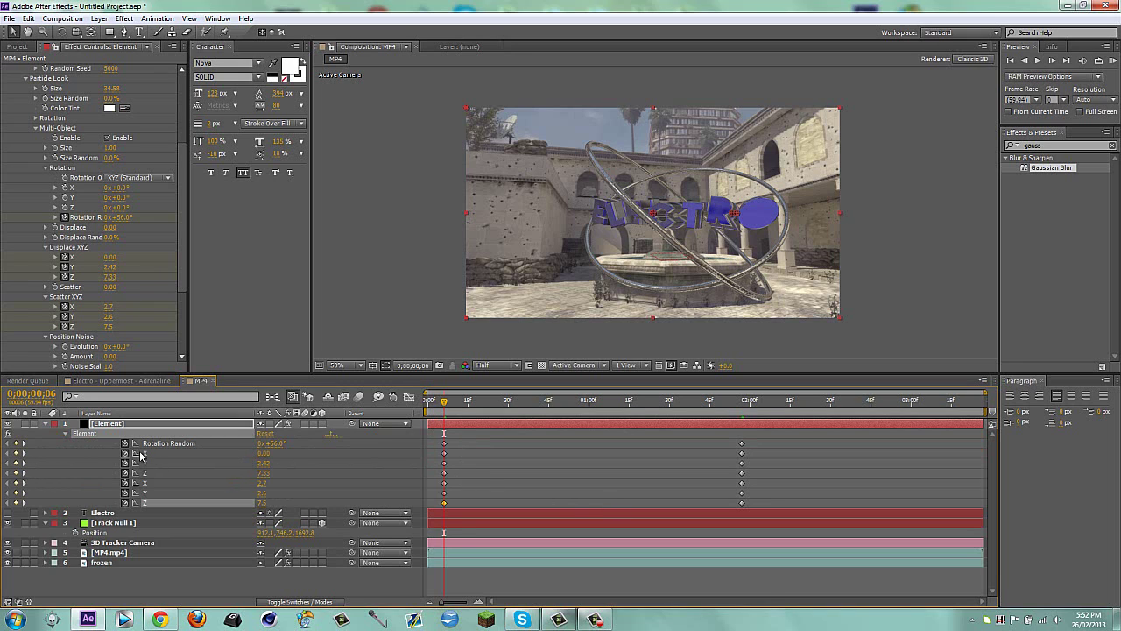
pyautogui.click(125, 453)
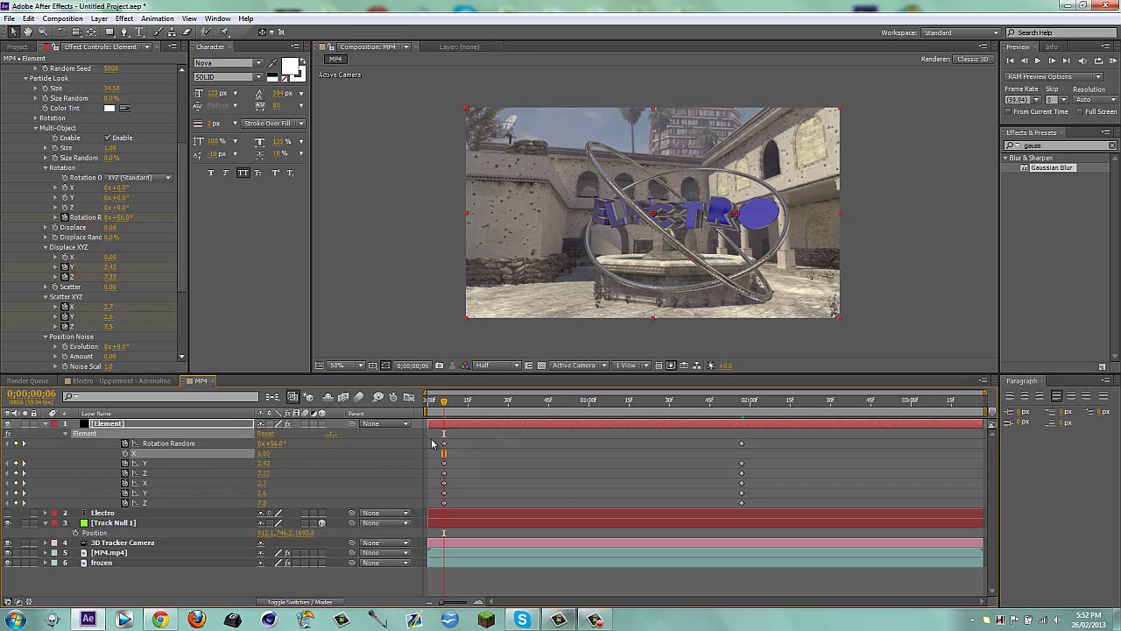
# Show all modified properties of the Element layer in the timeline
pyautogui.press('u')
pyautogui.press('u')
pyautogui.press('u')
pyautogui.press('u')
pyautogui.press('u')
pyautogui.press('u')
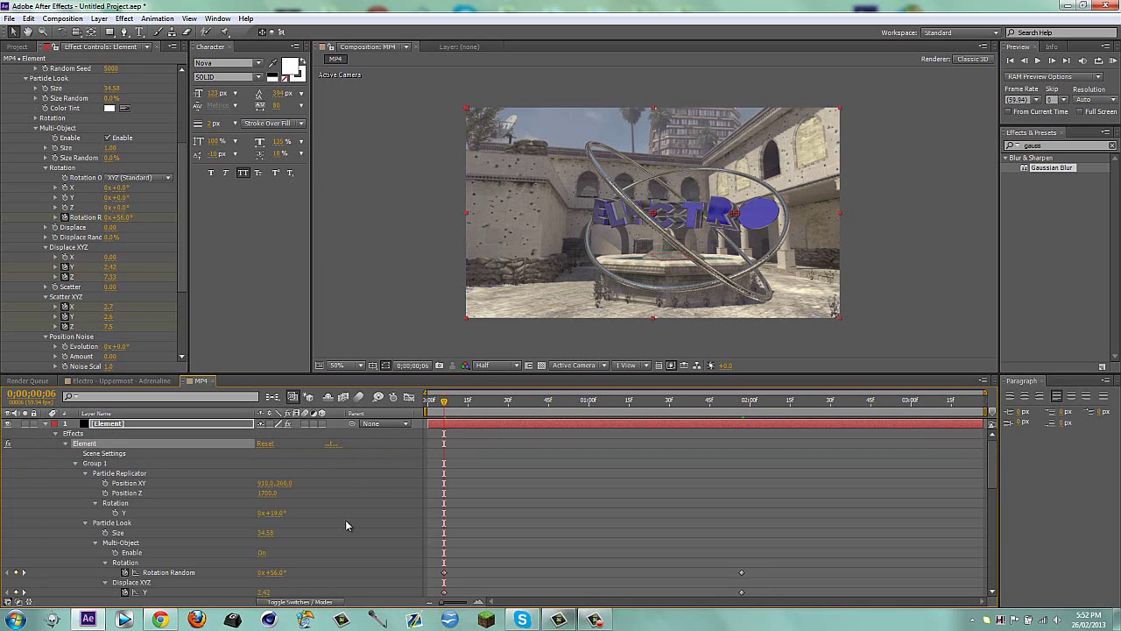
# Show only the Element layer's keyframed properties and apply Easy Ease to all of their keyframes
pyautogui.press('u')
pyautogui.click(246, 546)
pyautogui.press('u')
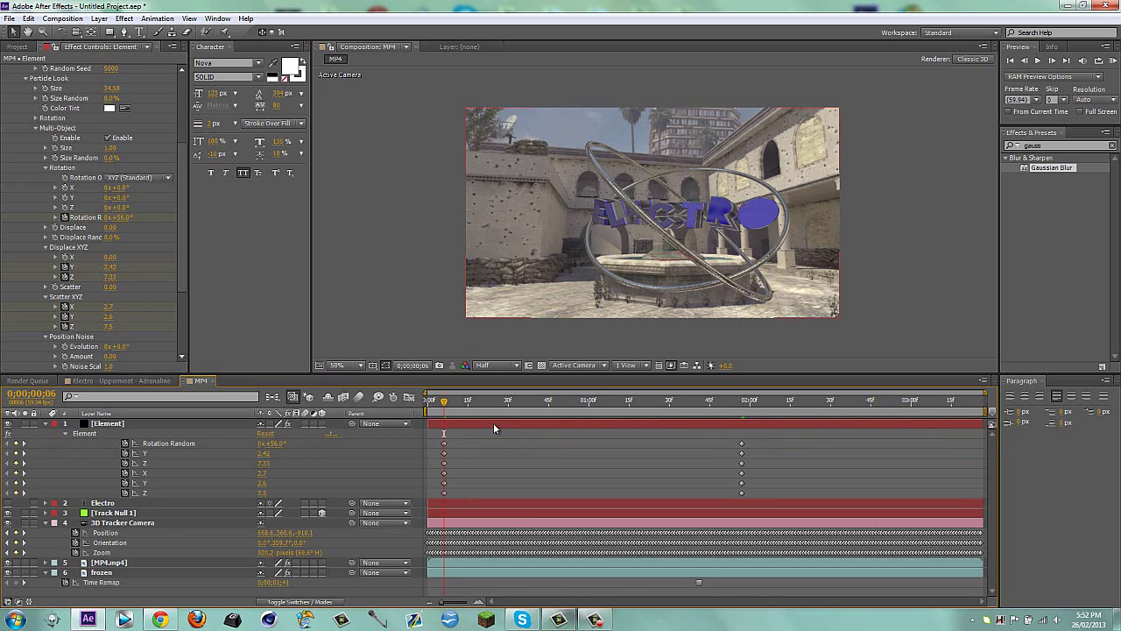
pyautogui.moveTo(441, 435); pyautogui.dragTo(780, 491)
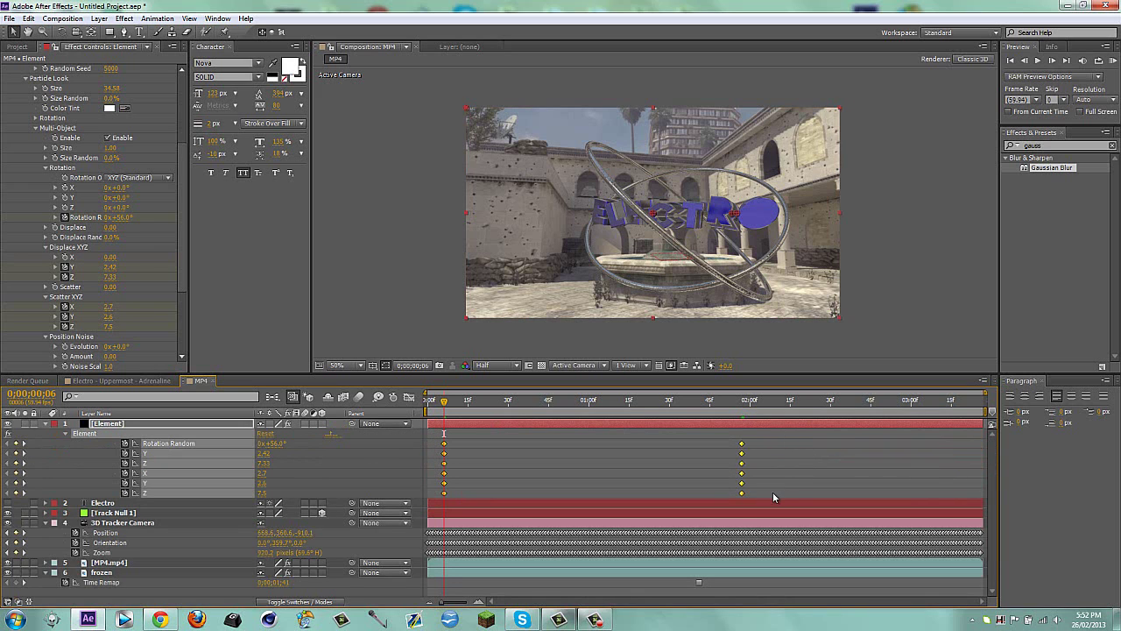
pyautogui.rightClick(742, 444)
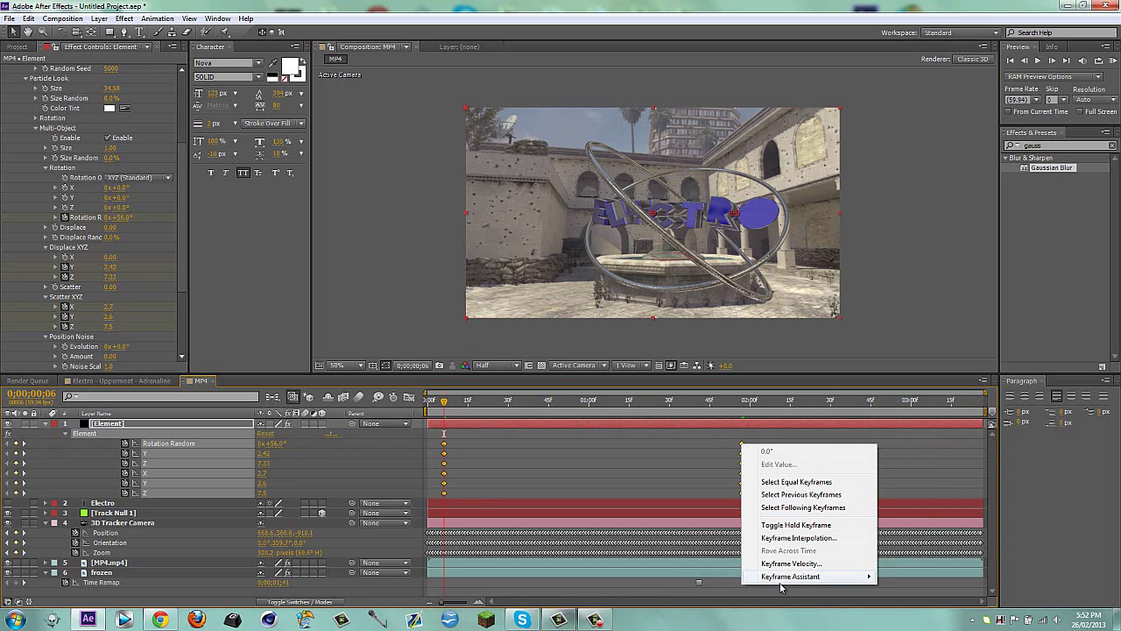
pyautogui.moveTo(781, 580)
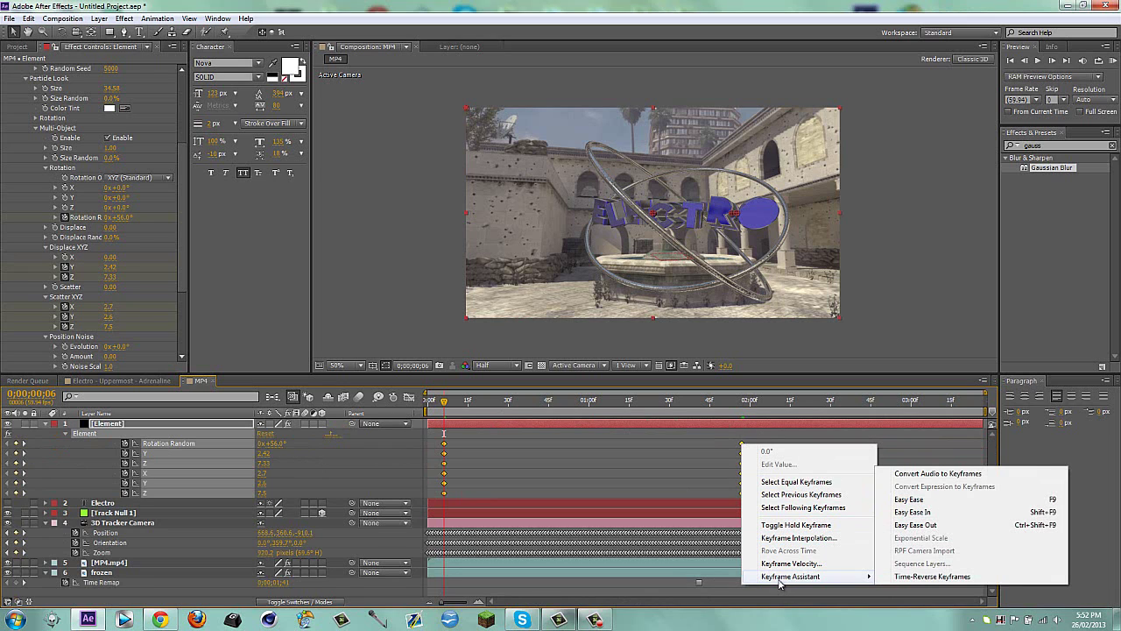
pyautogui.click(919, 502)
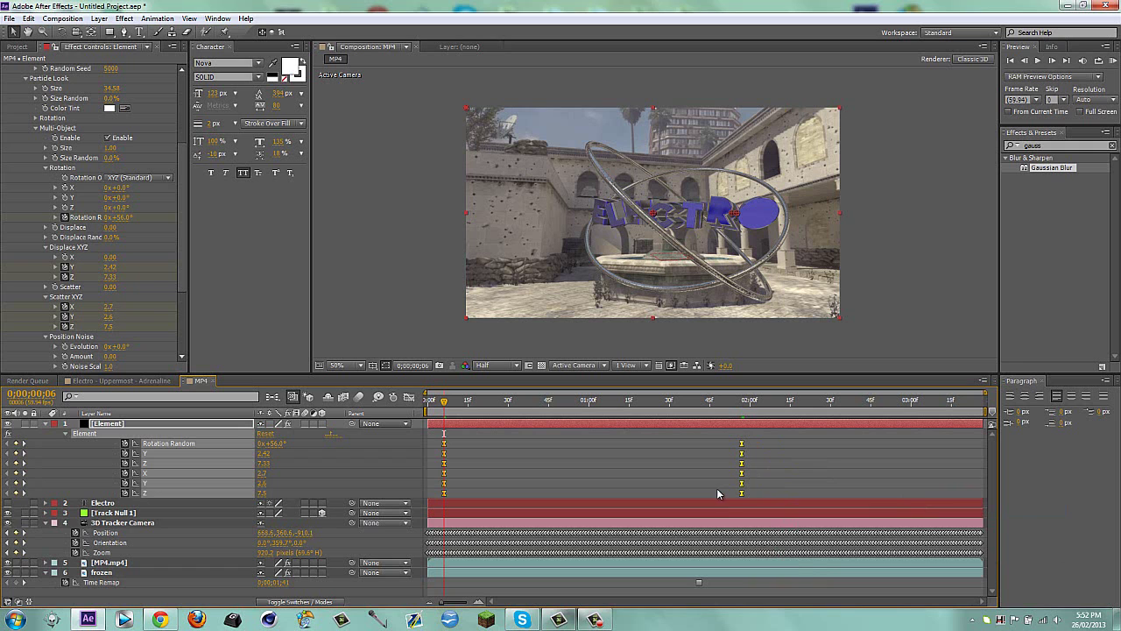
pyautogui.click(558, 619)
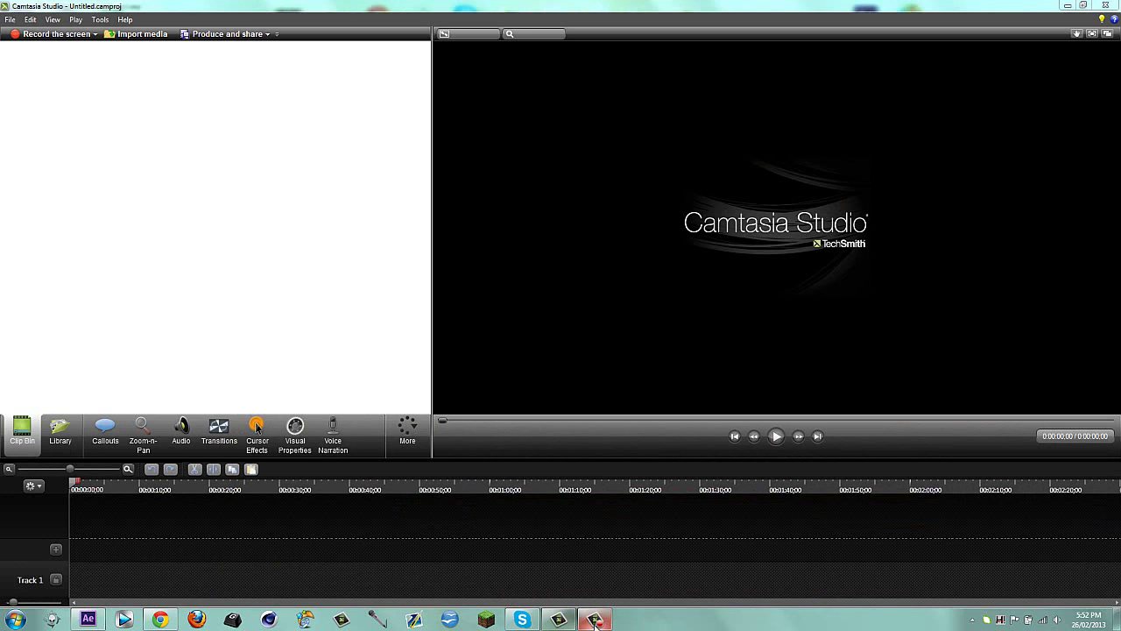
pyautogui.click(87, 619)
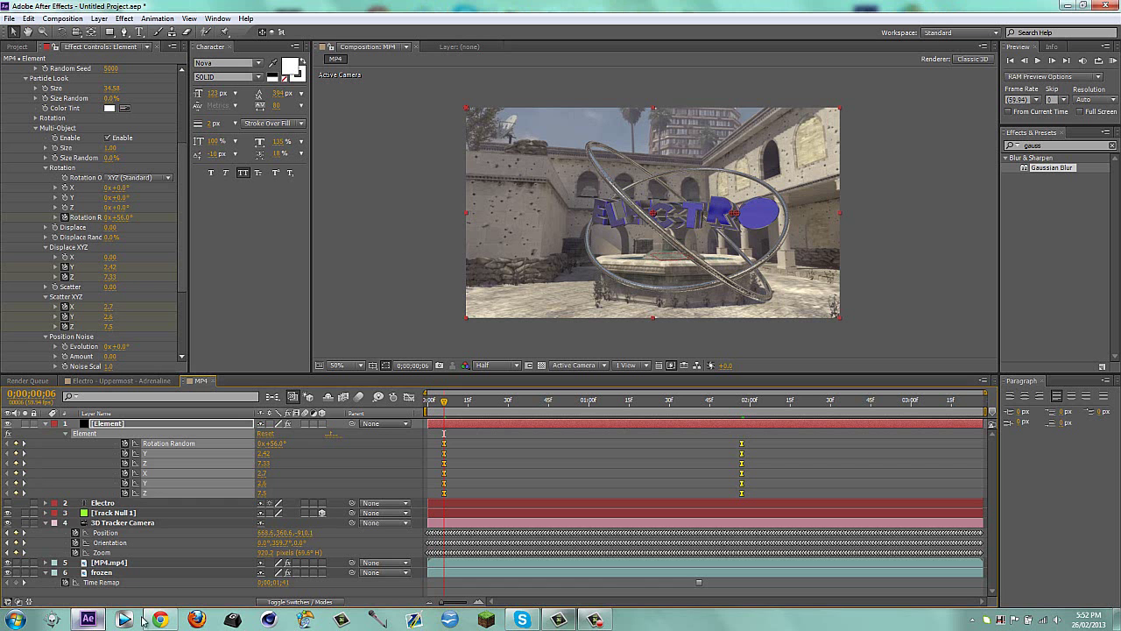
# Collapse the keyframed properties of the 3D Tracker Camera and frozen layers in the timeline
pyautogui.click(493, 523)
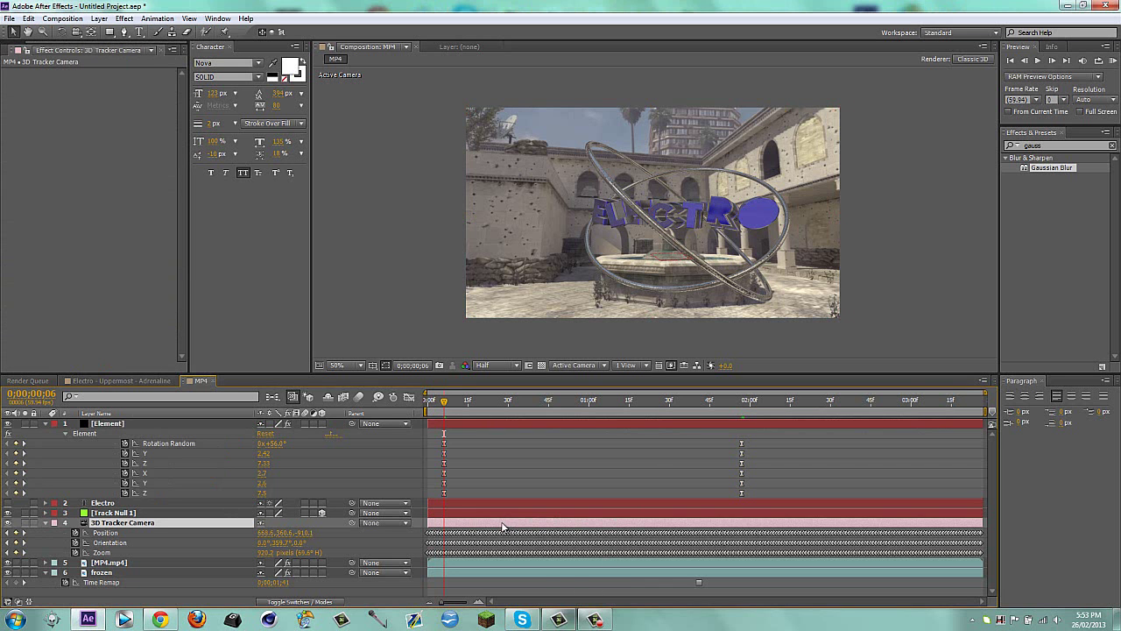
pyautogui.press('u')
pyautogui.click(109, 544)
pyautogui.press('u')
pyautogui.click(291, 575)
# Add a middle keyframe to all six animated Element properties and move these keyframes to 0;00;01;10
pyautogui.click(610, 402)
pyautogui.click(595, 620)
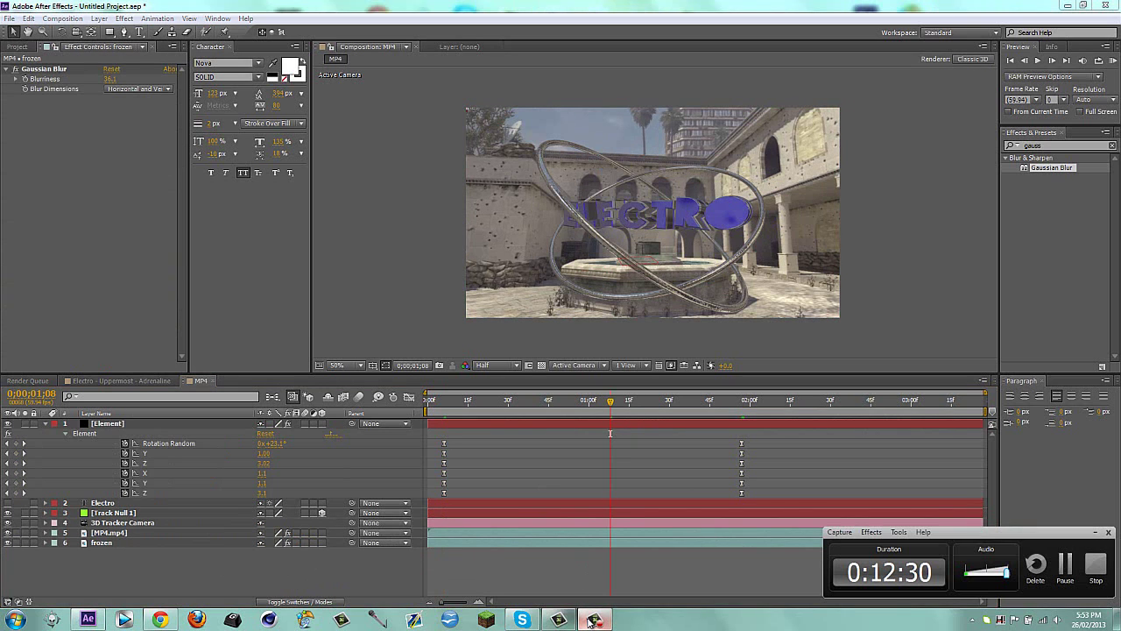
pyautogui.click(584, 619)
pyautogui.moveTo(640, 402); pyautogui.dragTo(691, 405)
pyautogui.moveTo(21, 454); pyautogui.dragTo(16, 494)
pyautogui.moveTo(690, 444); pyautogui.dragTo(616, 446)
# Scrub through the text assembly and collapse the Element layer's keyframed properties
pyautogui.click(441, 412)
pyautogui.moveTo(441, 413); pyautogui.dragTo(761, 401)
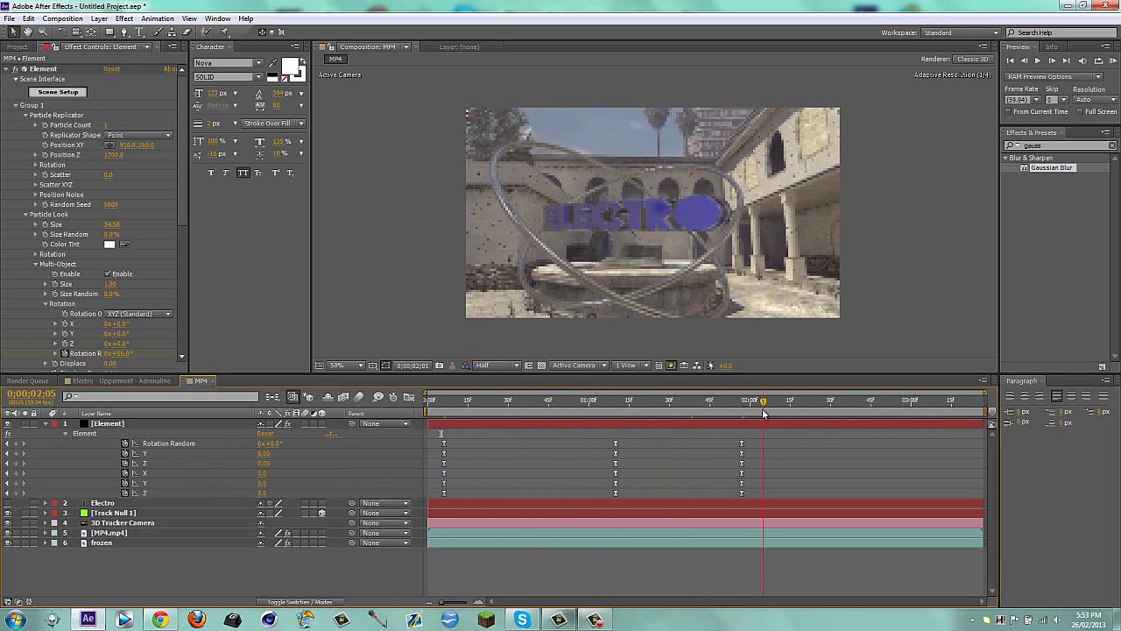
pyautogui.moveTo(492, 424); pyautogui.dragTo(495, 423)
pyautogui.press('u')
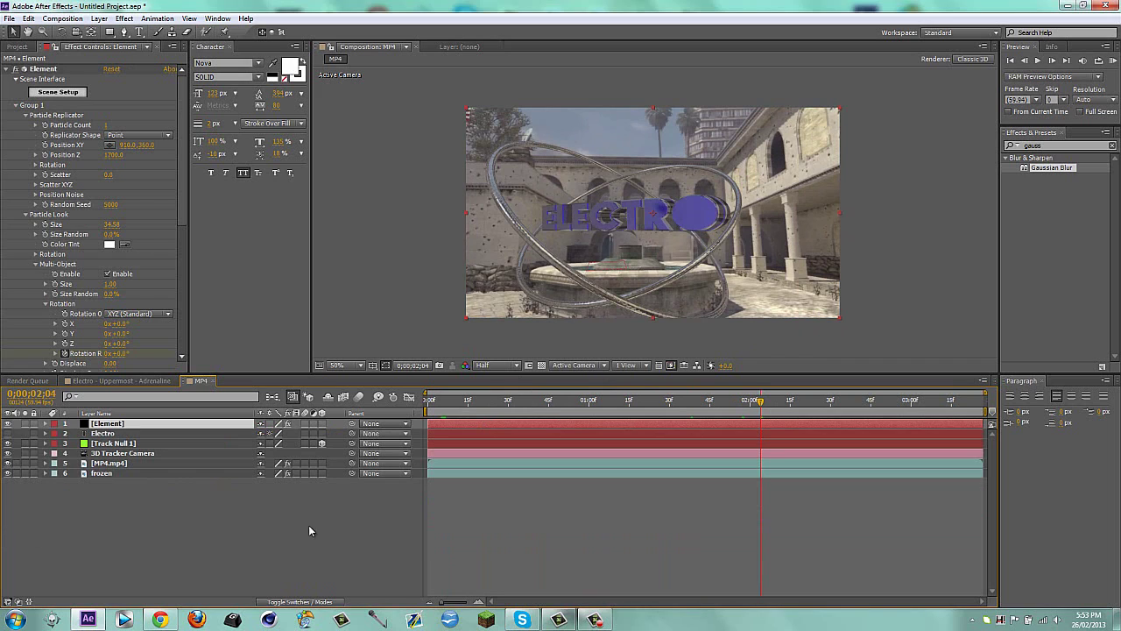
pyautogui.click(310, 524)
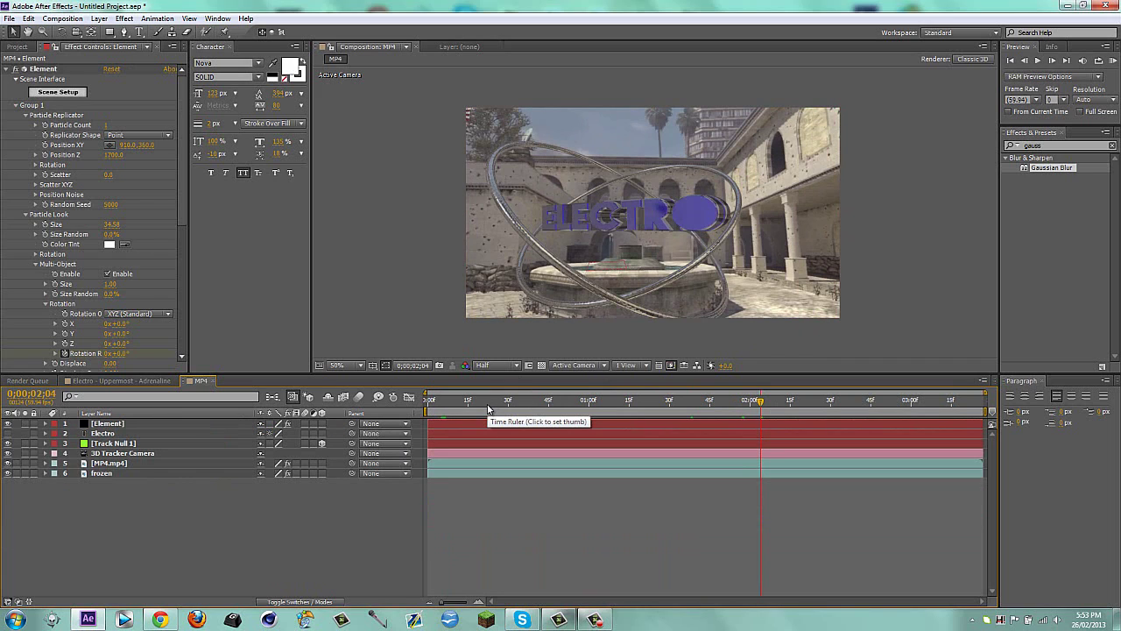
# Create an adjustment layer above all others and rename it LIGHT RAYS
pyautogui.hotkey('ctrl', 'alt', 'y')
pyautogui.press('Return')
pyautogui.write('LIGHT RAY')
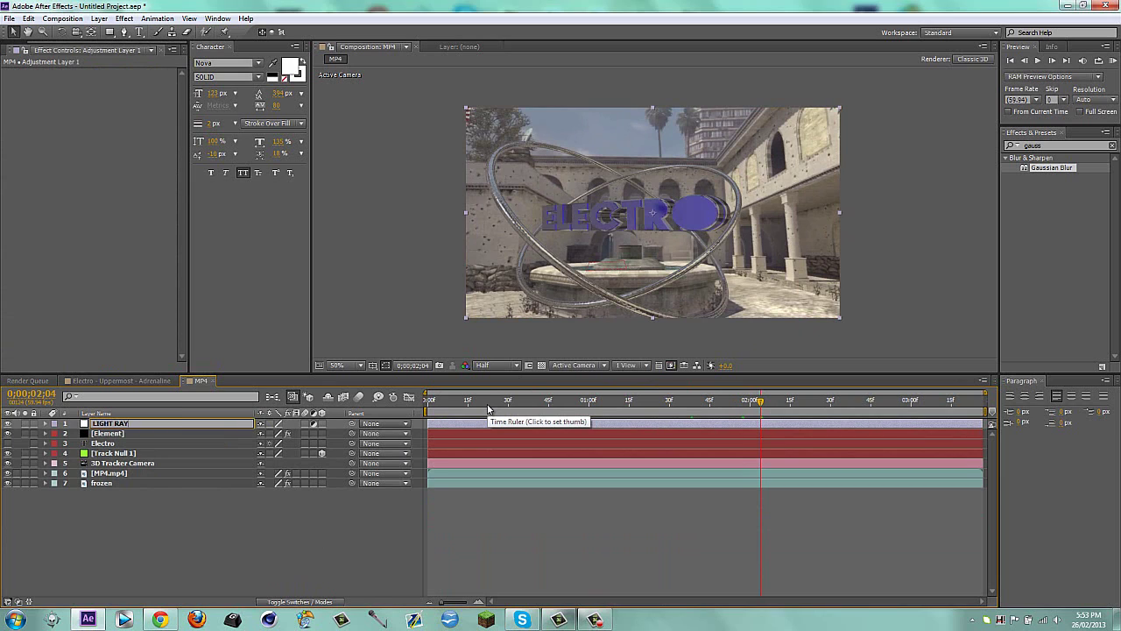
pyautogui.write('S')
pyautogui.press('Return')
# Find the CC Light Rays effect and apply it to the LIGHT RAYS layer
pyautogui.click(1055, 145)
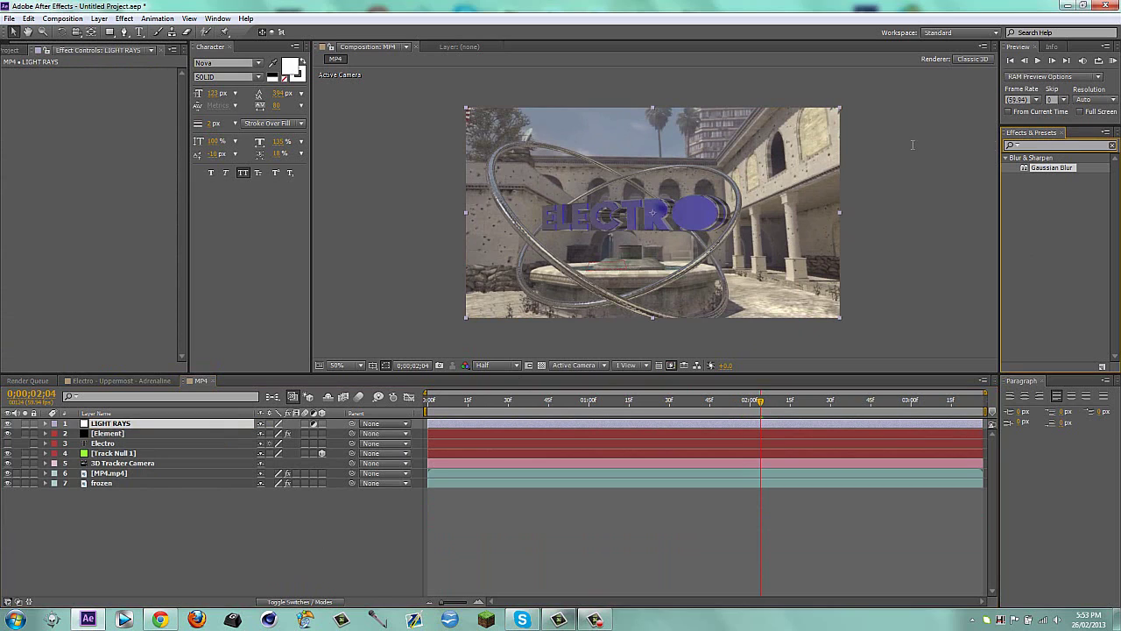
pyautogui.write('cc light')
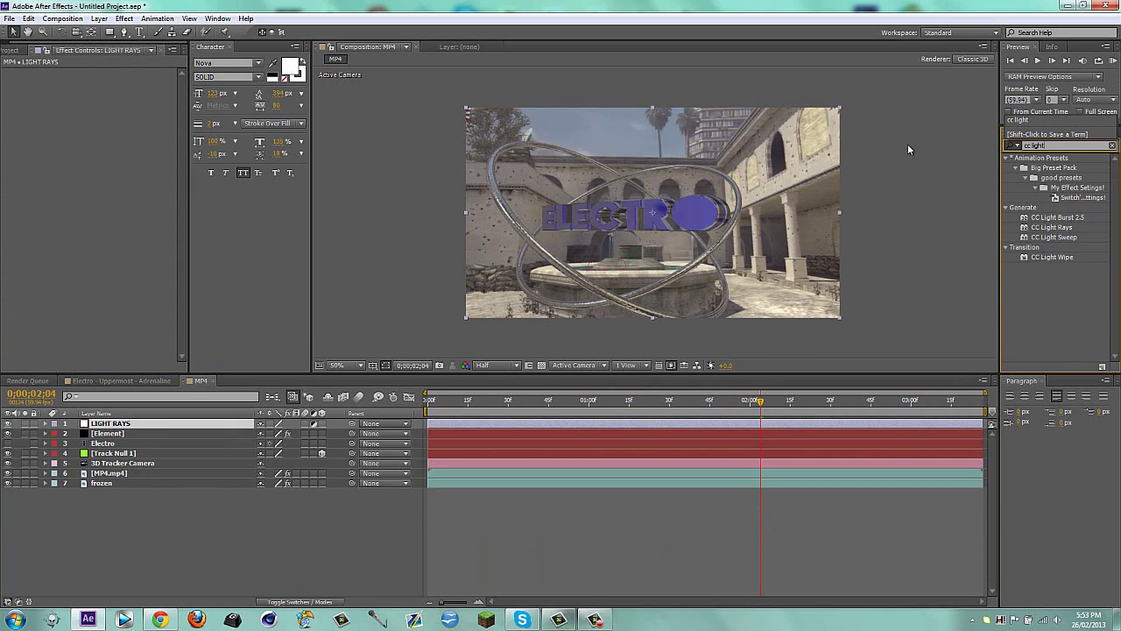
pyautogui.moveTo(1051, 226); pyautogui.dragTo(655, 221)
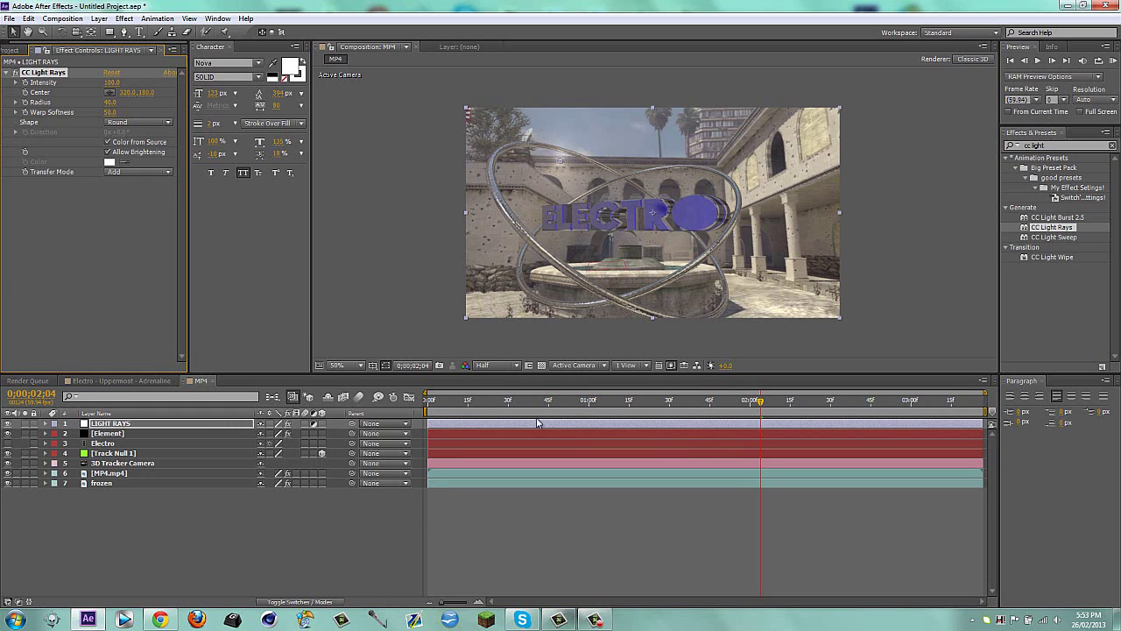
# Trim the start of the LIGHT RAYS layer to the Element layer's middle keyframes at 0;00;01;10
pyautogui.click(585, 403)
pyautogui.click(625, 432)
pyautogui.press('u')
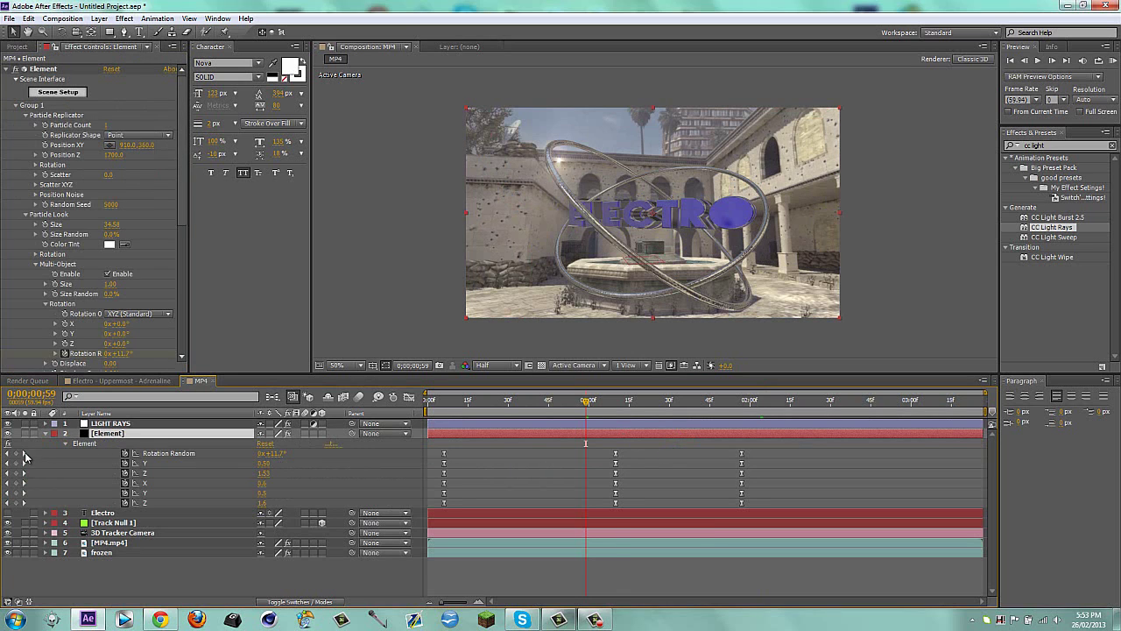
pyautogui.press('k')
pyautogui.click(580, 426)
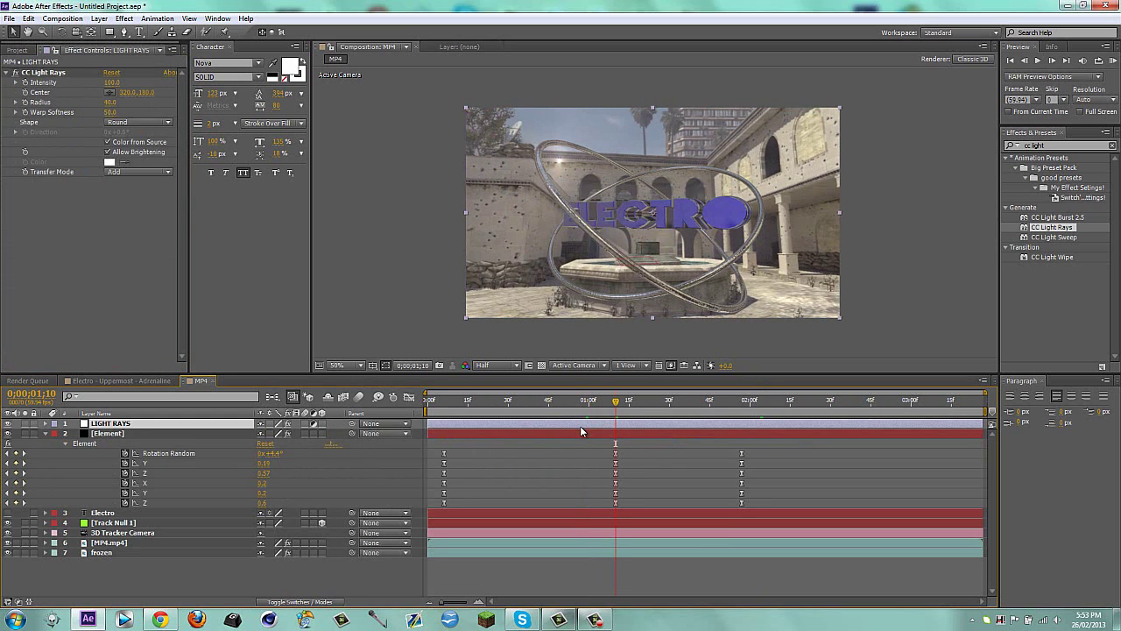
pyautogui.hotkey('alt', '[')
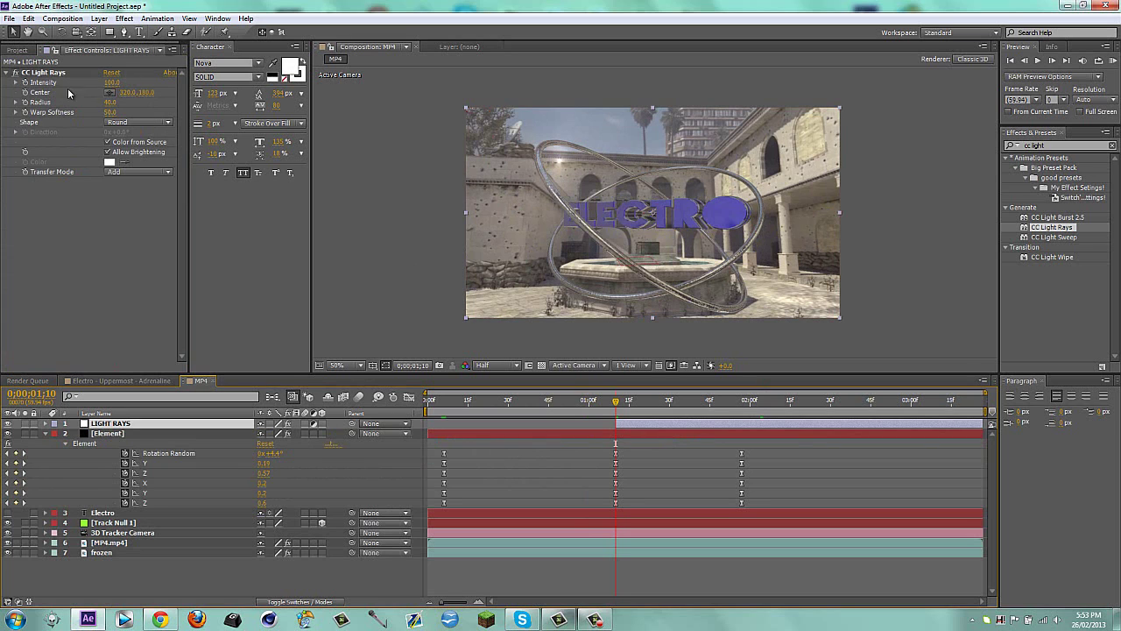
# Place the CC Light Rays Center on the first letter E and keyframe it at 0;00;01;10
pyautogui.click(109, 92)
pyautogui.click(573, 218)
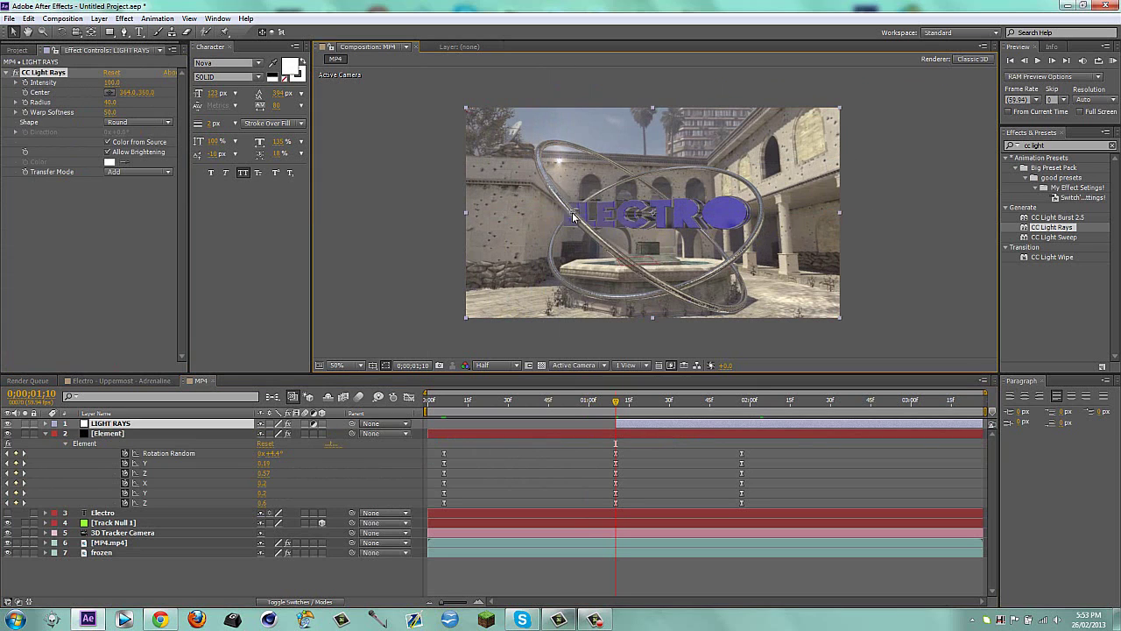
pyautogui.moveTo(574, 217)
pyautogui.mouseDown()
pyautogui.moveTo(574, 202)
pyautogui.moveTo(572, 213)
pyautogui.mouseUp()
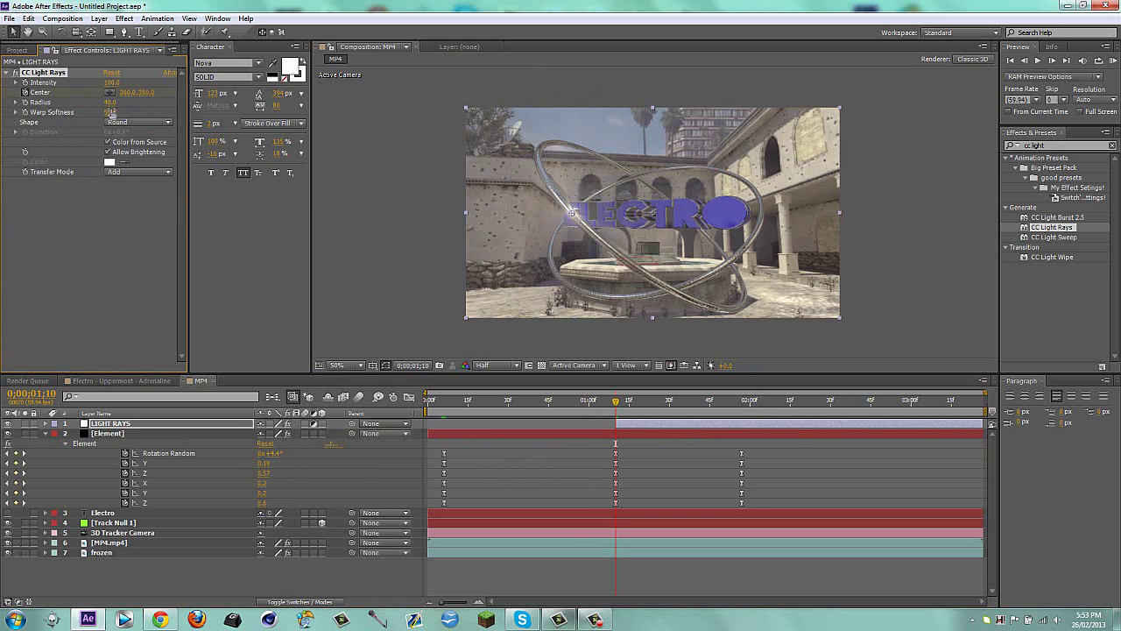
# Set the CC Light Rays Radius to 60 and Intensity to 150
pyautogui.moveTo(110, 103); pyautogui.dragTo(167, 97)
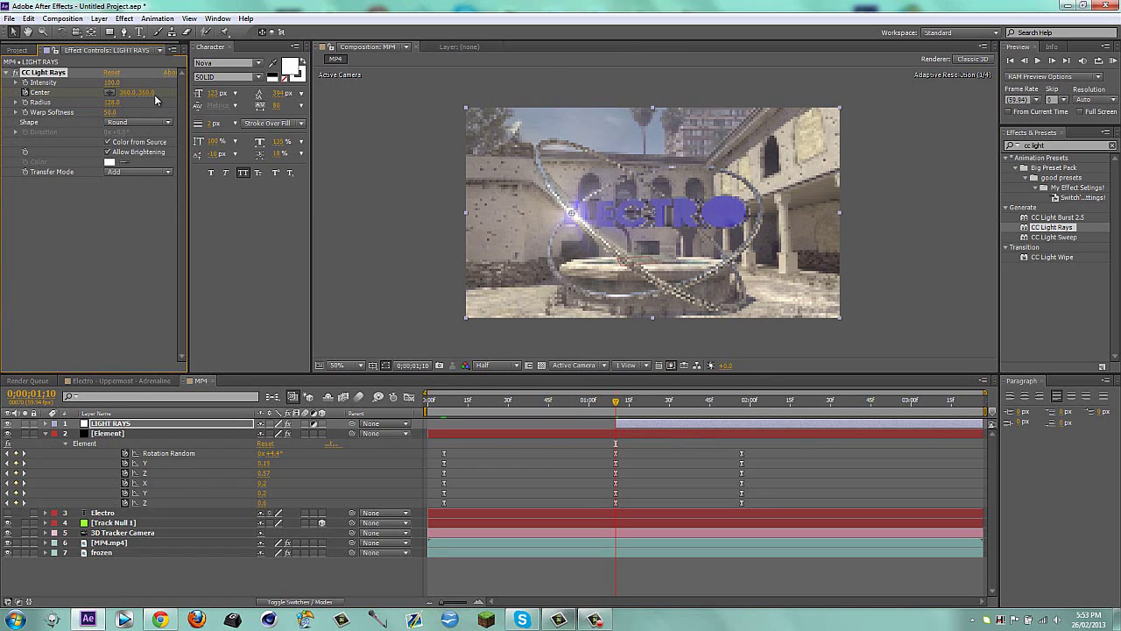
pyautogui.hotkey('ctrl', 'z')
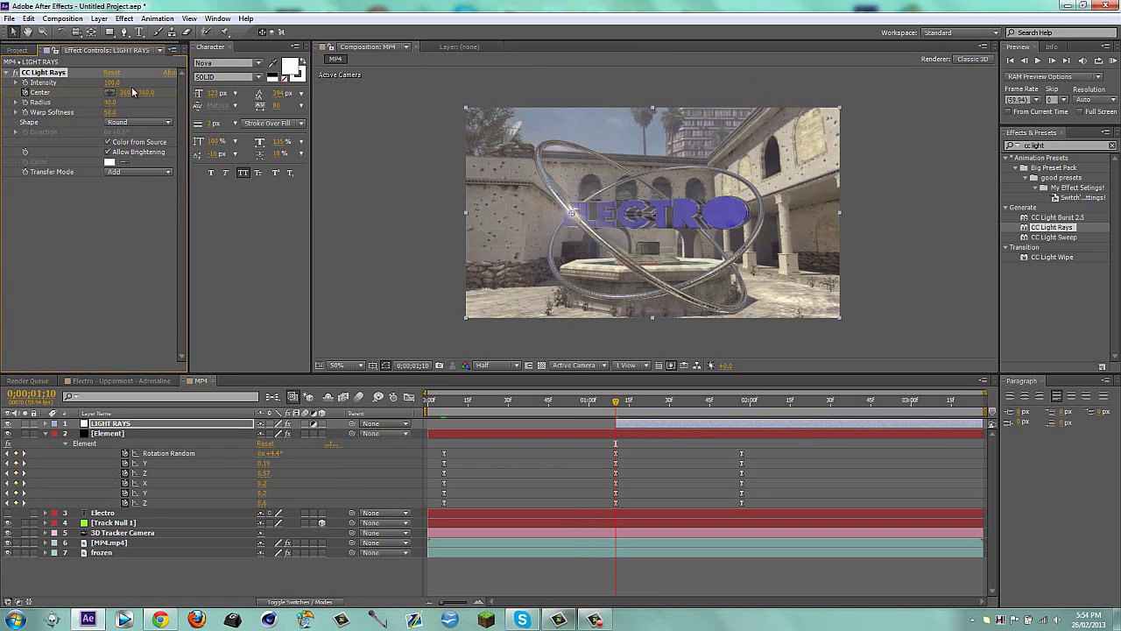
pyautogui.click(111, 103)
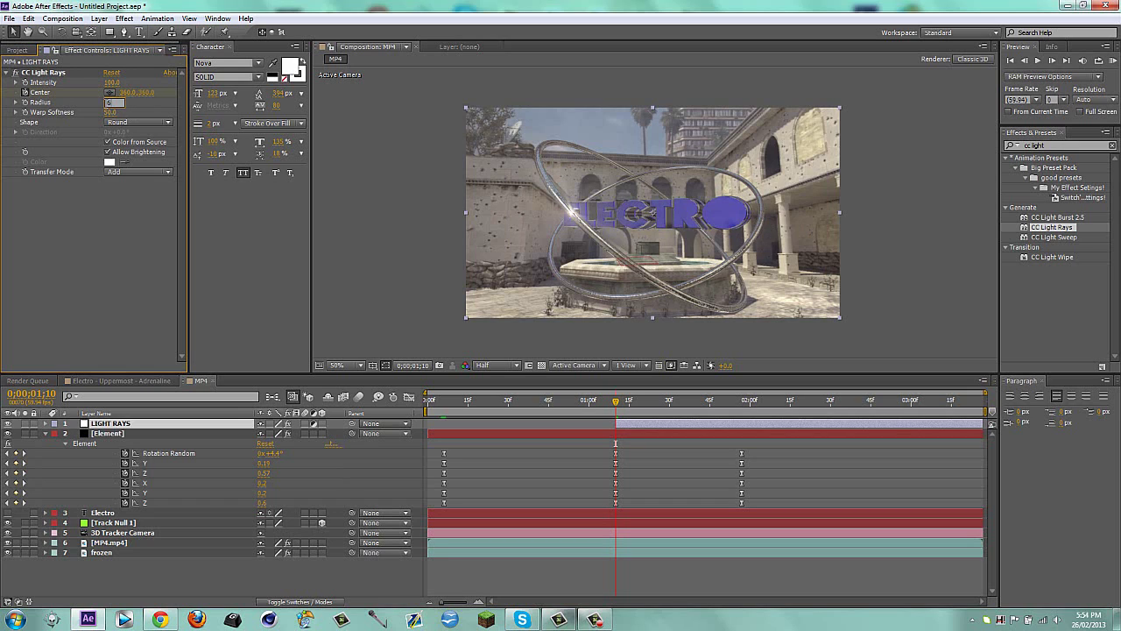
pyautogui.write('6')
pyautogui.press('Return')
pyautogui.click(112, 82)
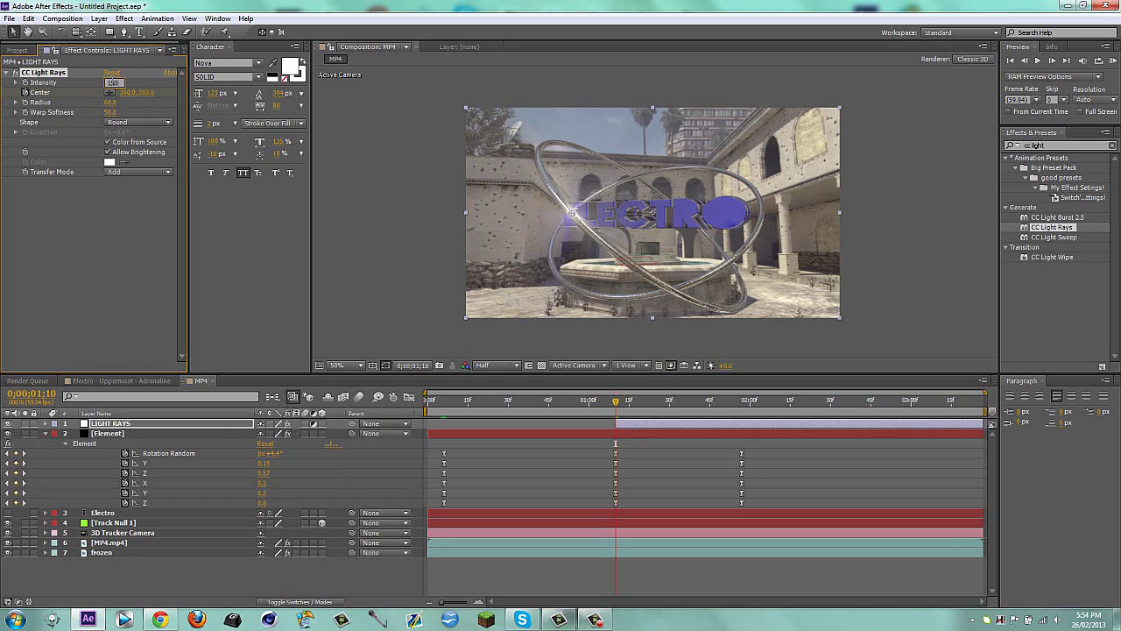
pyautogui.press('Return')
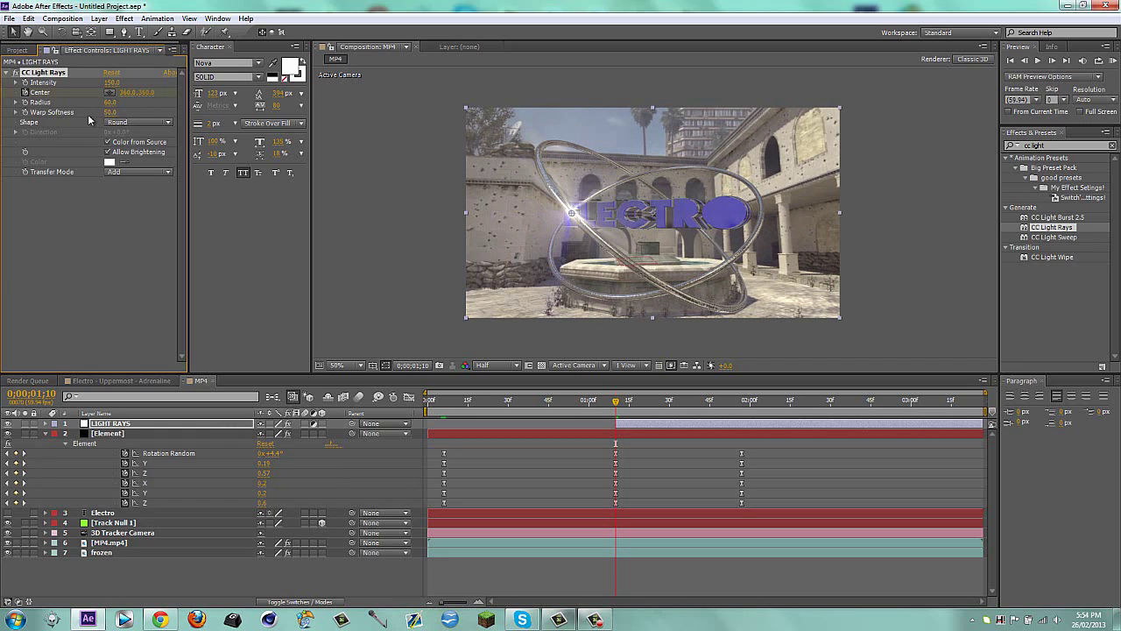
pyautogui.click(132, 123)
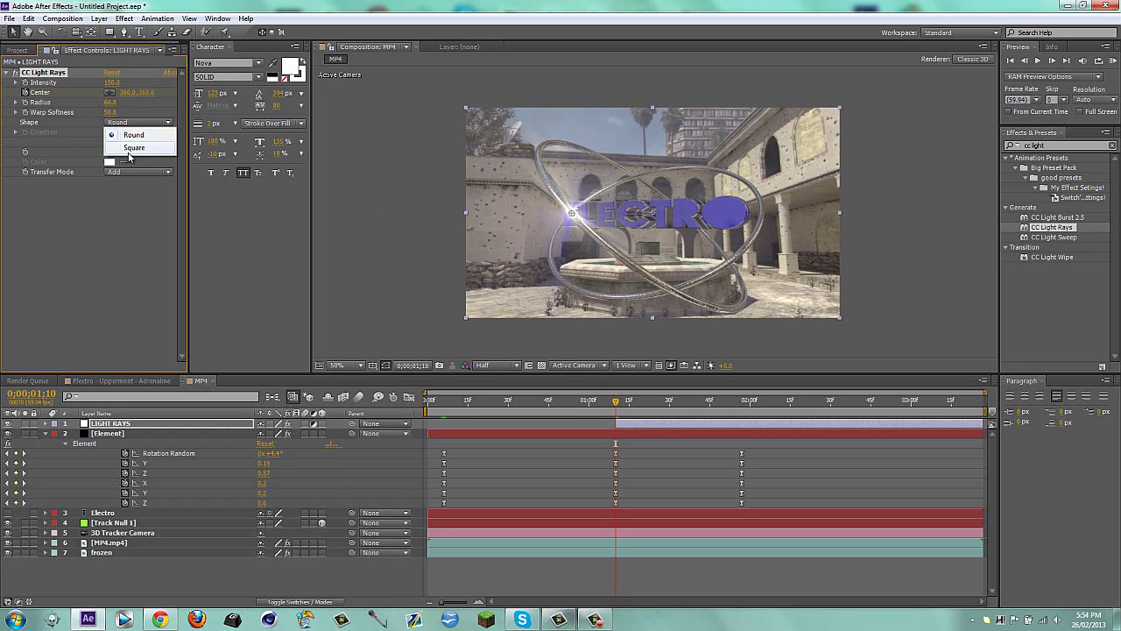
pyautogui.click(108, 196)
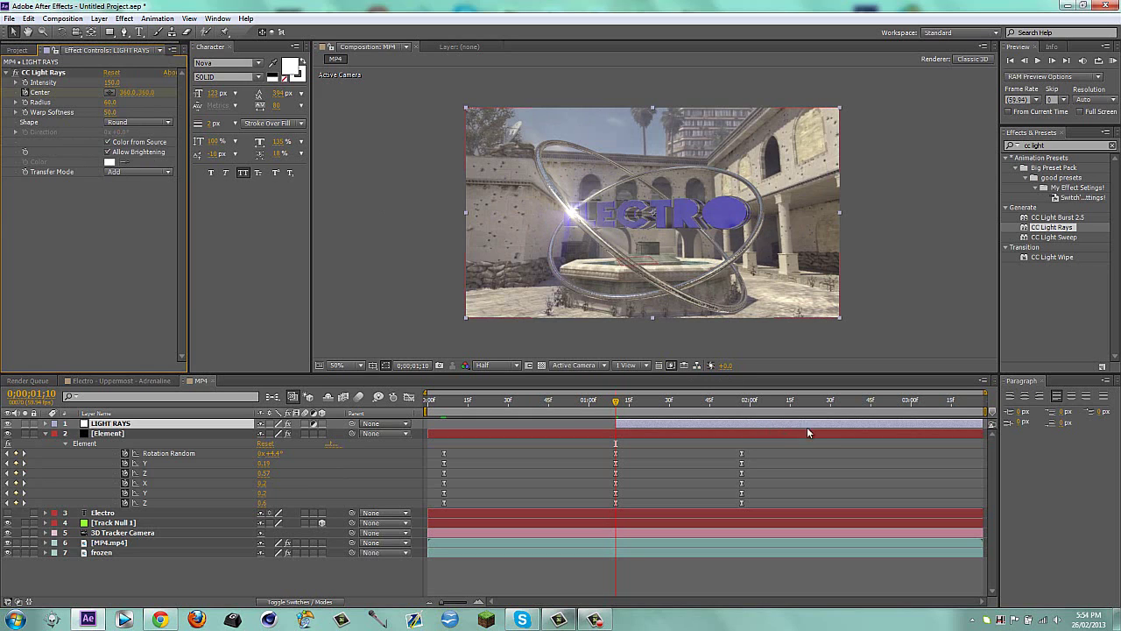
# At 0;00;02;25, move the CC Light Rays Center onto the letter O at 746, 348
pyautogui.click(817, 403)
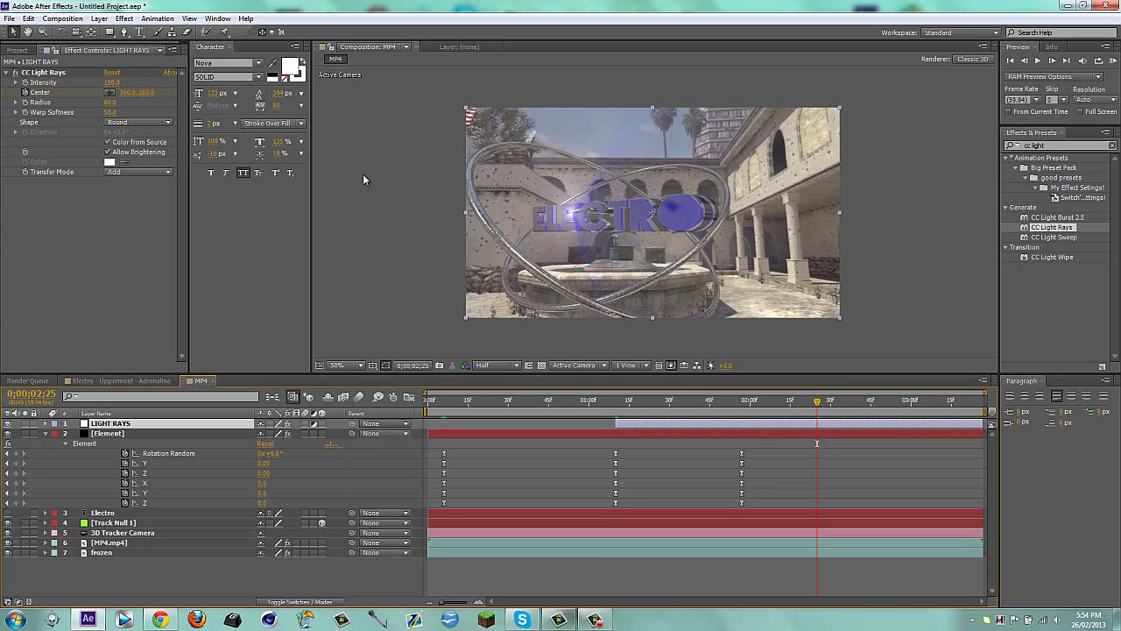
pyautogui.click(38, 72)
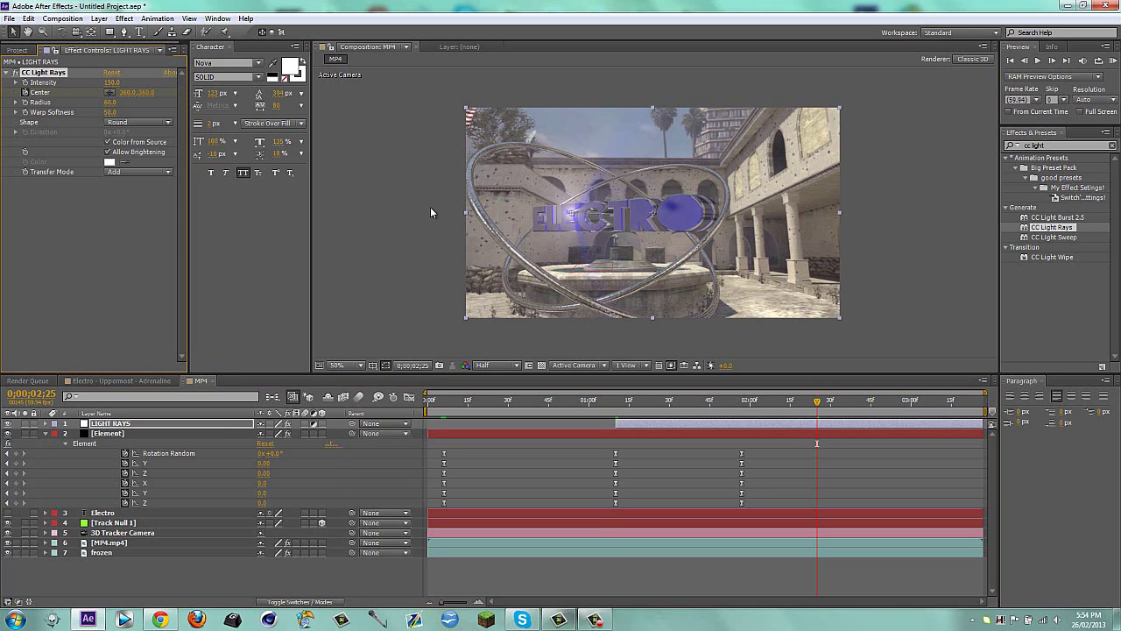
pyautogui.moveTo(574, 215); pyautogui.dragTo(684, 210)
# Reveal the LIGHT RAYS layer's Center keyframes, hide the Element layer's properties, and go to 0;00;02;26
pyautogui.moveTo(712, 399); pyautogui.dragTo(819, 403)
pyautogui.press('u')
pyautogui.hotkey('ctrl', 'Down')
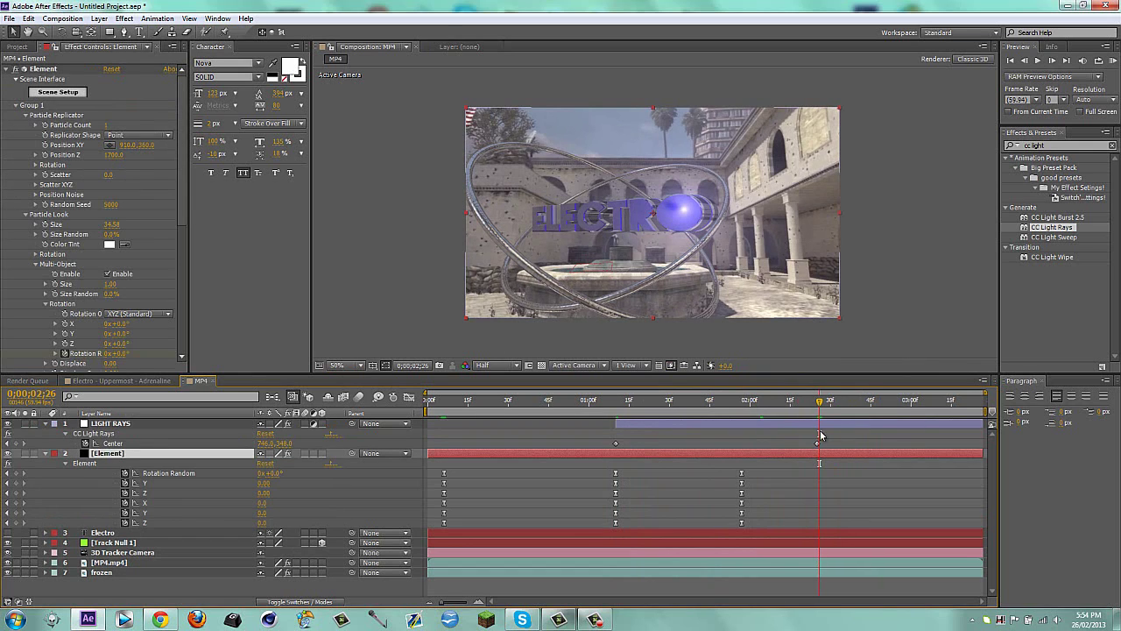
pyautogui.press('pageup')
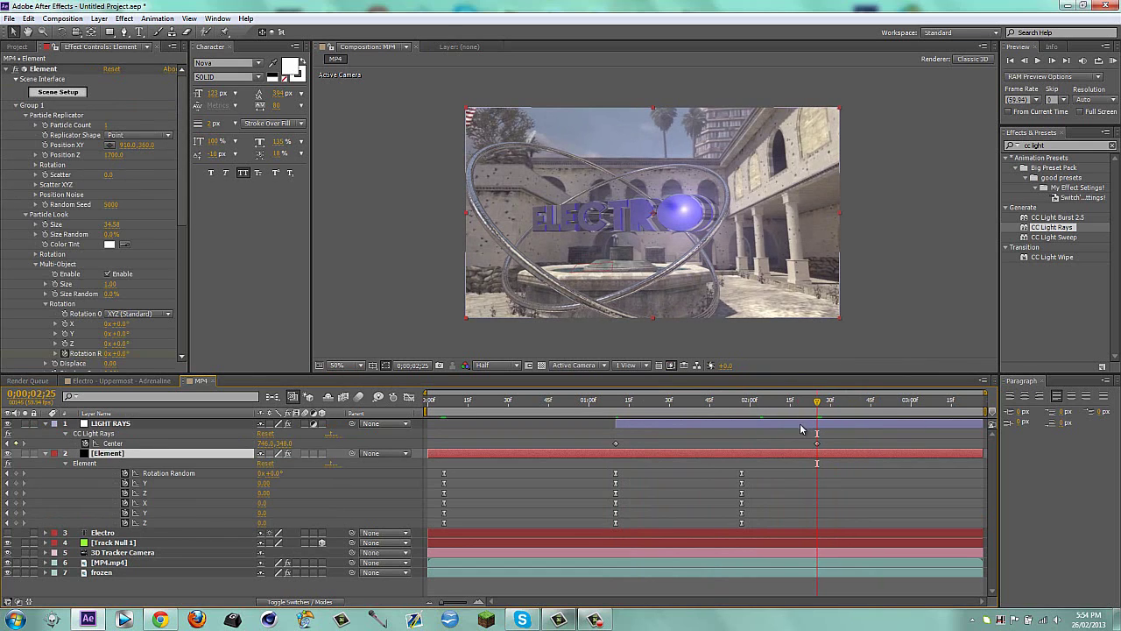
pyautogui.press('u')
pyautogui.press('pagedown')
pyautogui.click(816, 426)
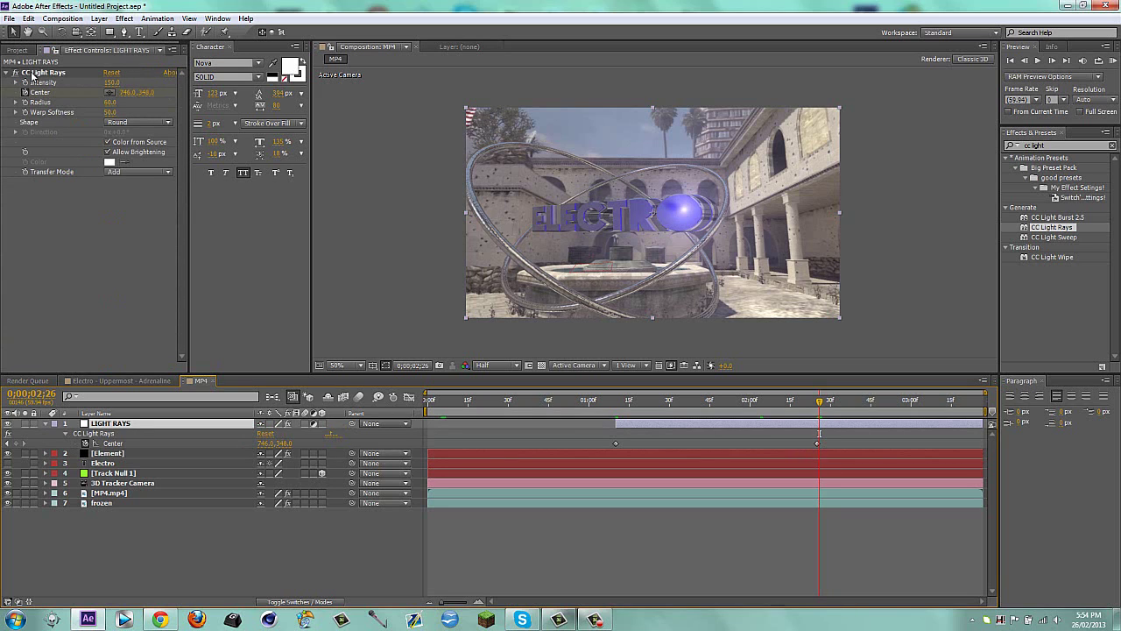
# At 0;00;02;26, move the CC Light Rays Center to the frame's upper edge above the O, at 726, 2
pyautogui.click(34, 74)
pyautogui.click(109, 92)
pyautogui.click(629, 129)
pyautogui.moveTo(628, 128); pyautogui.dragTo(681, 107)
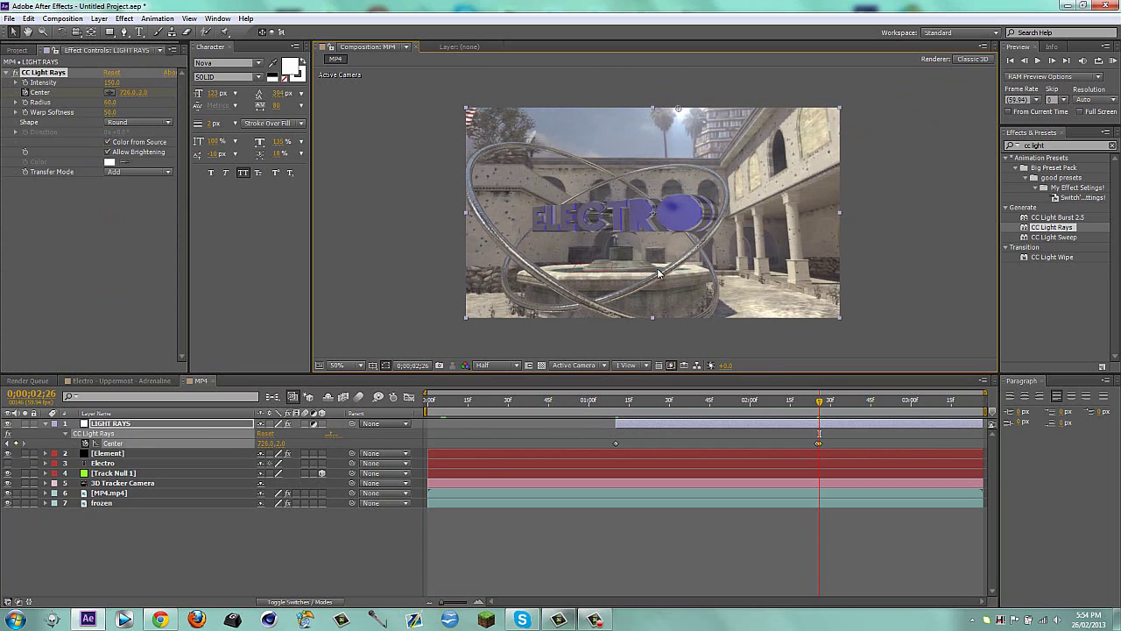
pyautogui.click(843, 435)
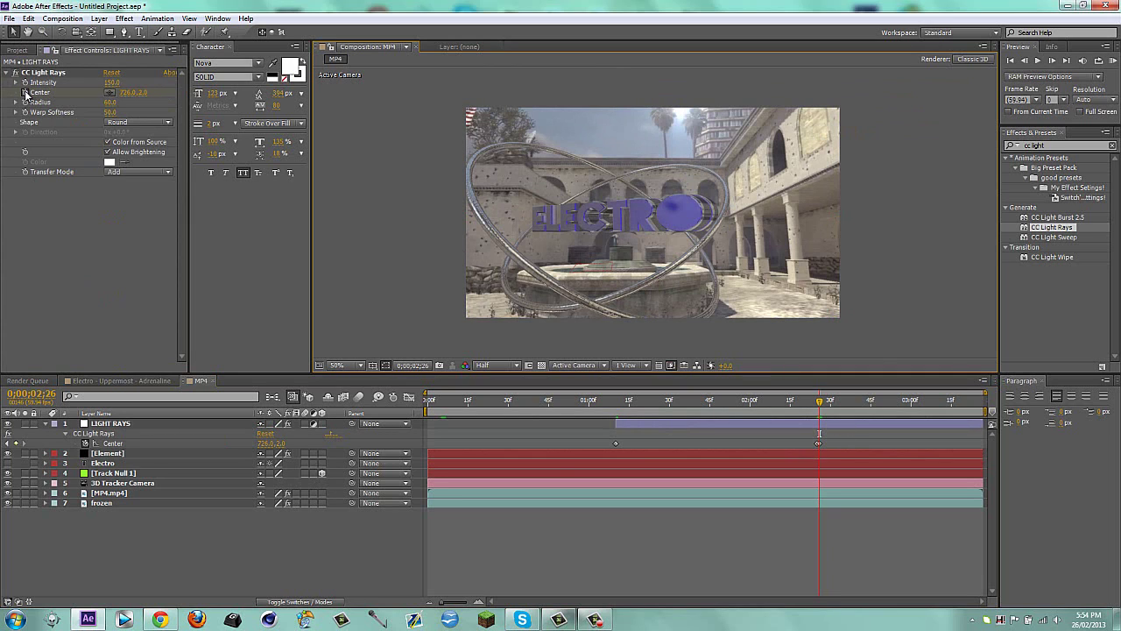
# Hide the LIGHT RAYS layer's keyframed properties and return the playhead to 0;00;00;00
pyautogui.click(860, 422)
pyautogui.press('u')
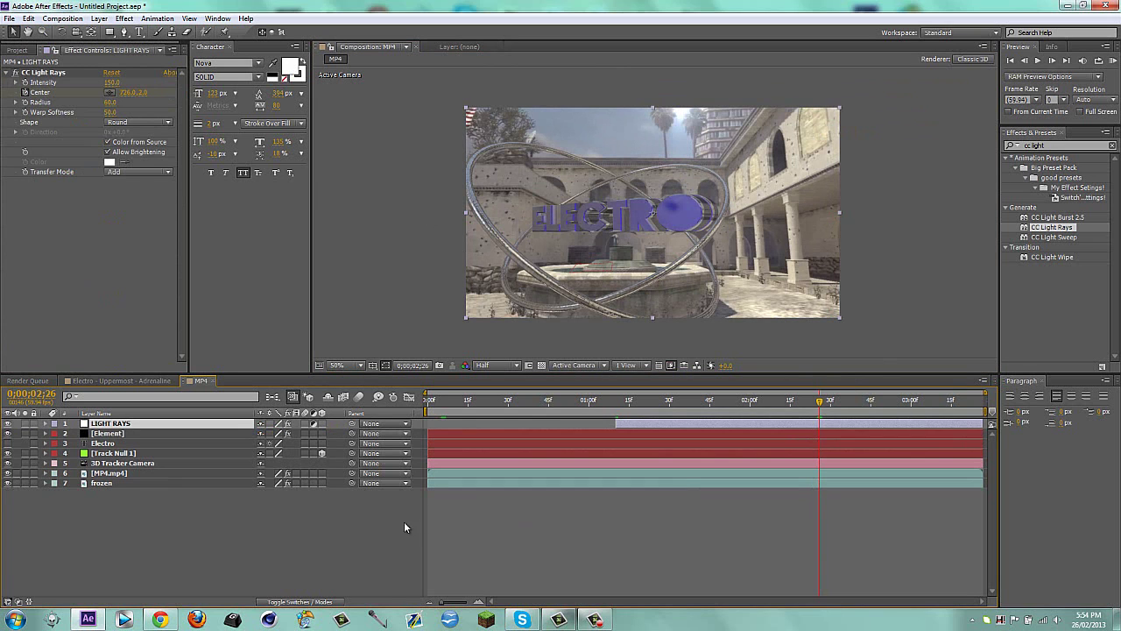
pyautogui.moveTo(666, 401); pyautogui.dragTo(429, 403)
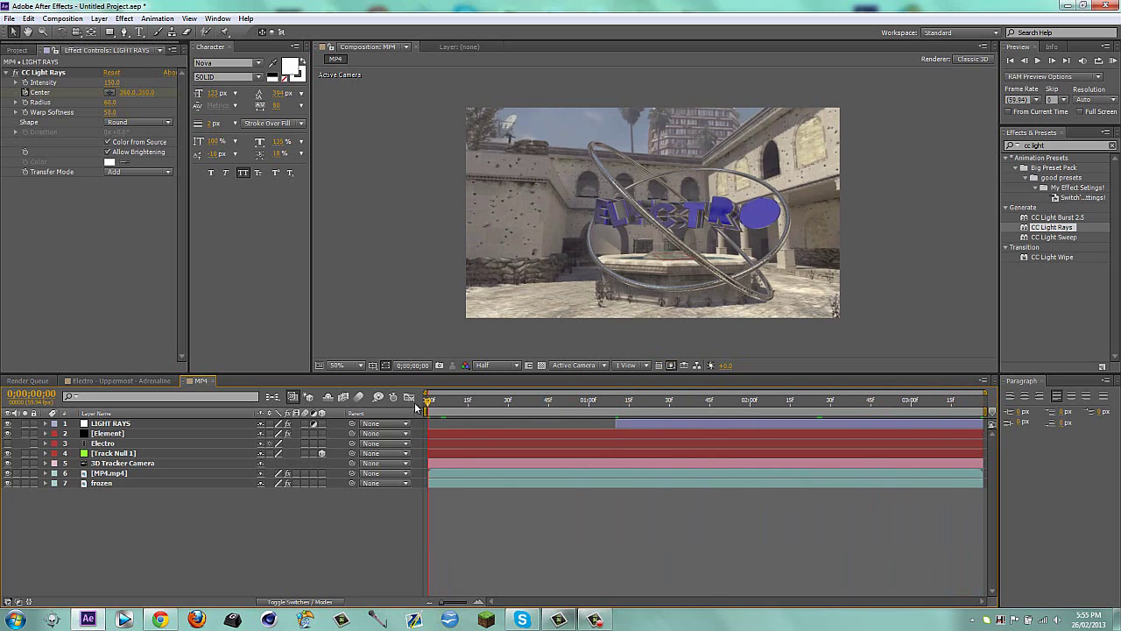
# Add a new adjustment layer above all the other layers and name it CC
pyautogui.hotkey('ctrl', 'alt', 'y')
pyautogui.press('Return')
pyautogui.write('CC')
pyautogui.press('Return')
# Apply the Magic Bullet Looks effect to the CC layer and open its look editor
pyautogui.moveTo(1063, 146); pyautogui.dragTo(841, 155)
pyautogui.write('looks')
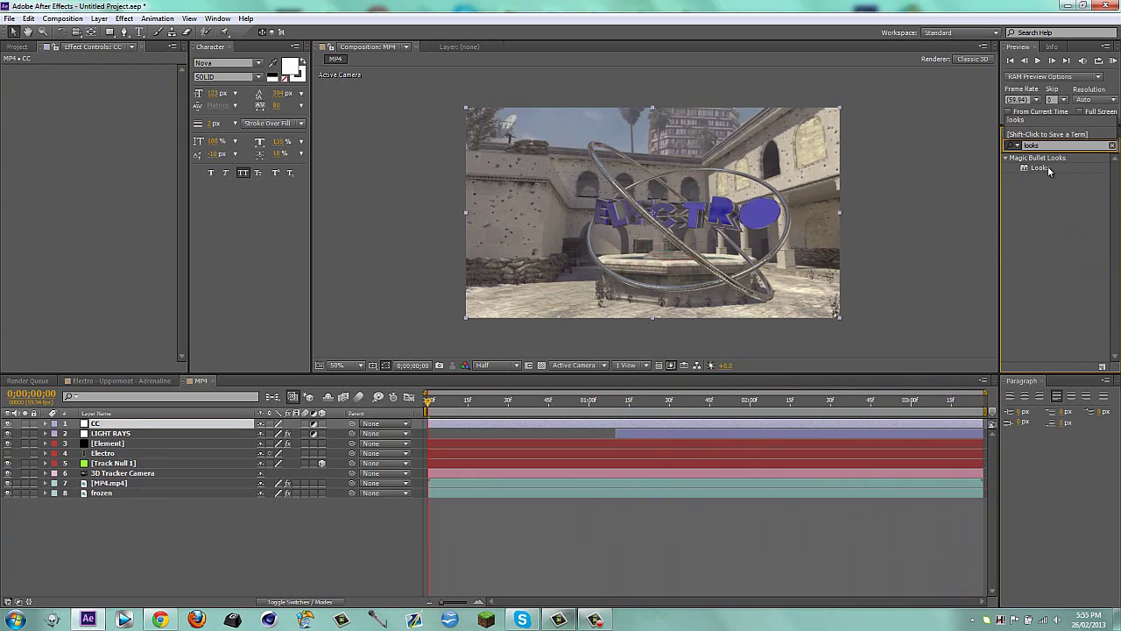
pyautogui.moveTo(1040, 167); pyautogui.dragTo(700, 175)
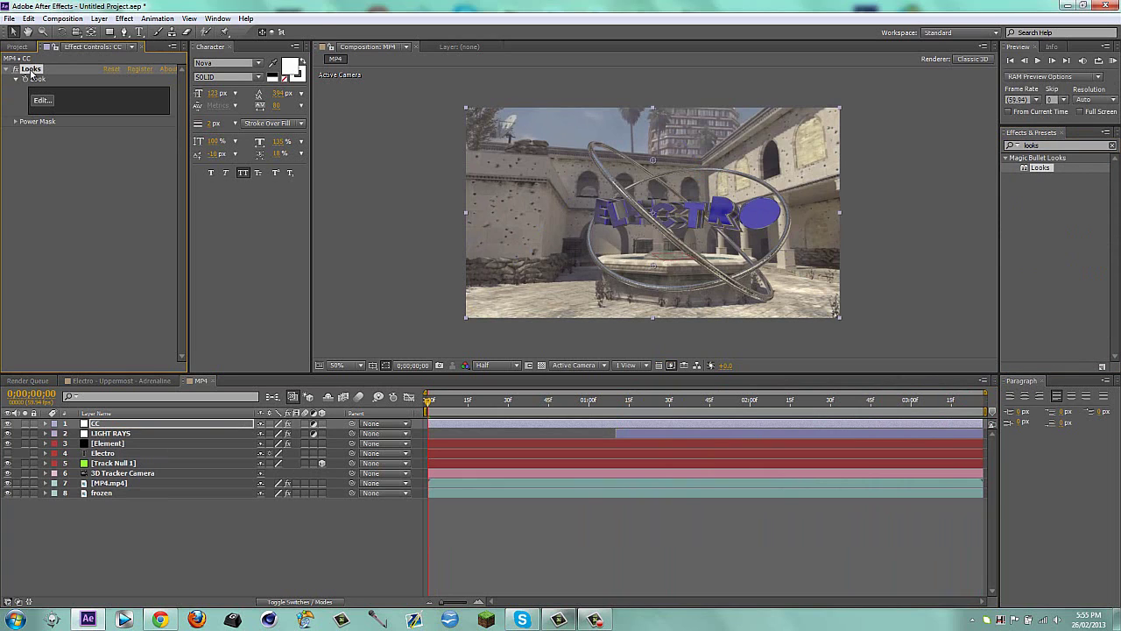
pyautogui.click(50, 99)
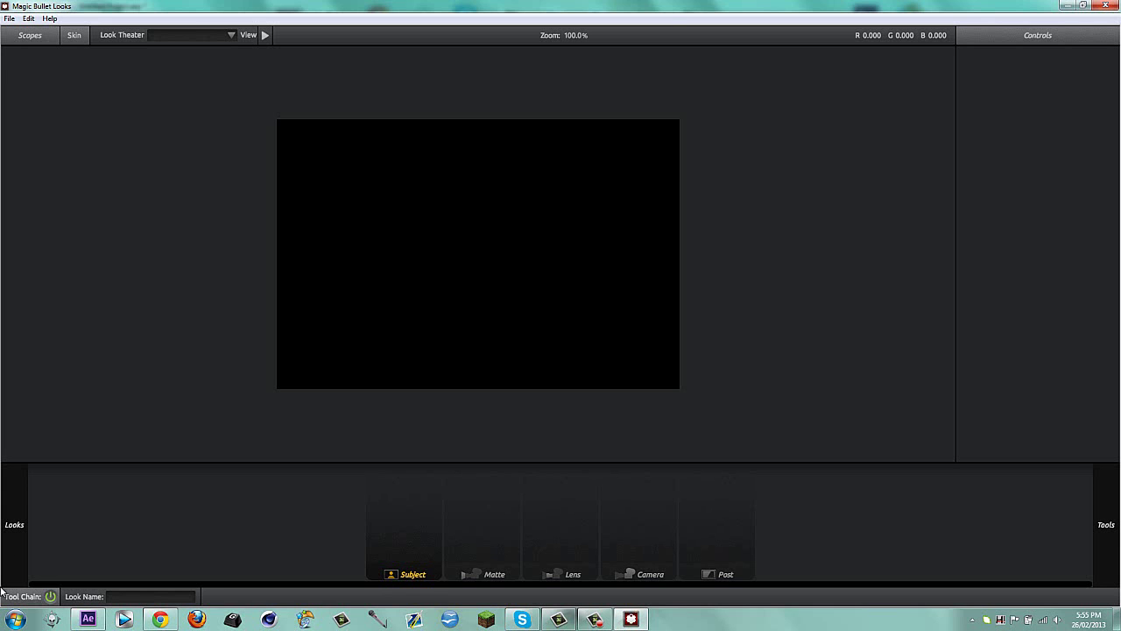
# Try out several custom looks on the frame, including dark cinematic blue, Trapped Blue, uDex gold, Network, Smooth abstractive and Purple Contrast
pyautogui.moveTo(7, 554)
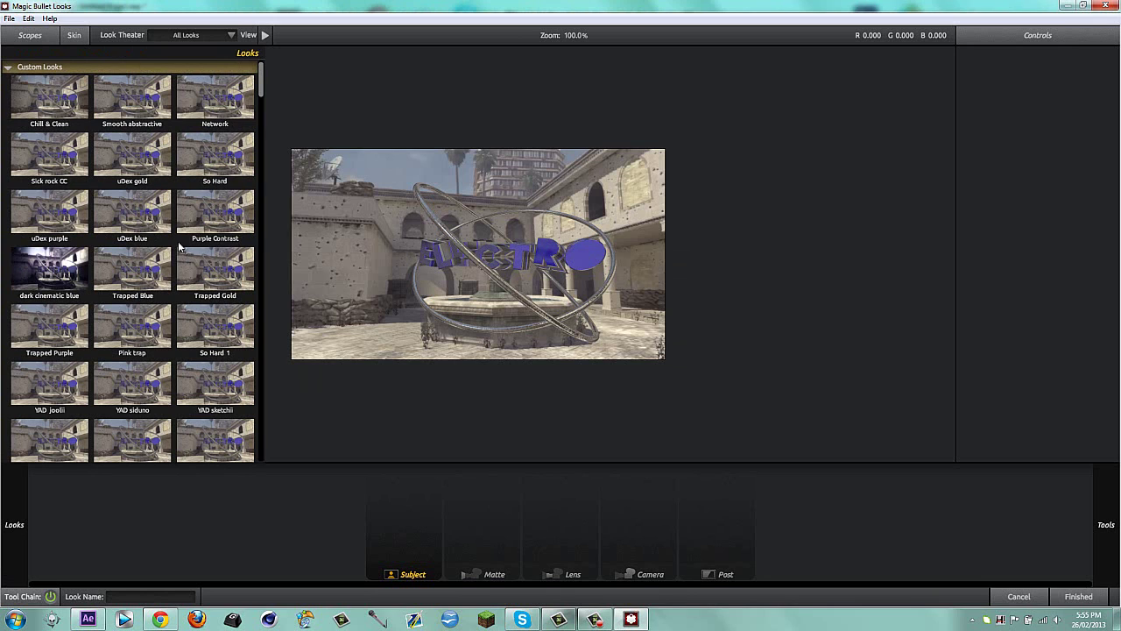
pyautogui.click(42, 270)
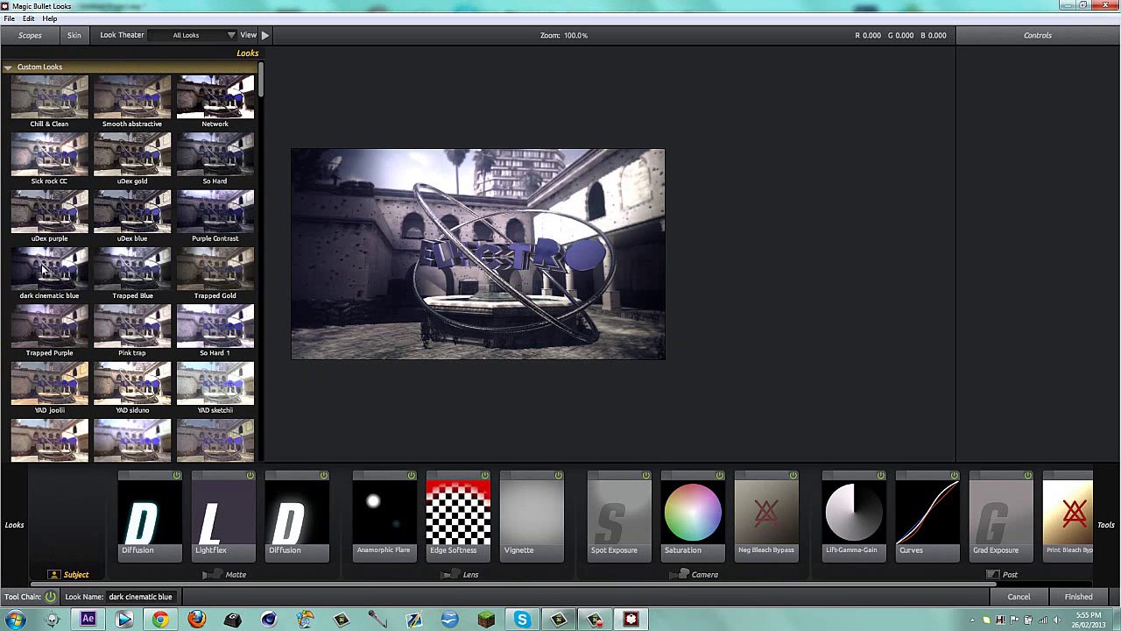
pyautogui.click(147, 273)
pyautogui.click(138, 182)
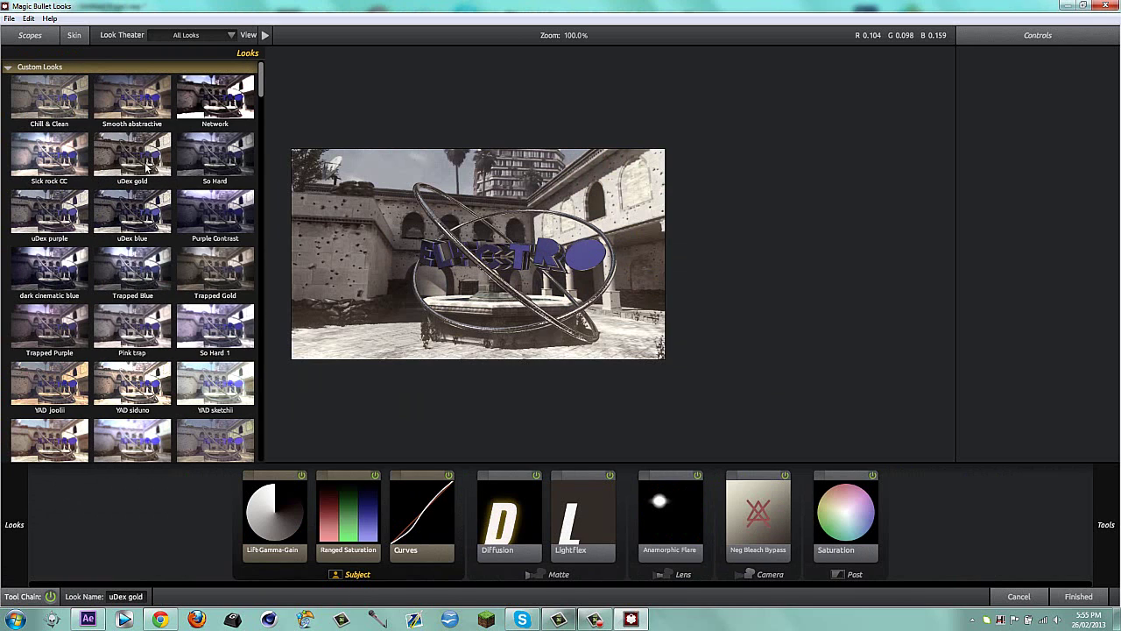
pyautogui.click(209, 91)
pyautogui.click(148, 97)
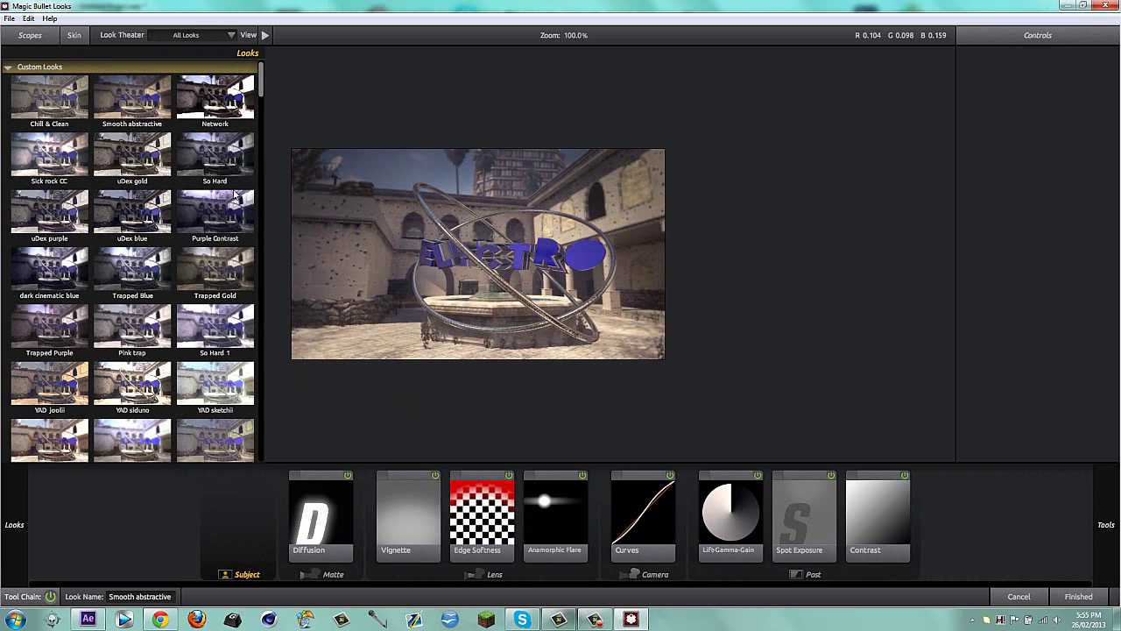
pyautogui.click(215, 233)
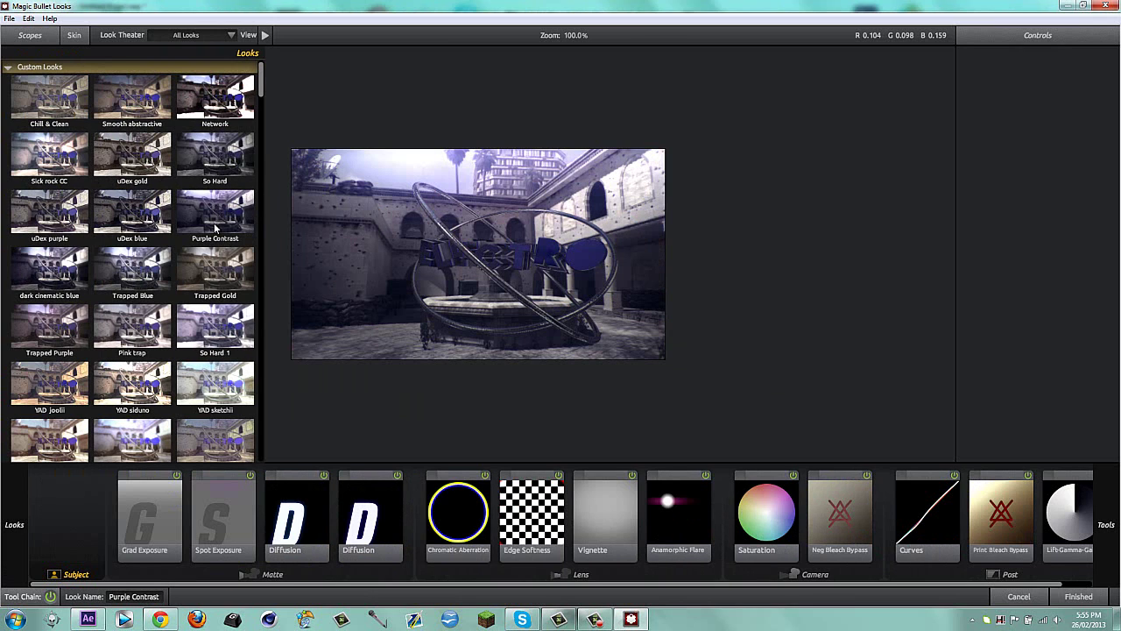
pyautogui.click(134, 158)
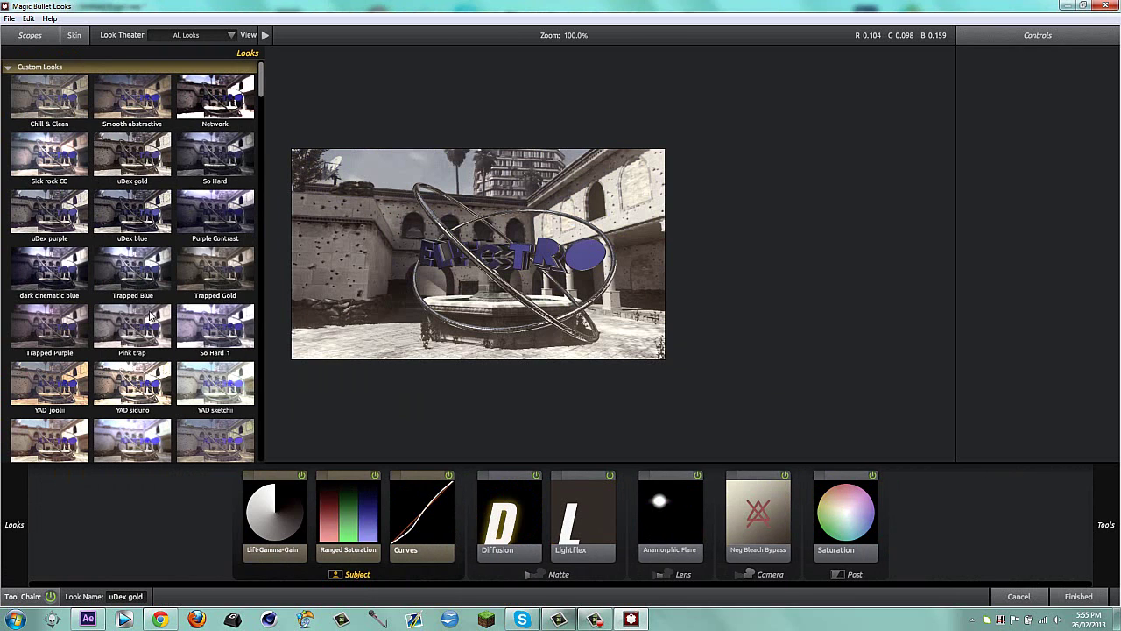
# Choose the Smooth abstractive custom look and apply it to the CC layer
pyautogui.click(128, 105)
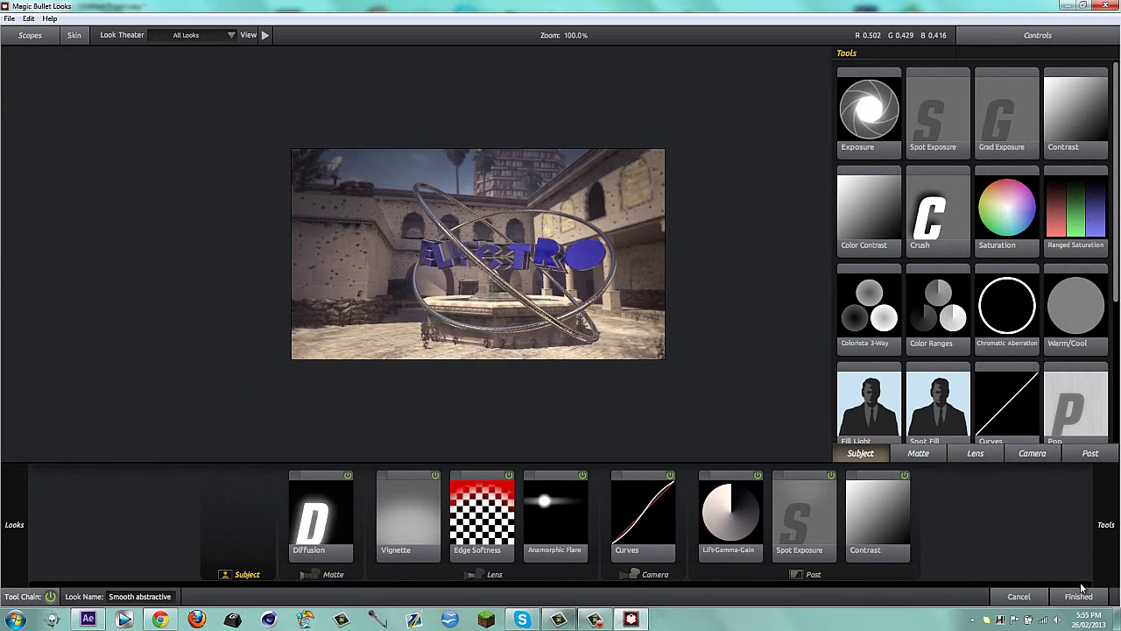
pyautogui.click(1079, 596)
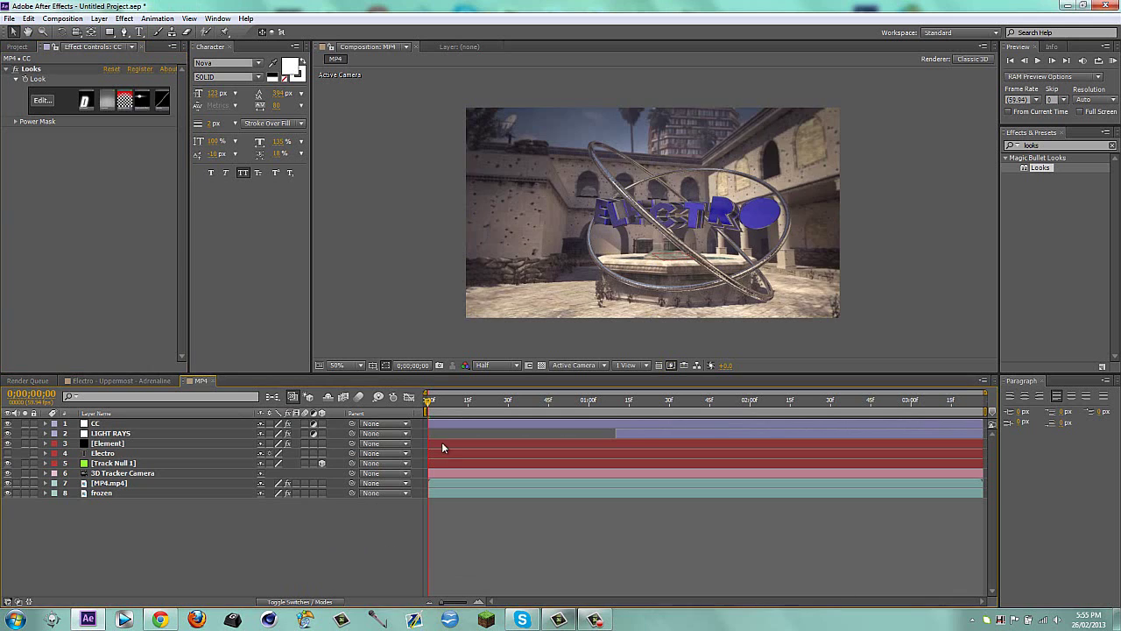
# Save the project in the Adobe Project Files folder under the name This Is HOw I Do IT
pyautogui.moveTo(439, 402); pyautogui.dragTo(392, 410)
pyautogui.hotkey('ctrl', 's')
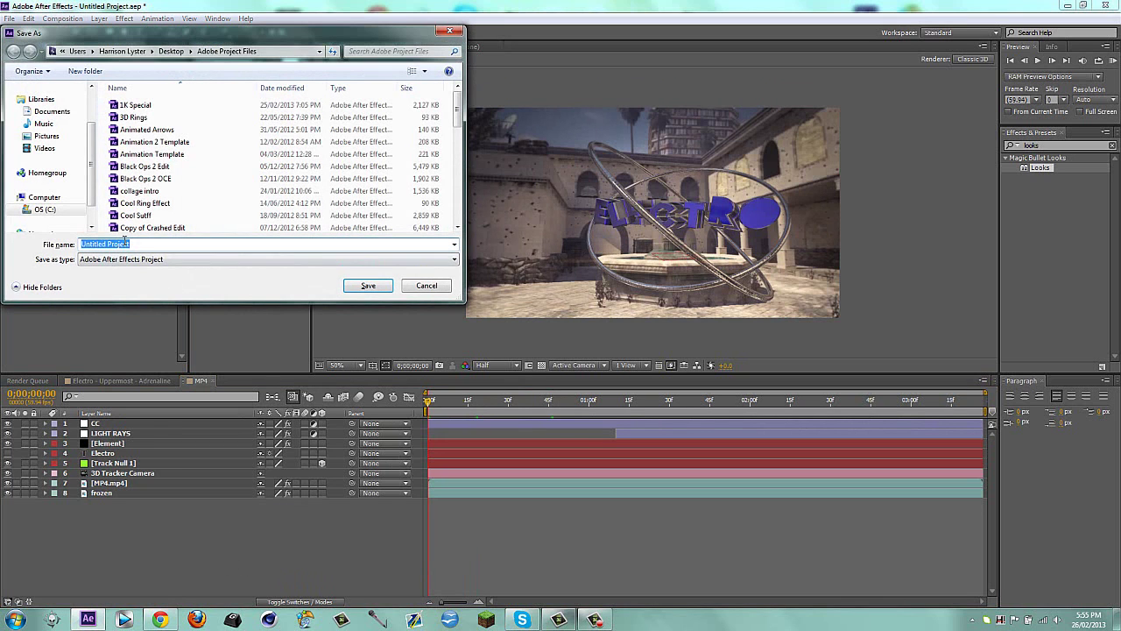
pyautogui.write('This Is HOw')
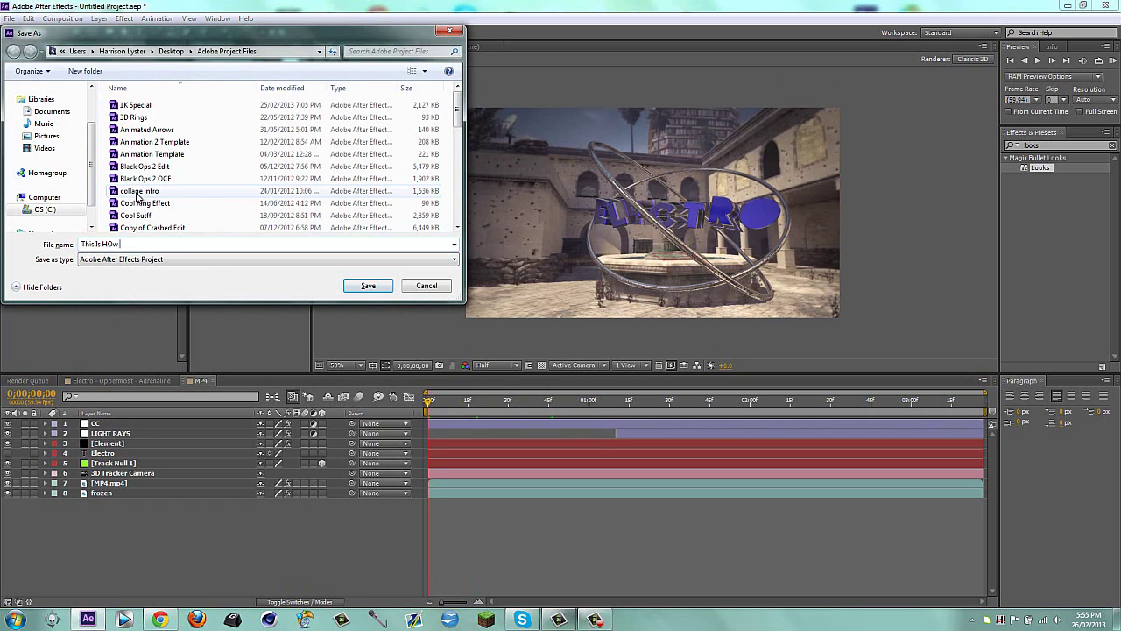
pyautogui.write(' I Do IT')
pyautogui.press('Return')
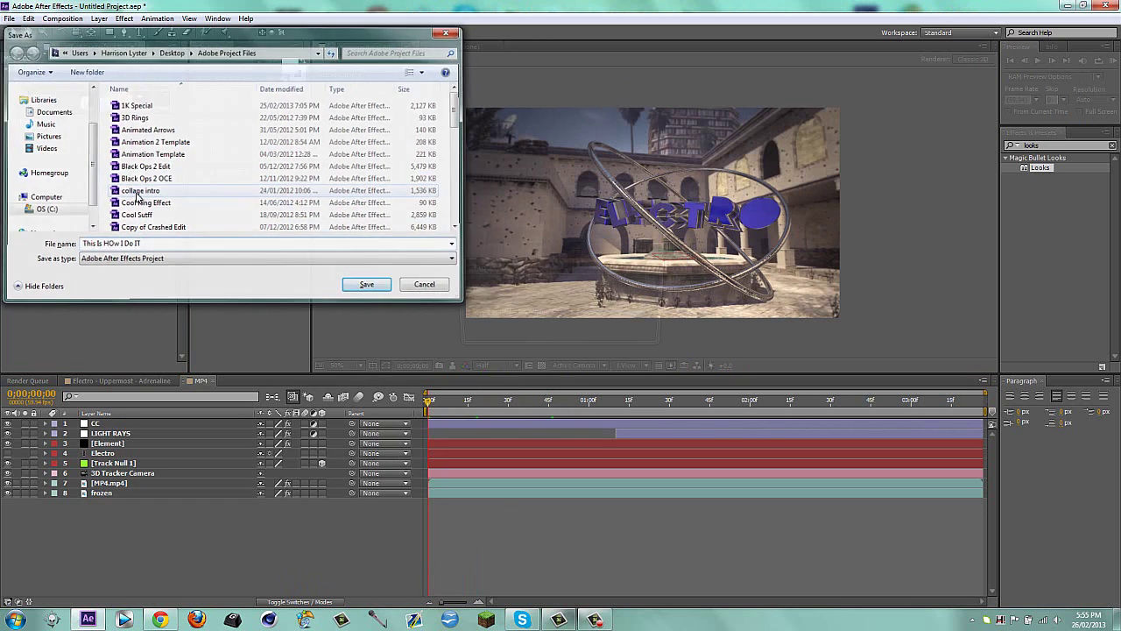
pyautogui.click(123, 619)
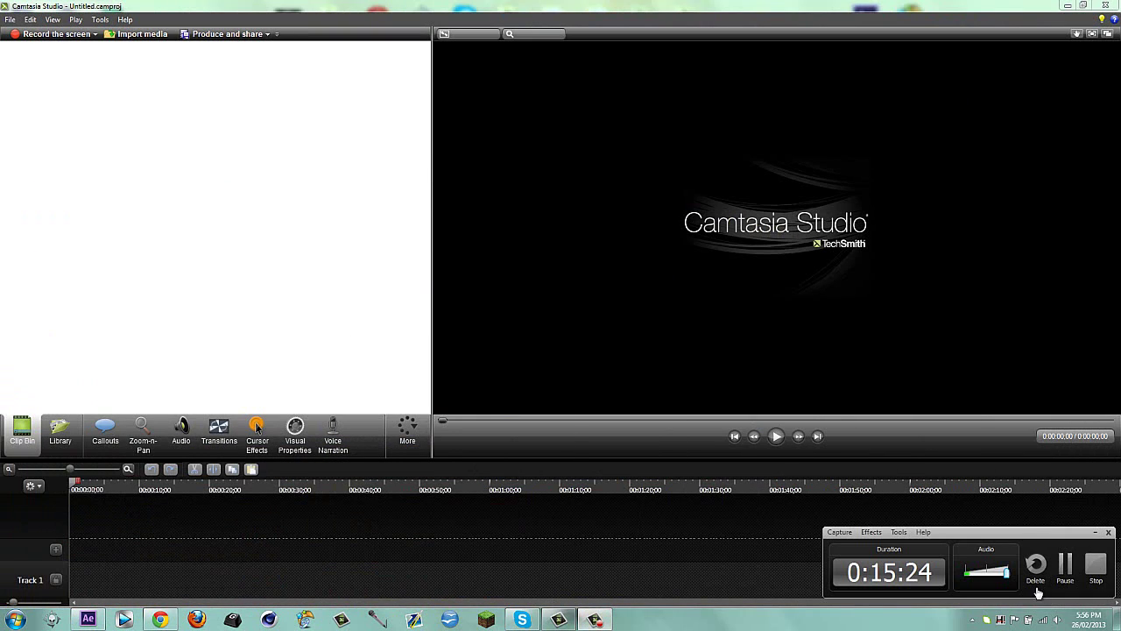